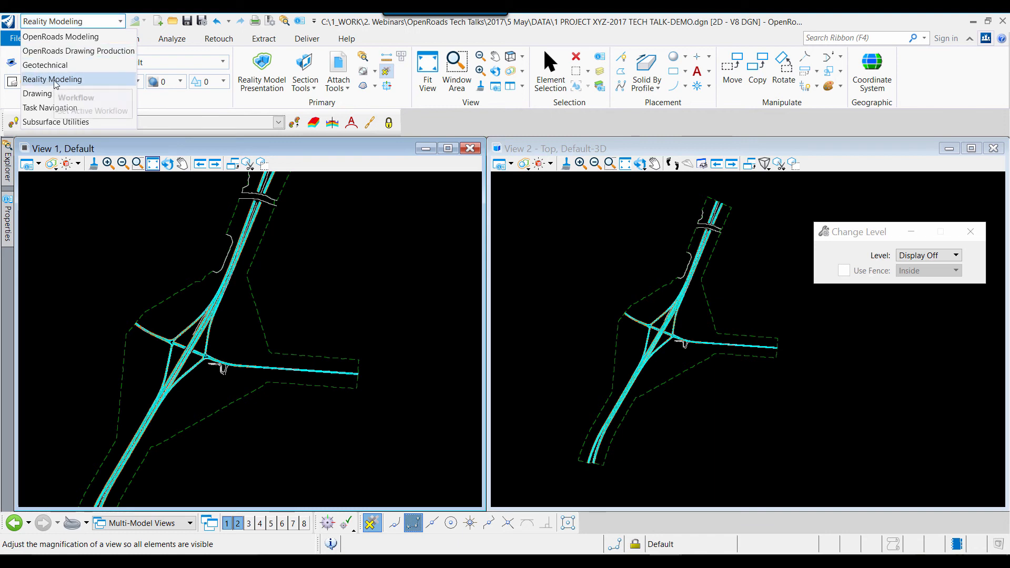
# Switch the active workflow to Reality Modeling and look over its view and attachment tools
pyautogui.click(80, 80)
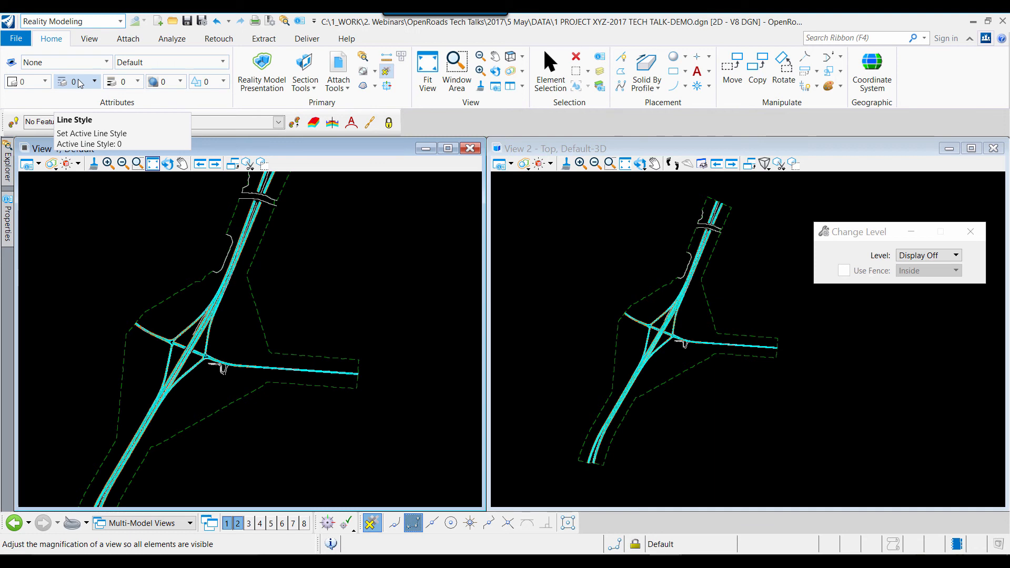
pyautogui.click(94, 41)
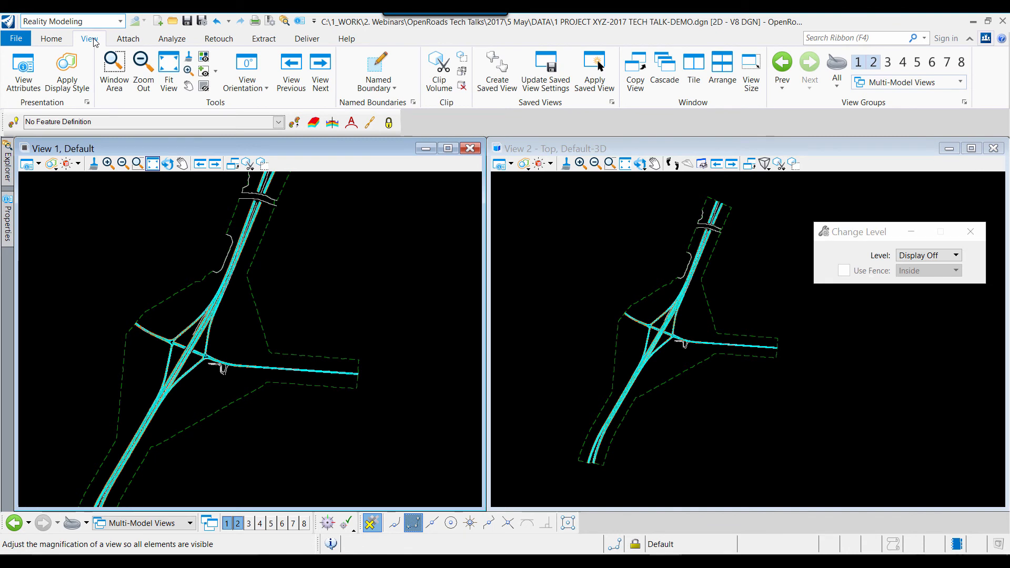
pyautogui.click(128, 39)
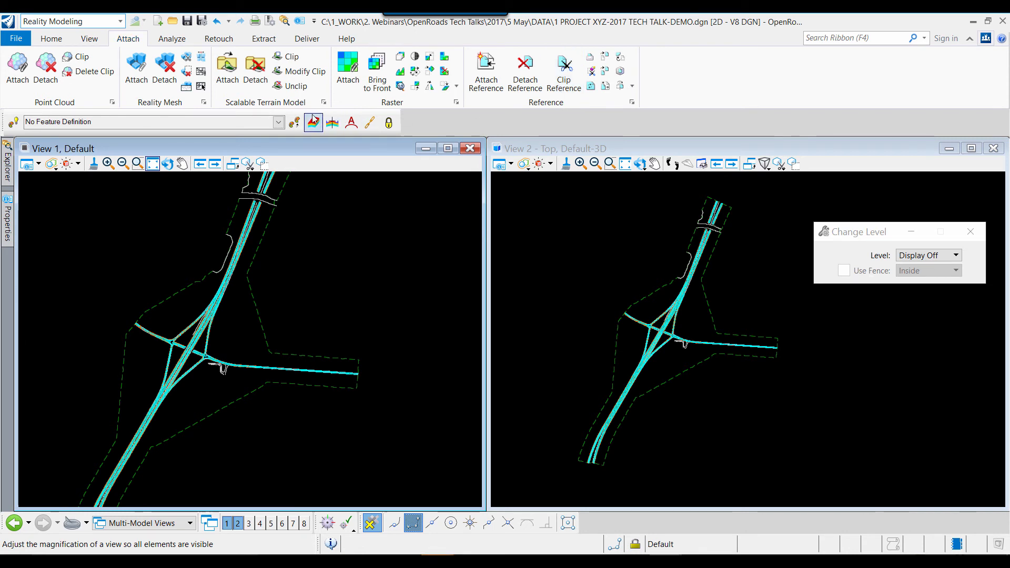
pyautogui.click(52, 39)
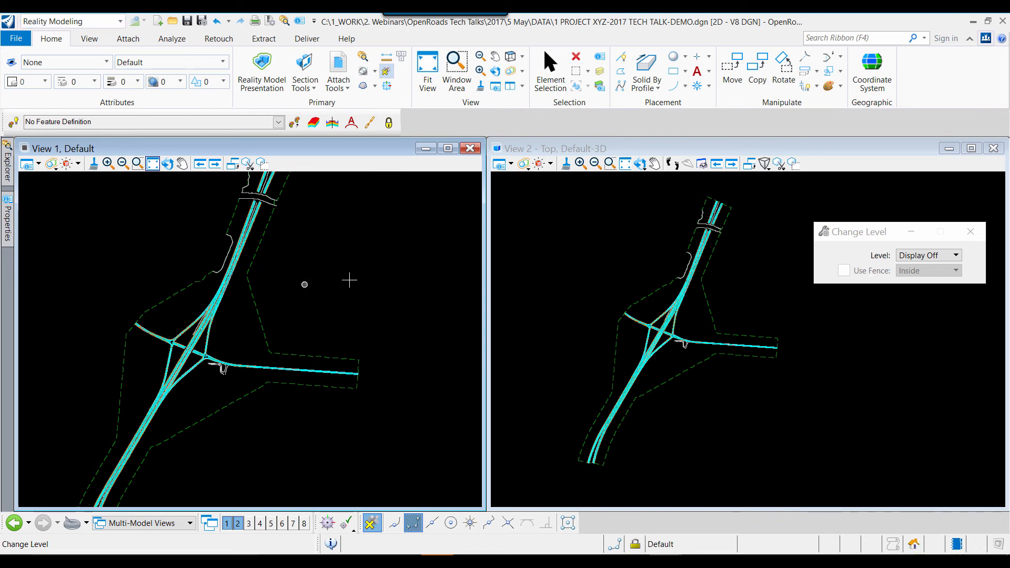
# Select the existing terrain model by its boundary in View 1 and set its Override Symbology property to Yes
pyautogui.scroll(-3, 177, 317)
pyautogui.scroll(3, 213, 330)
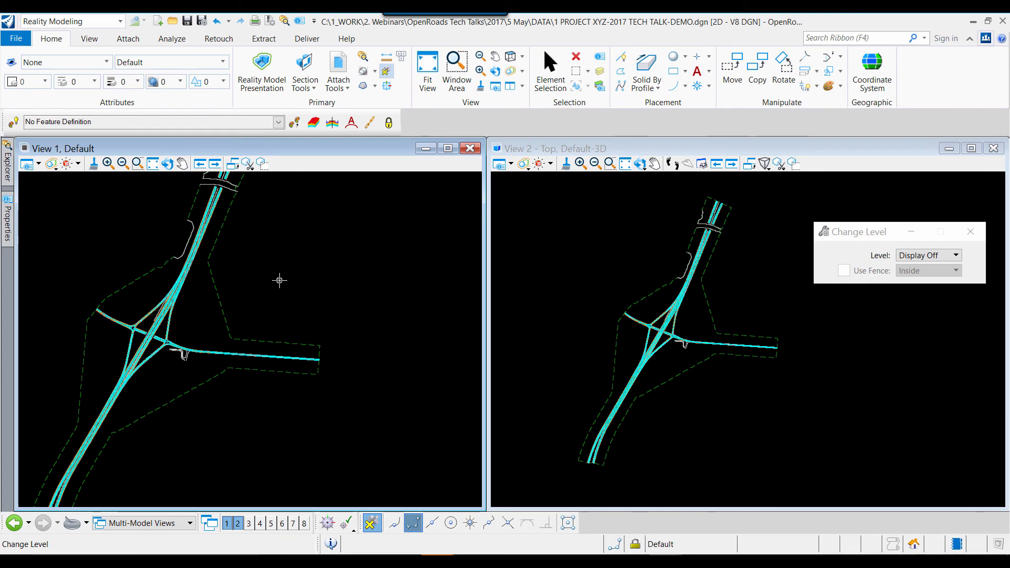
pyautogui.press('Escape')
pyautogui.click(218, 300)
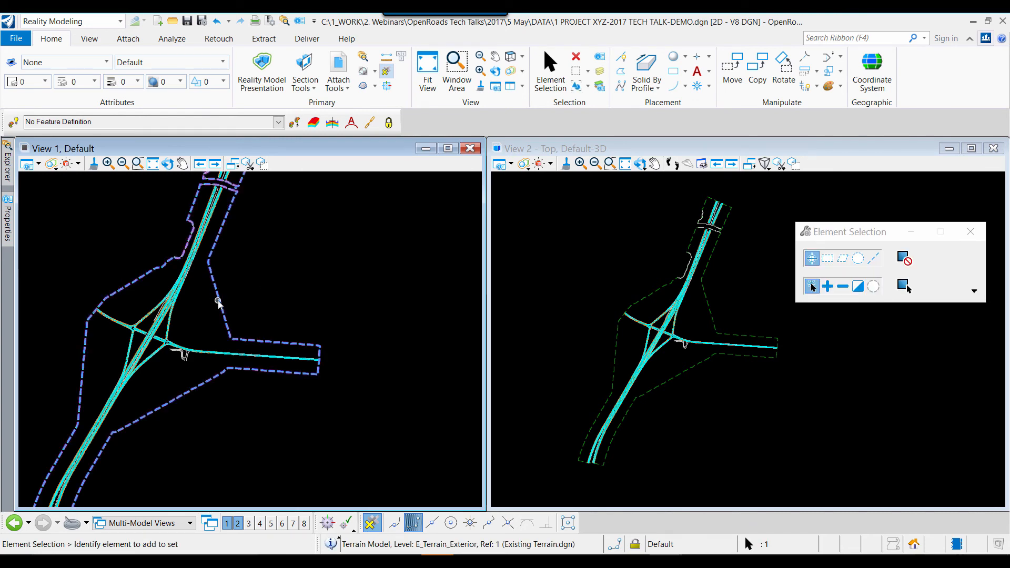
pyautogui.rightClick(221, 304)
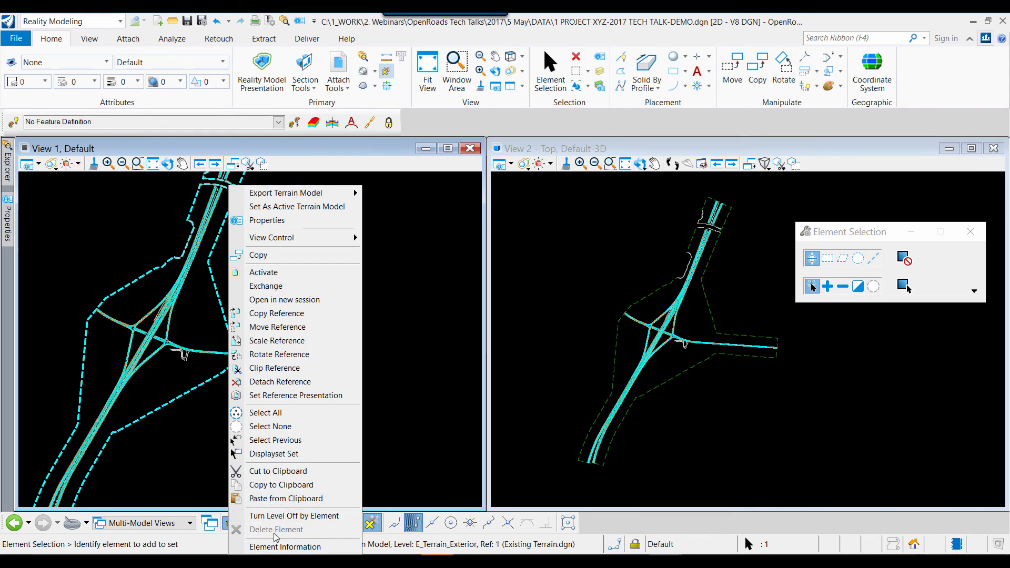
pyautogui.press('Escape')
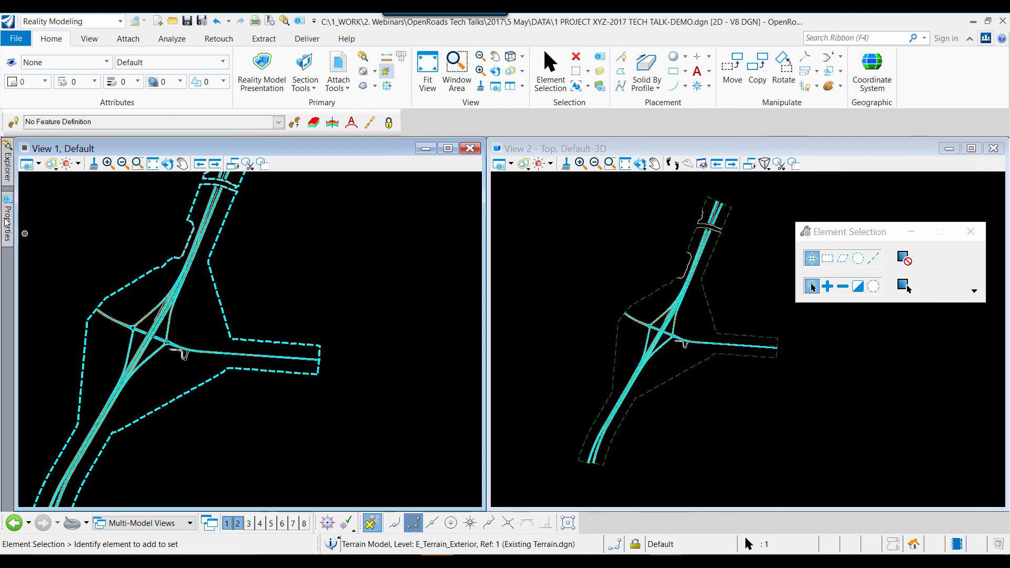
pyautogui.moveTo(8, 220)
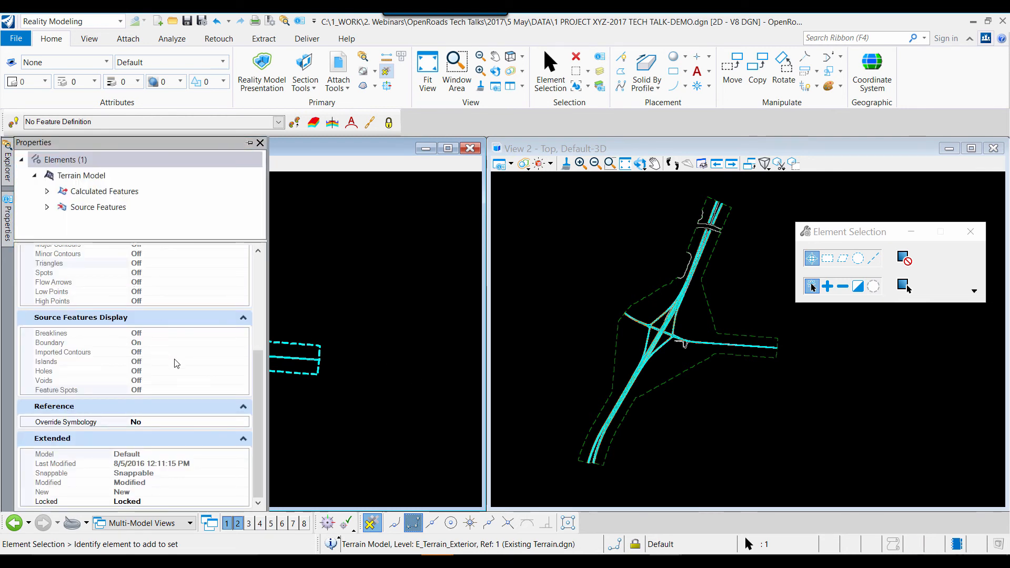
pyautogui.click(237, 423)
pyautogui.click(237, 423)
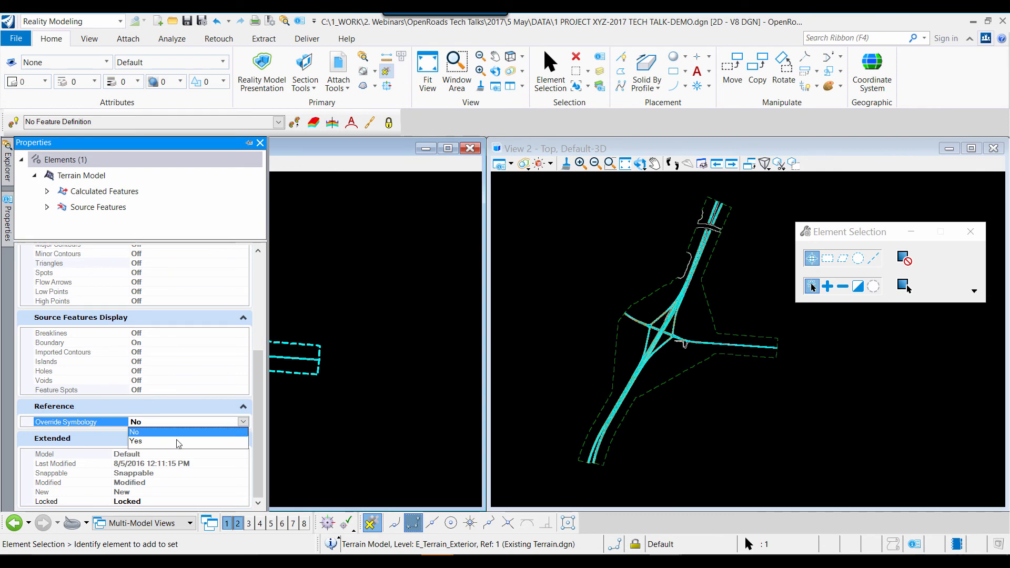
pyautogui.click(182, 445)
# Turn on the major and minor contours of the selected terrain model in View 1 and inspect them around the interchange
pyautogui.scroll(2, 178, 295)
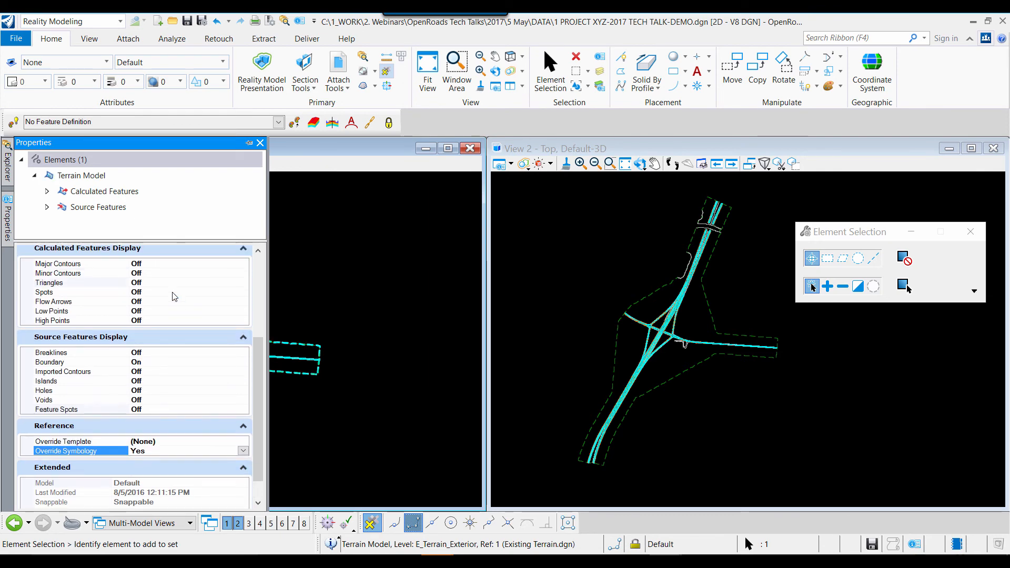
pyautogui.click(138, 273)
pyautogui.click(138, 264)
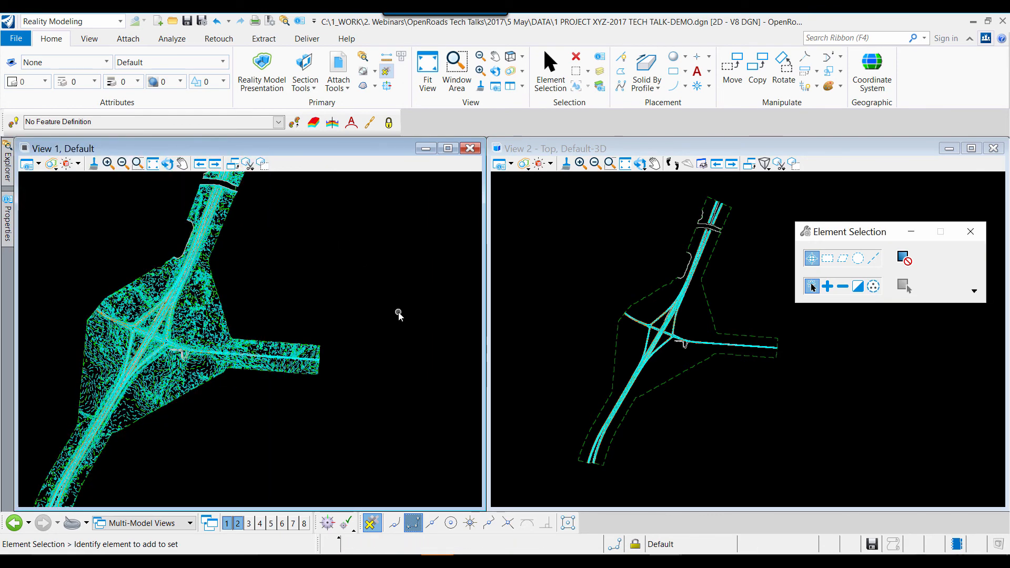
pyautogui.scroll(4, 195, 353)
pyautogui.scroll(2, 195, 353)
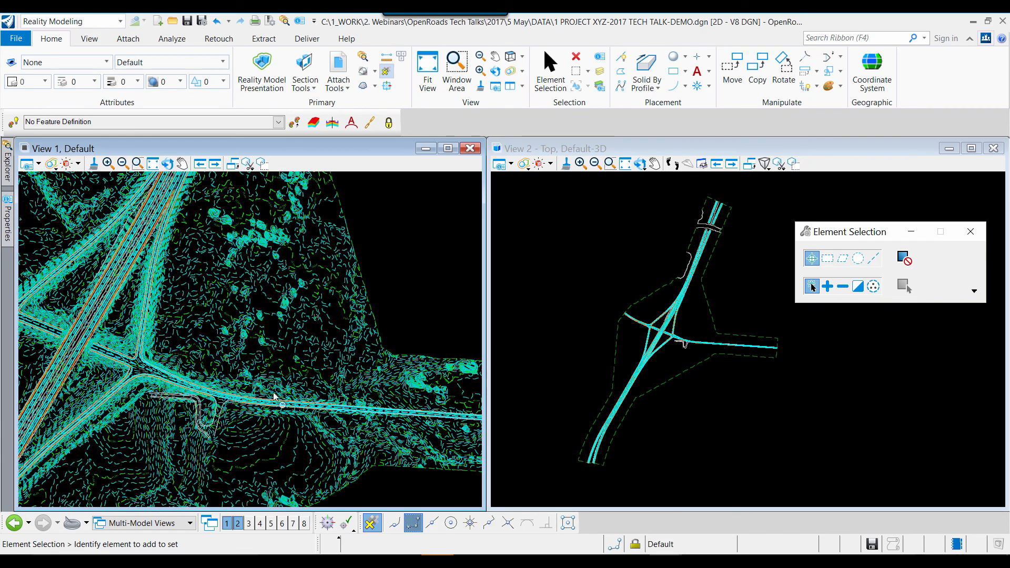
pyautogui.scroll(2, 198, 347)
pyautogui.moveTo(199, 344); pyautogui.dragTo(293, 355, button='middle')
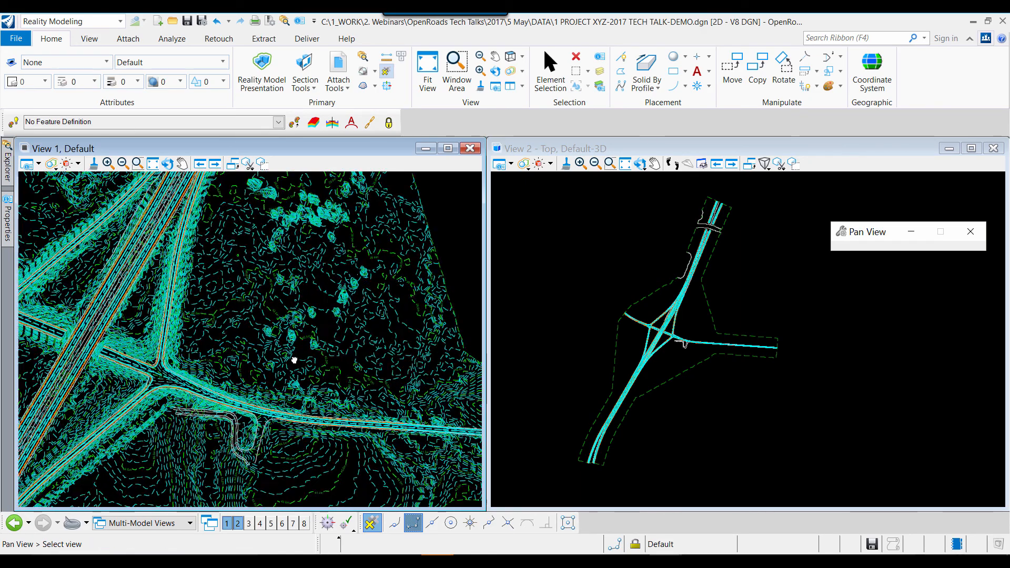
pyautogui.scroll(-4, 295, 350)
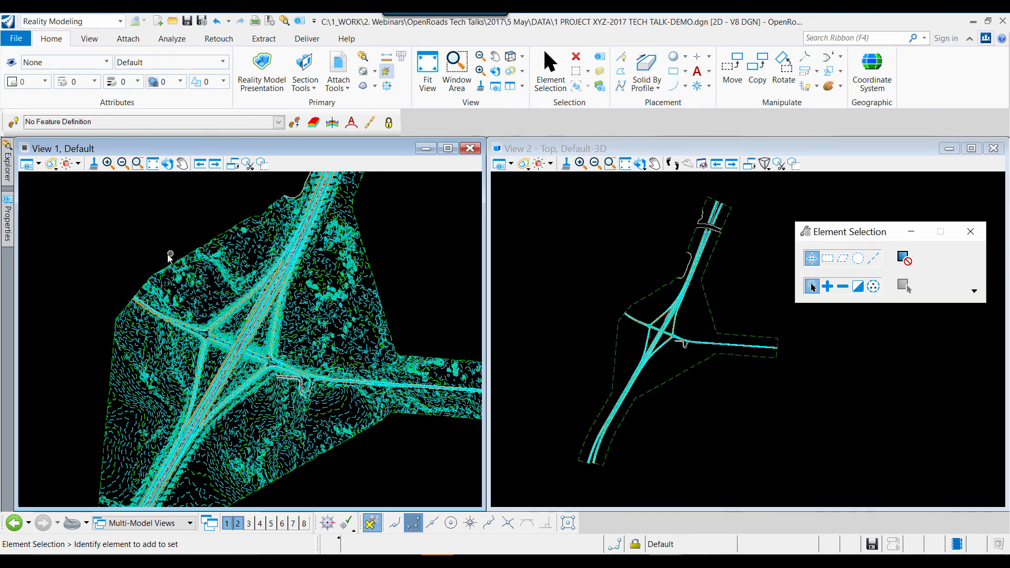
# Select the terrain model boundary in View 2, Default-3D, and set its Override Symbology property to Yes
pyautogui.scroll(5, 678, 342)
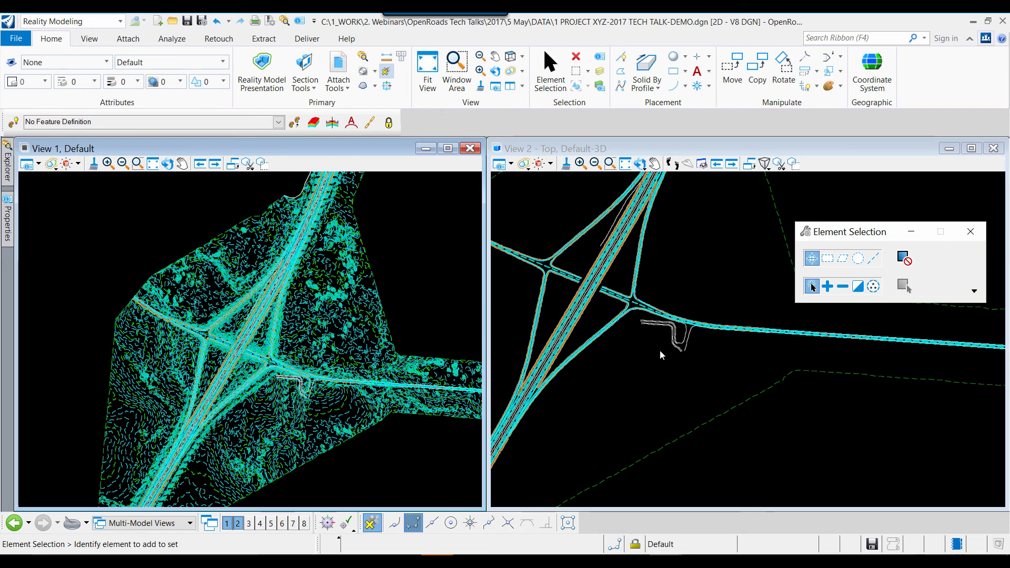
pyautogui.scroll(-3, 645, 349)
pyautogui.moveTo(842, 239); pyautogui.dragTo(786, 452)
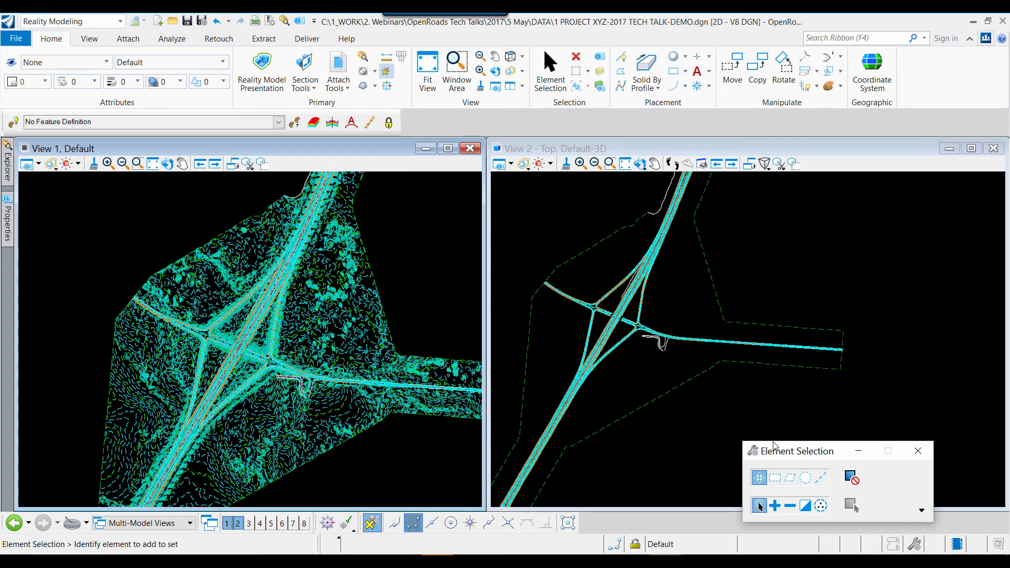
pyautogui.click(716, 288)
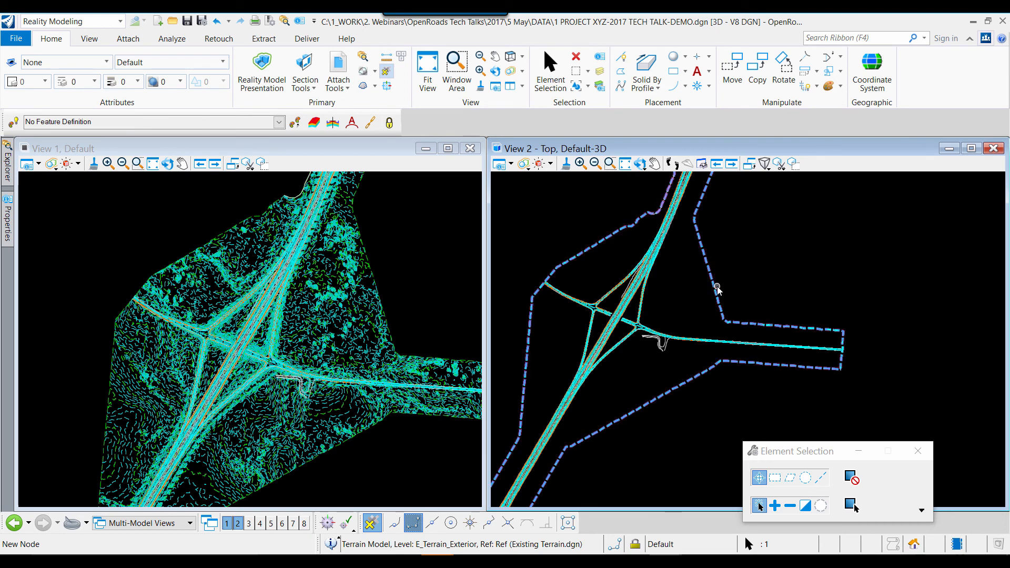
pyautogui.moveTo(8, 228)
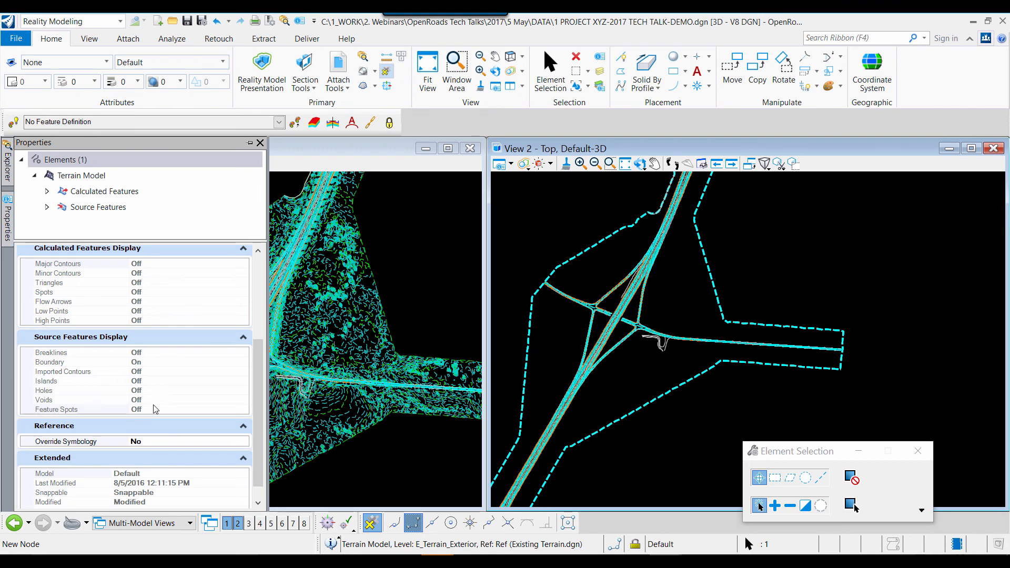
pyautogui.click(210, 442)
pyautogui.click(246, 445)
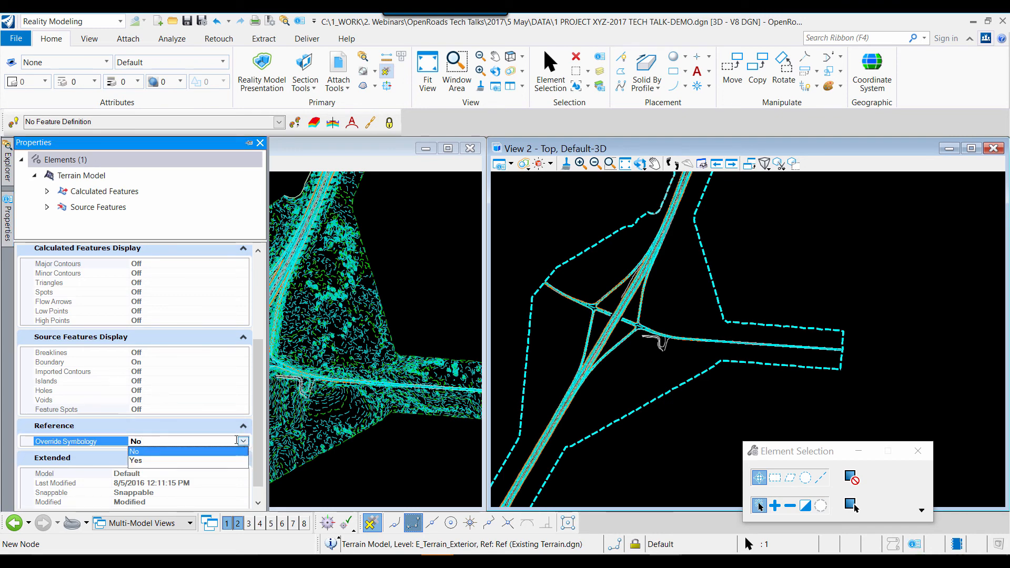
pyautogui.click(164, 462)
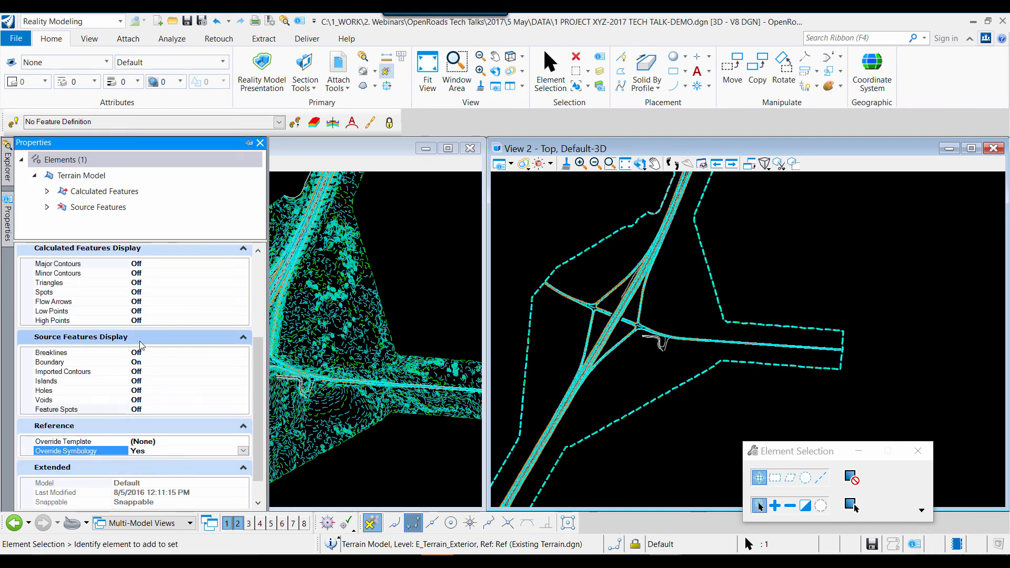
# Turn on the triangles display of the terrain model selected in View 2
pyautogui.doubleClick(148, 284)
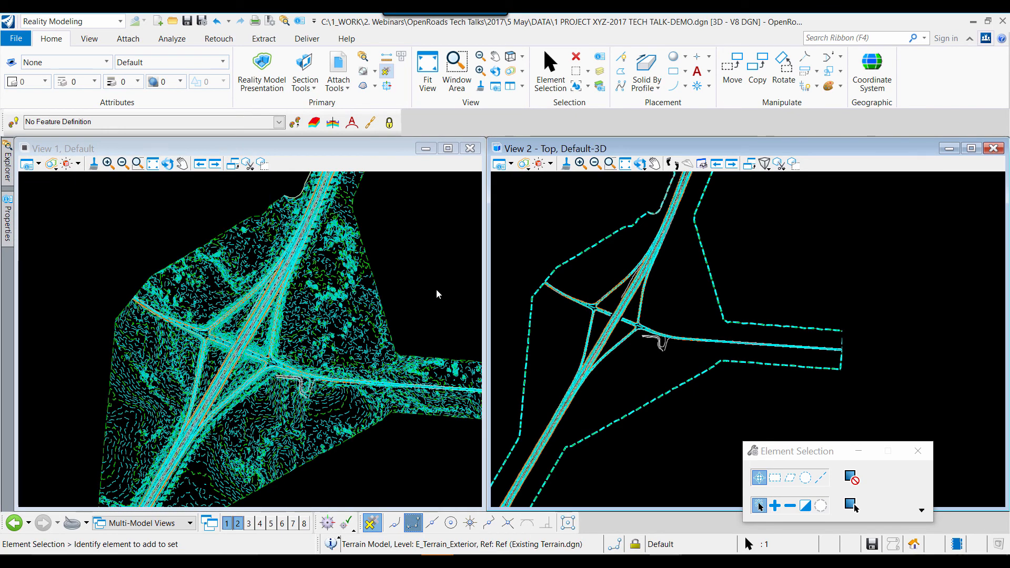
pyautogui.click(437, 290)
pyautogui.scroll(3, 640, 337)
pyautogui.scroll(3, 641, 339)
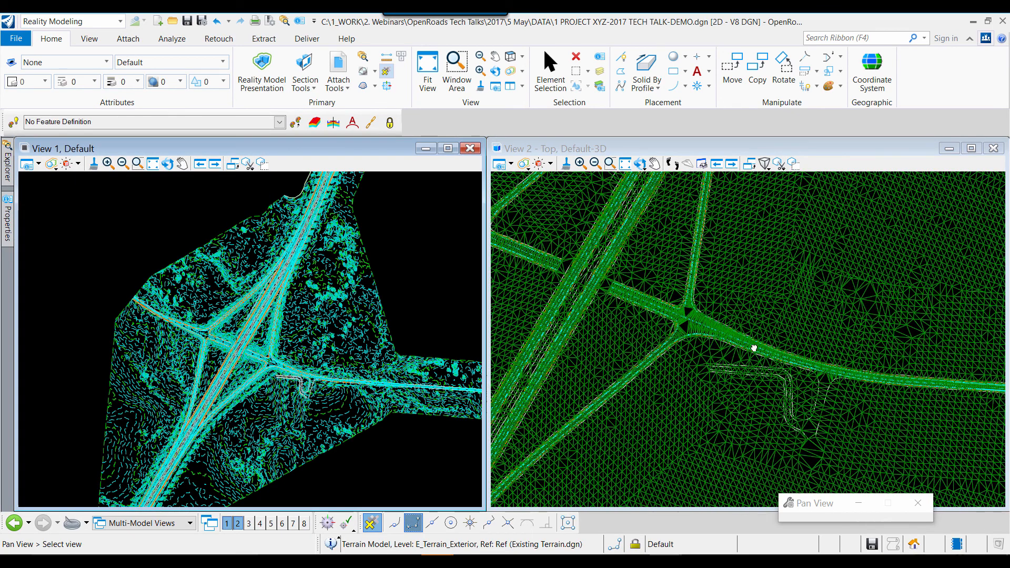
pyautogui.click(639, 163)
pyautogui.click(684, 178)
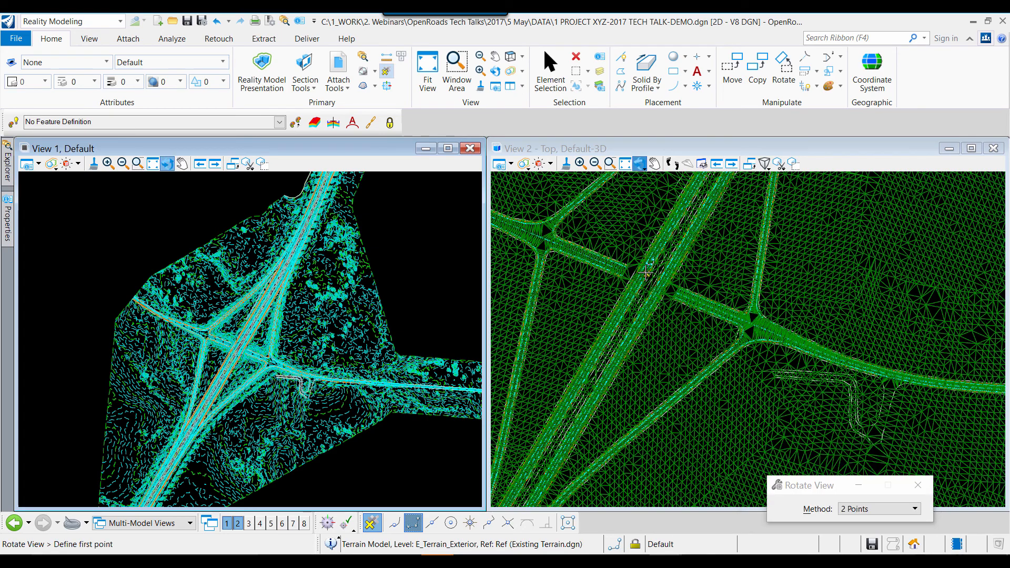
pyautogui.click(646, 274)
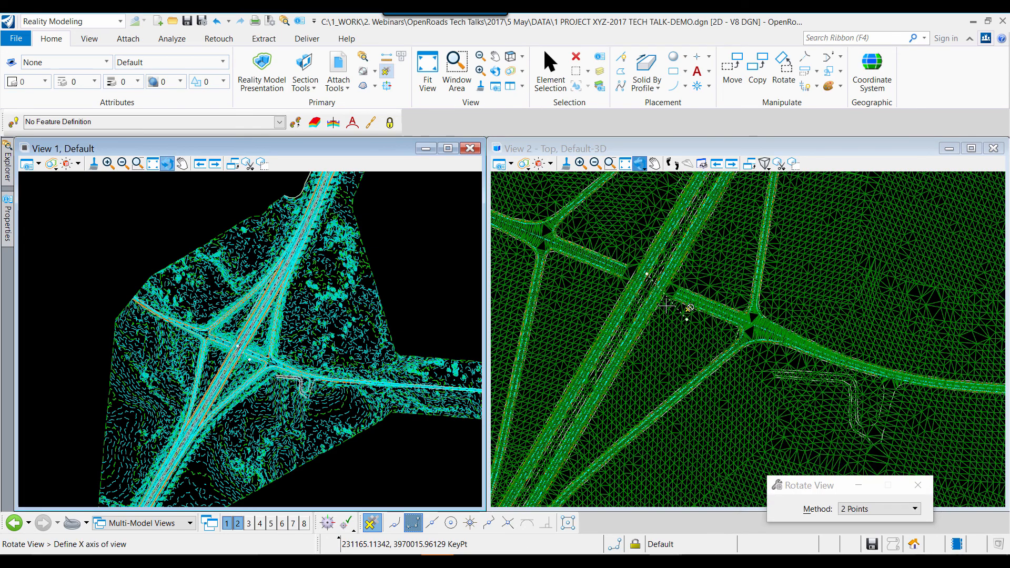
# Rotate View 2 to a tilted angle with the Dynamic method and examine the triangulated terrain around the interchange
pyautogui.click(667, 153)
pyautogui.click(641, 164)
pyautogui.click(689, 303)
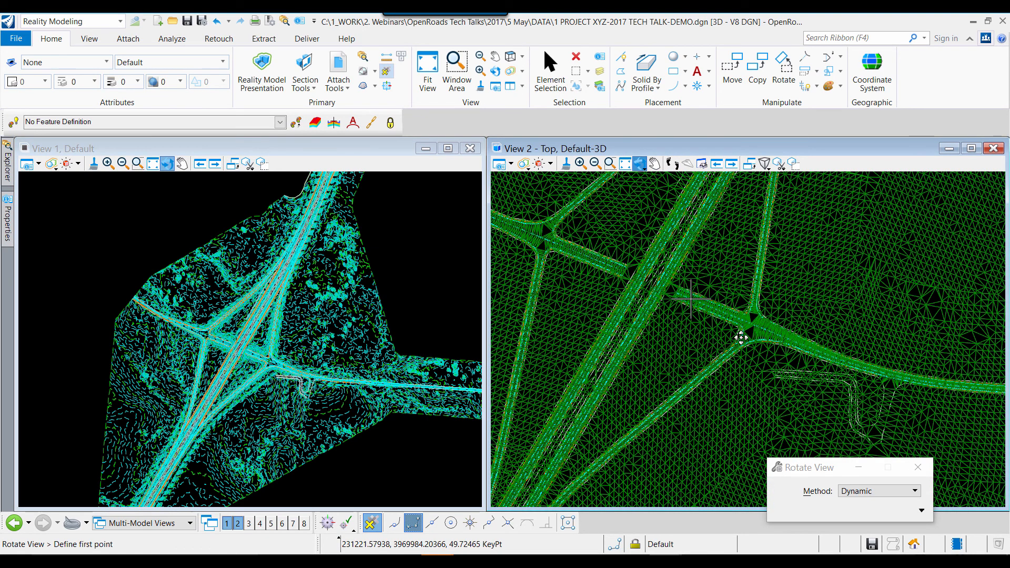
pyautogui.click(762, 233)
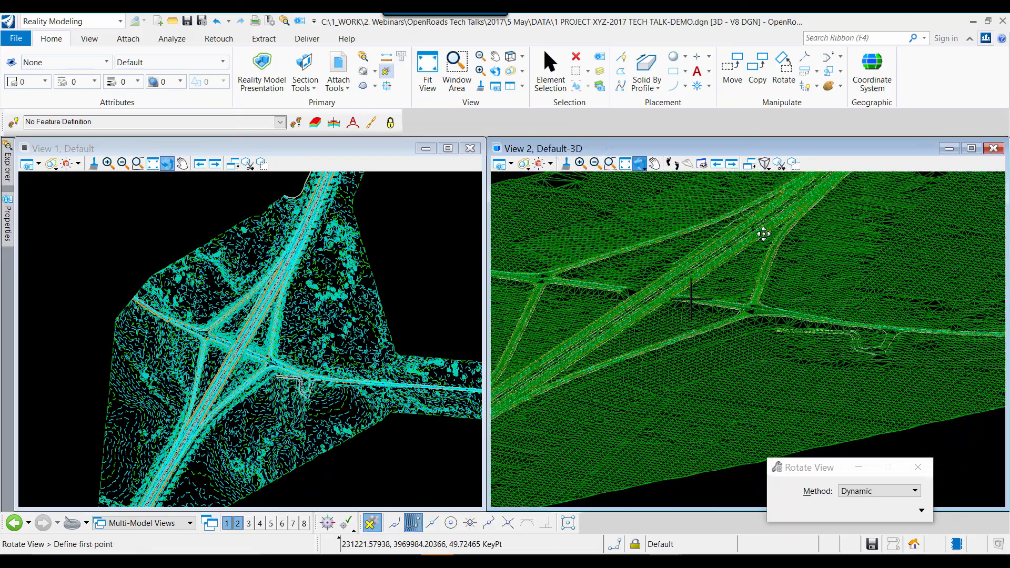
pyautogui.rightClick(761, 249)
pyautogui.scroll(3, 705, 291)
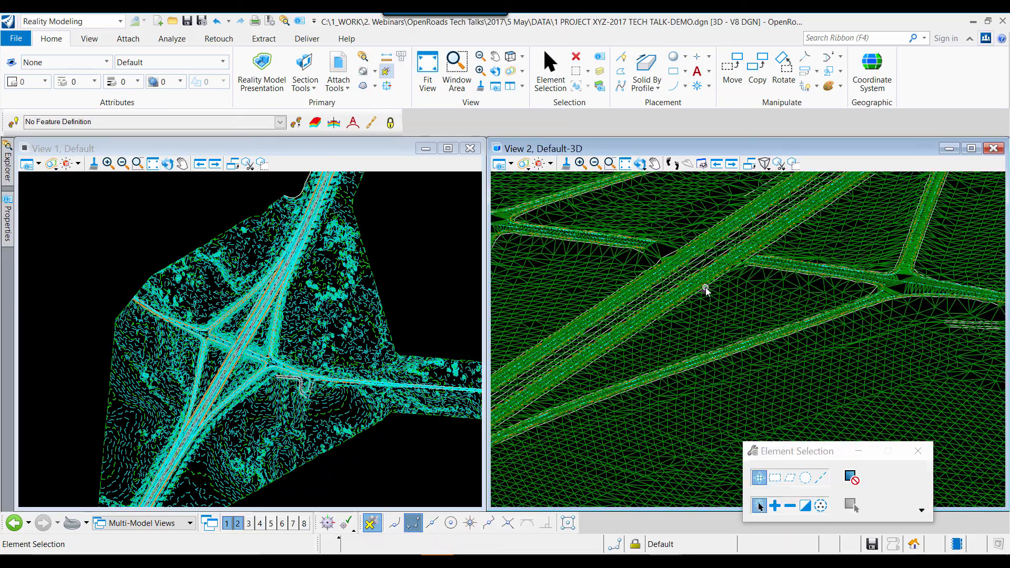
pyautogui.scroll(-2, 706, 290)
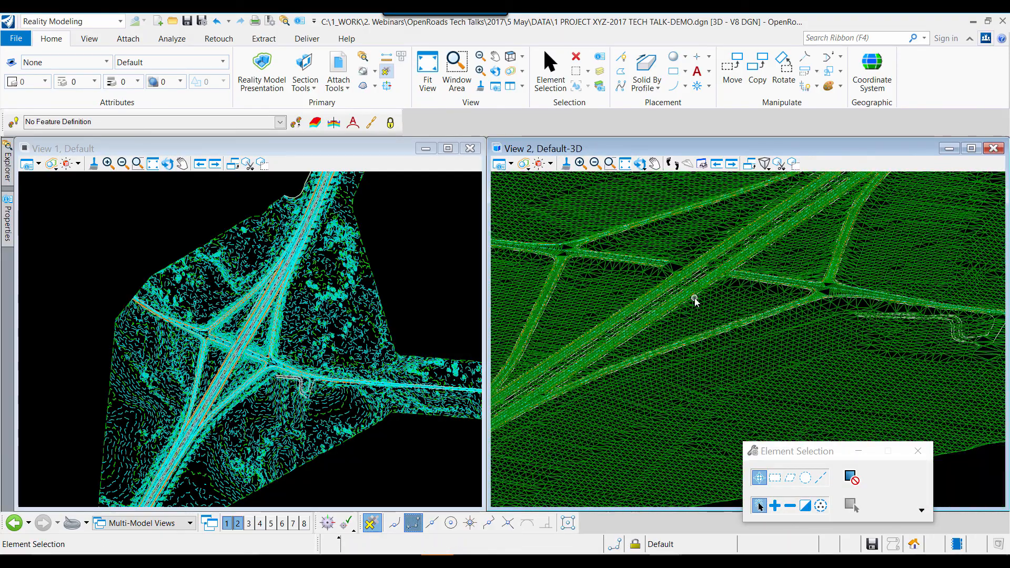
# Examine the terrain contours and their elevation labels along the interchange ramps in View 1
pyautogui.scroll(-1, 356, 344)
pyautogui.moveTo(419, 321); pyautogui.dragTo(325, 307, button='middle')
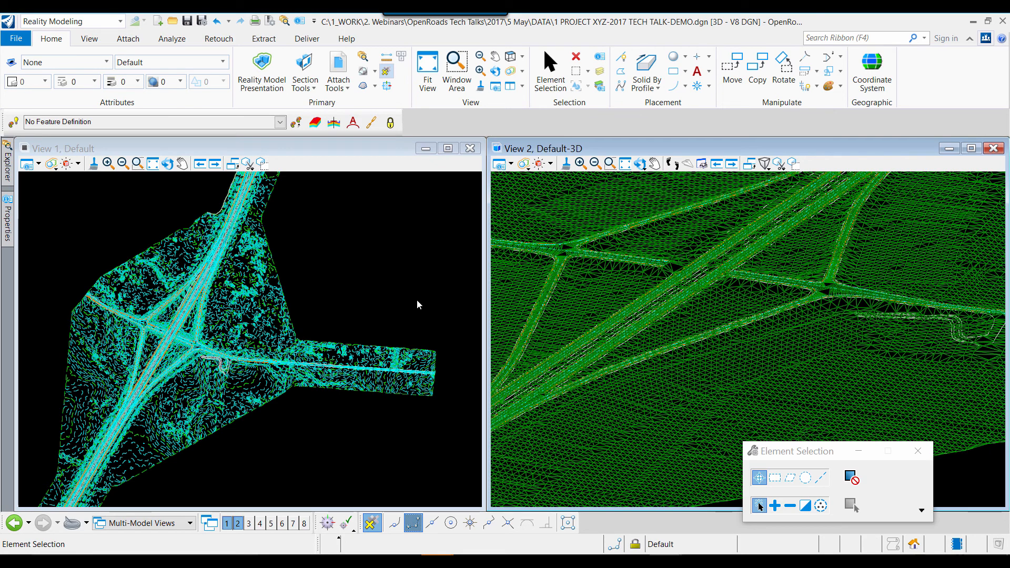
pyautogui.scroll(1, 198, 327)
pyautogui.scroll(3, 197, 326)
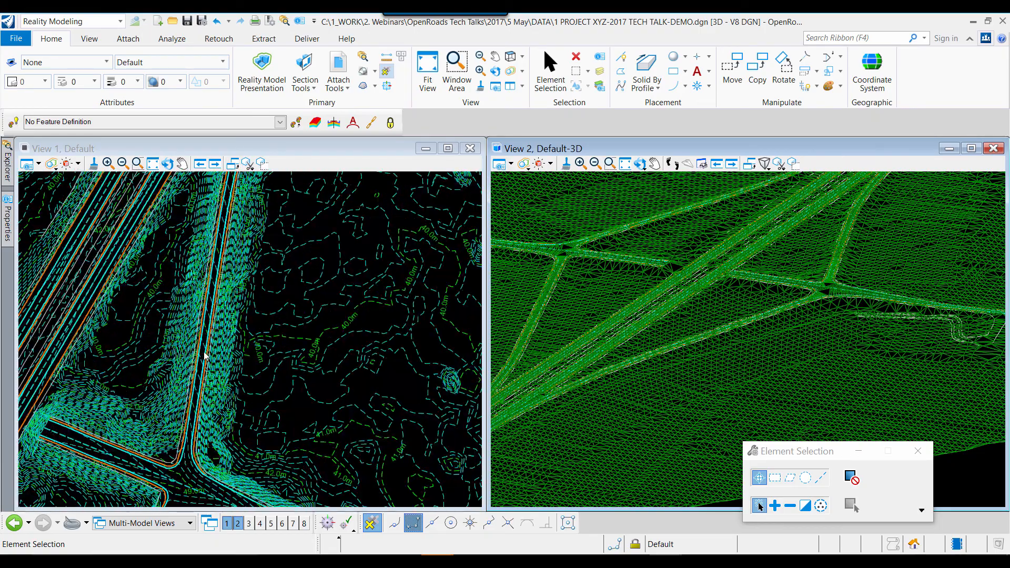
pyautogui.scroll(-3, 111, 332)
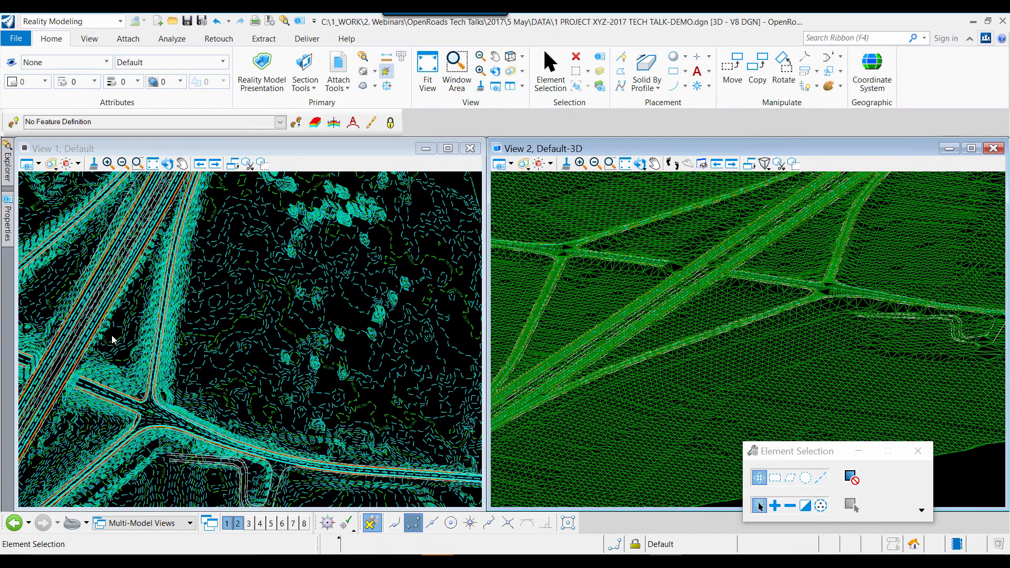
pyautogui.moveTo(112, 335); pyautogui.dragTo(185, 321, button='middle')
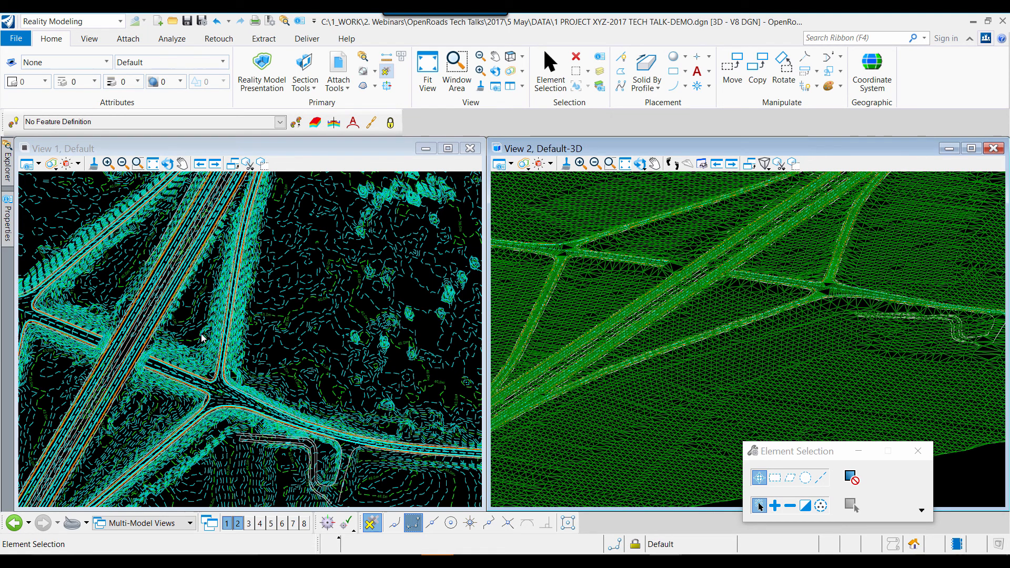
pyautogui.scroll(-5, 273, 337)
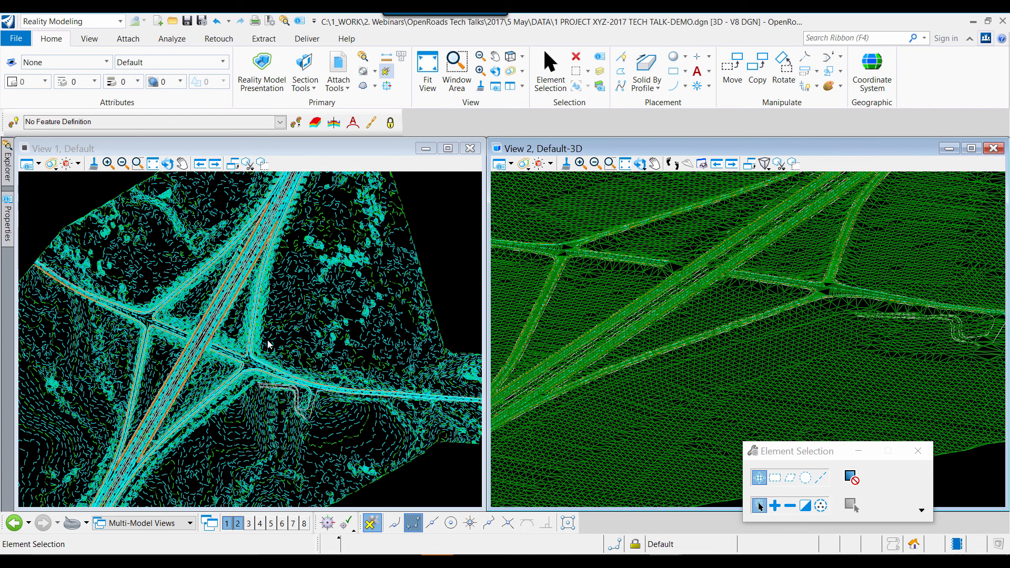
# Open the Raster Manager and move its window clear of the imagery area in View 1
pyautogui.click(347, 90)
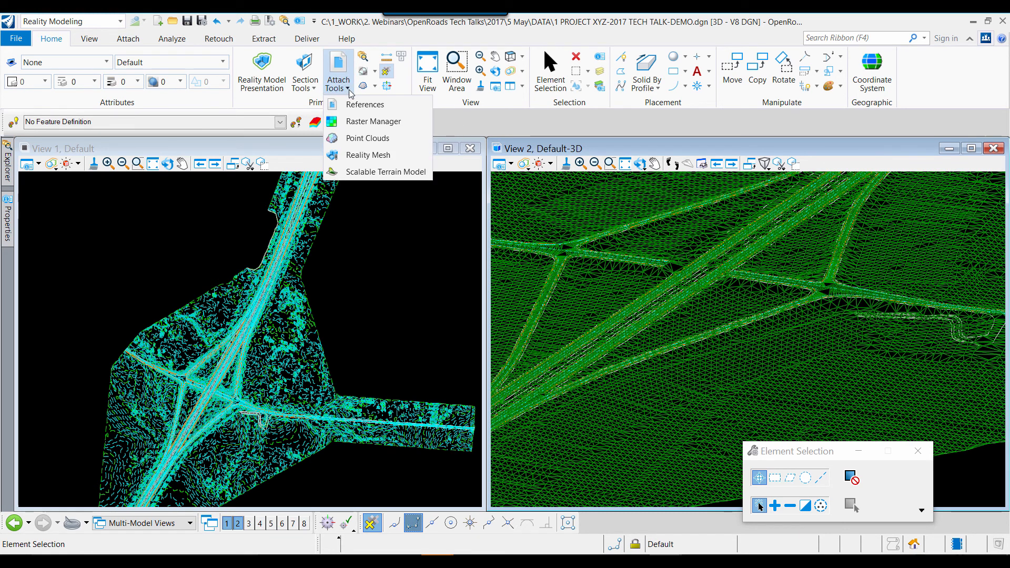
pyautogui.click(362, 122)
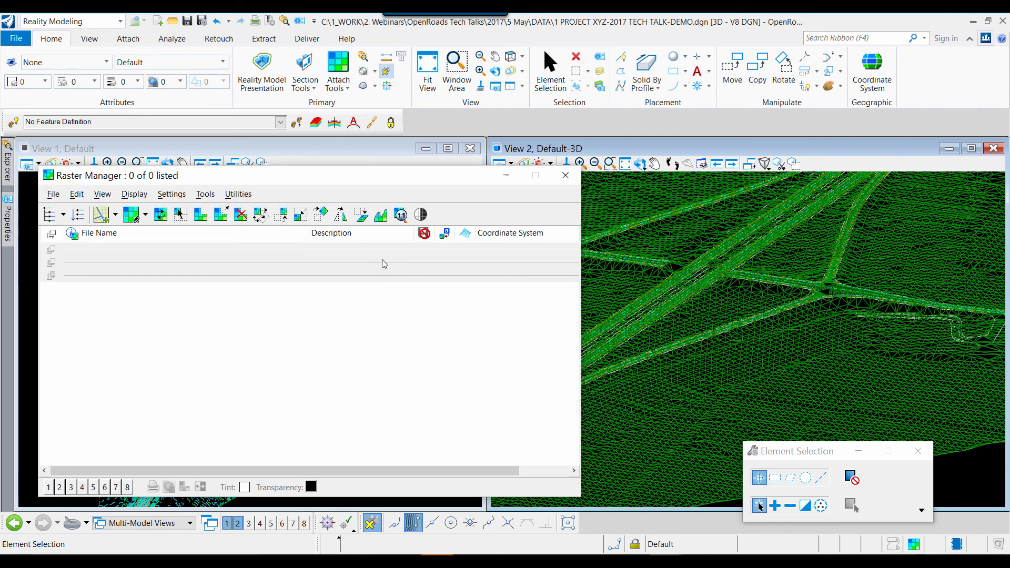
pyautogui.moveTo(313, 183); pyautogui.dragTo(601, 122)
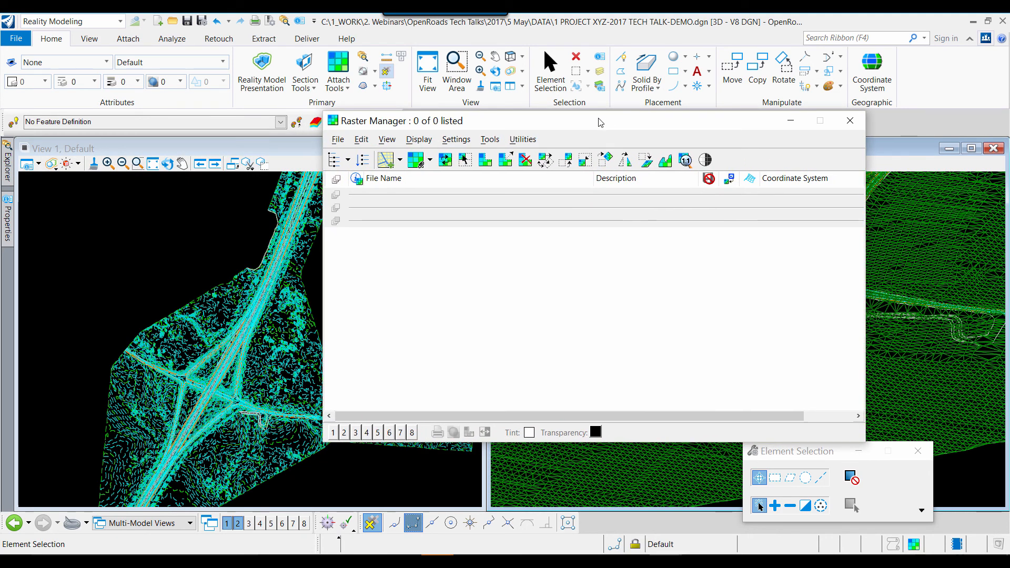
pyautogui.moveTo(584, 114); pyautogui.dragTo(585, 108)
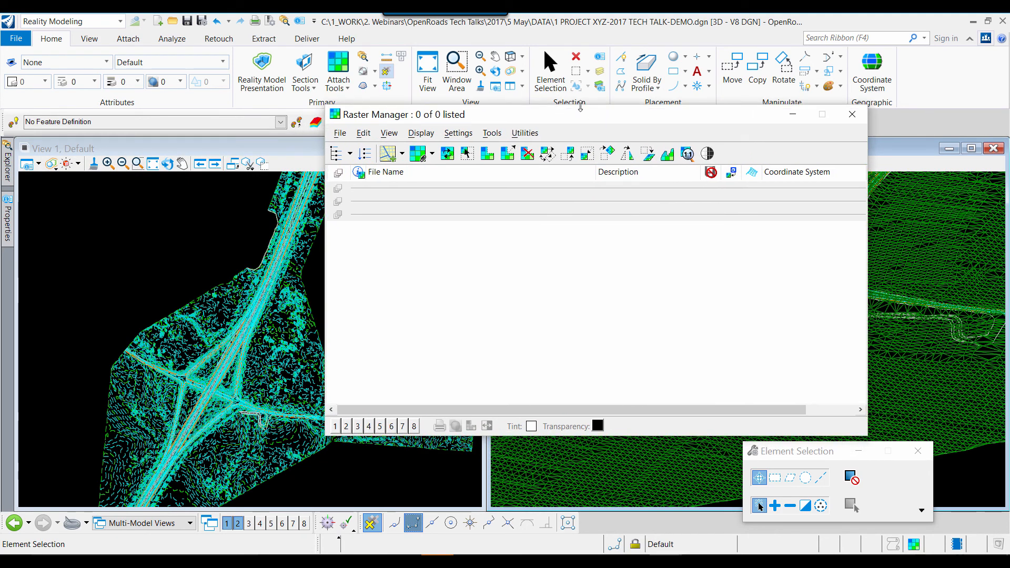
# Attach all six TIF aerial images from the IMAGERY NC-NAD 83-USFT folder as raster references, leaving out cubewerx.xwms
pyautogui.click(342, 135)
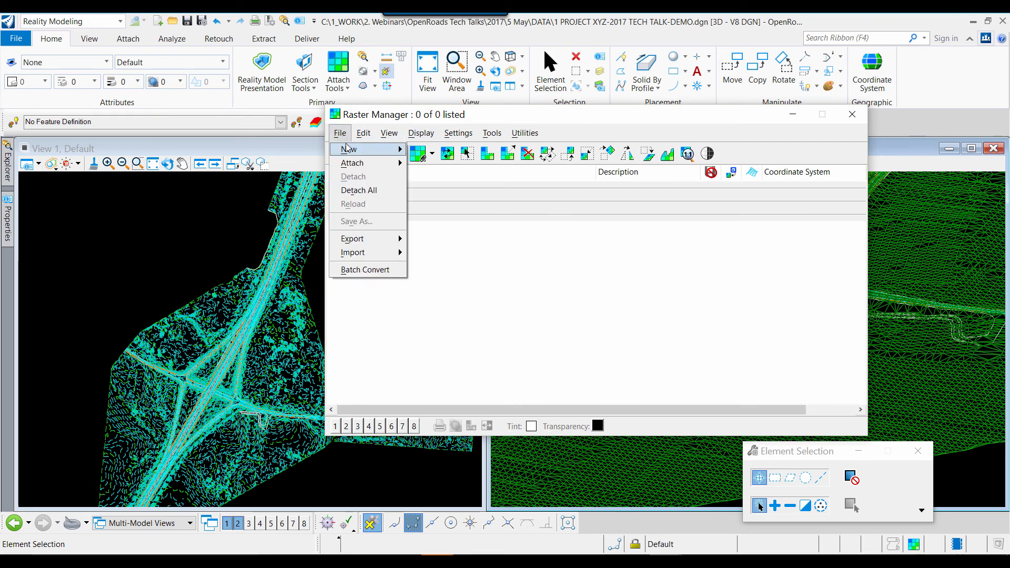
pyautogui.moveTo(360, 170)
pyautogui.click(436, 164)
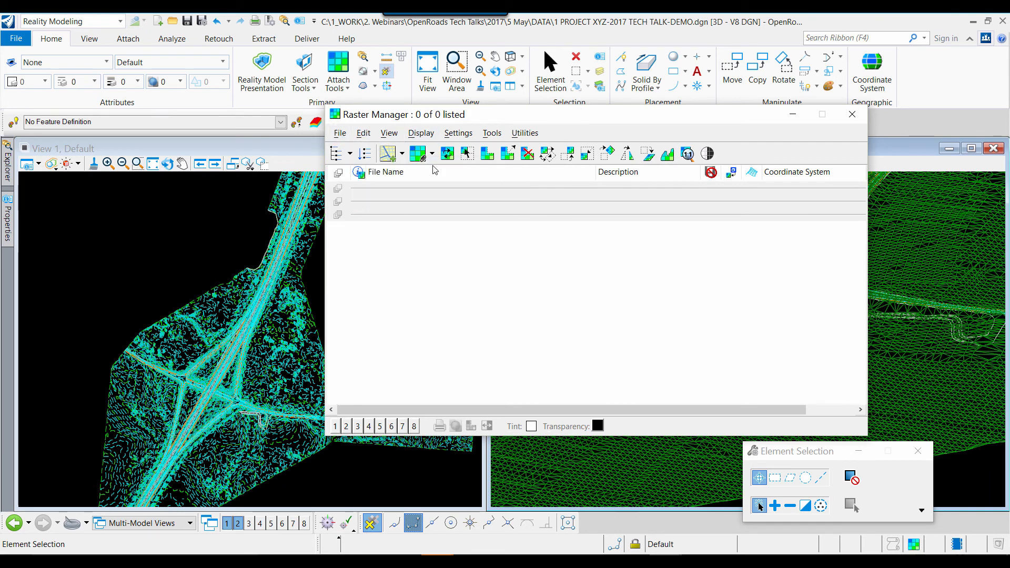
pyautogui.click(496, 198)
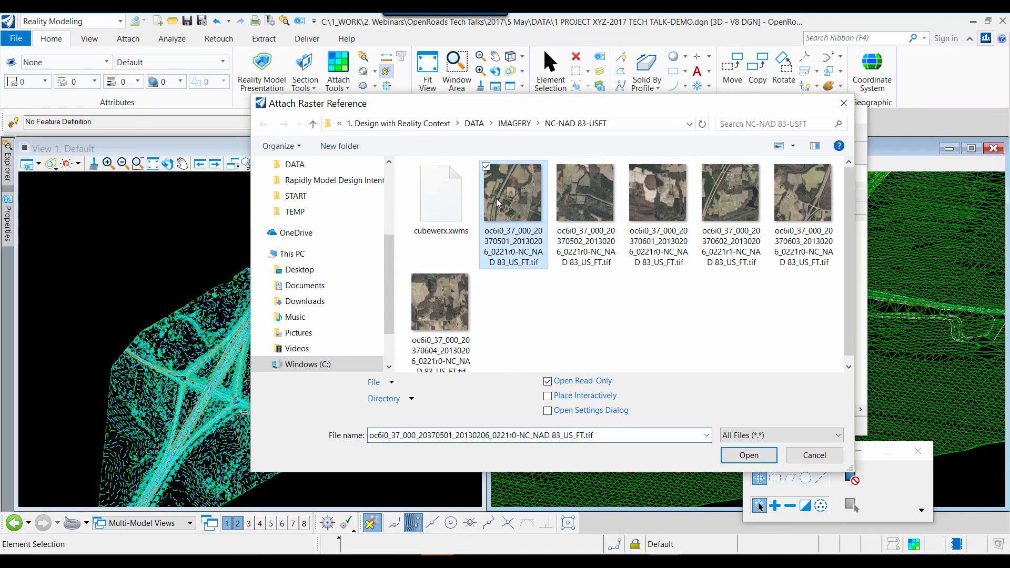
pyautogui.keyDown('ctrl'); pyautogui.click(568, 199); pyautogui.keyUp('ctrl')
pyautogui.keyDown('ctrl'); pyautogui.click(645, 216); pyautogui.keyUp('ctrl')
pyautogui.keyDown('ctrl'); pyautogui.click(716, 213); pyautogui.keyUp('ctrl')
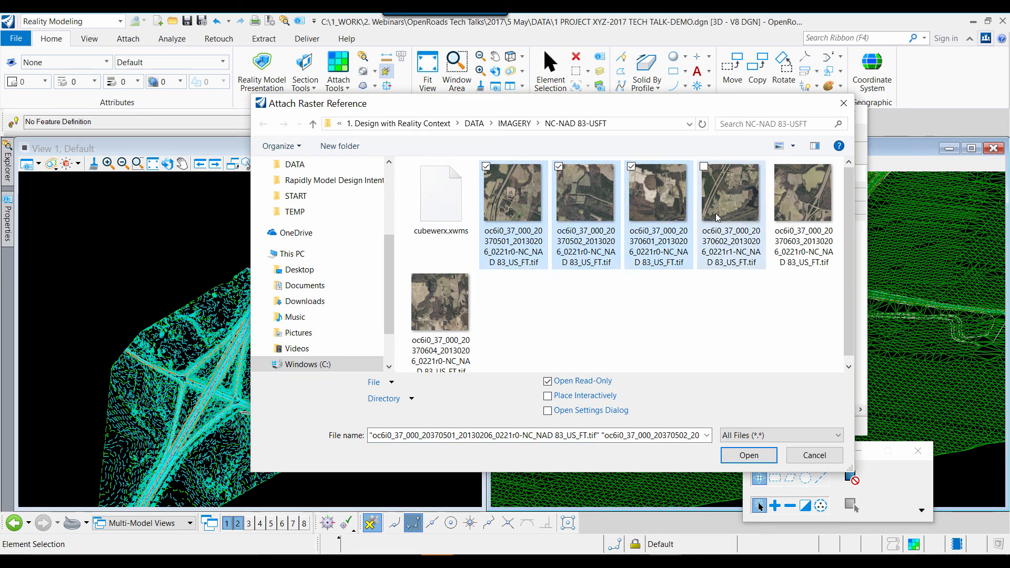
pyautogui.keyDown('ctrl'); pyautogui.click(795, 211); pyautogui.keyUp('ctrl')
pyautogui.keyDown('ctrl'); pyautogui.click(462, 307); pyautogui.keyUp('ctrl')
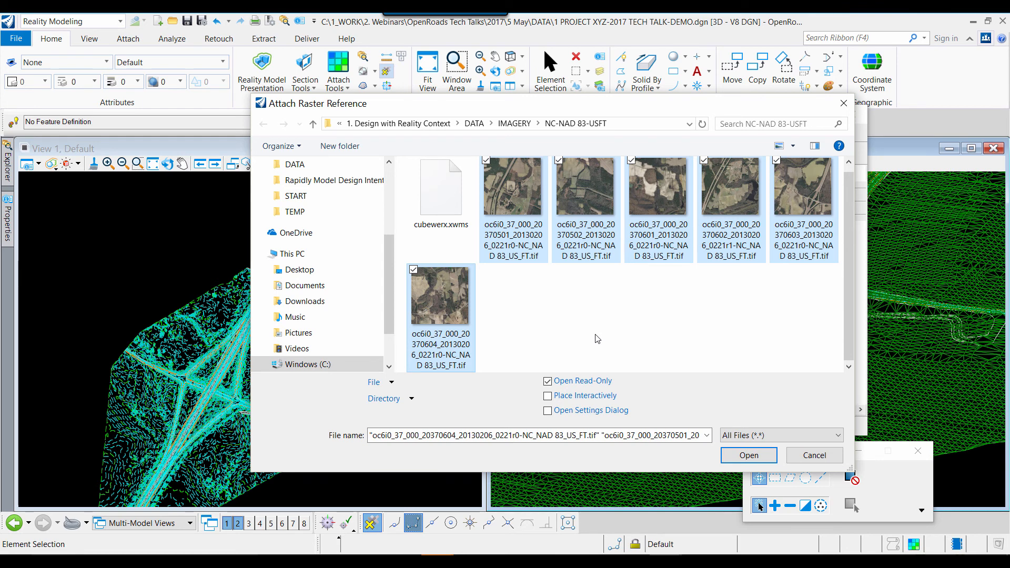
pyautogui.click(747, 454)
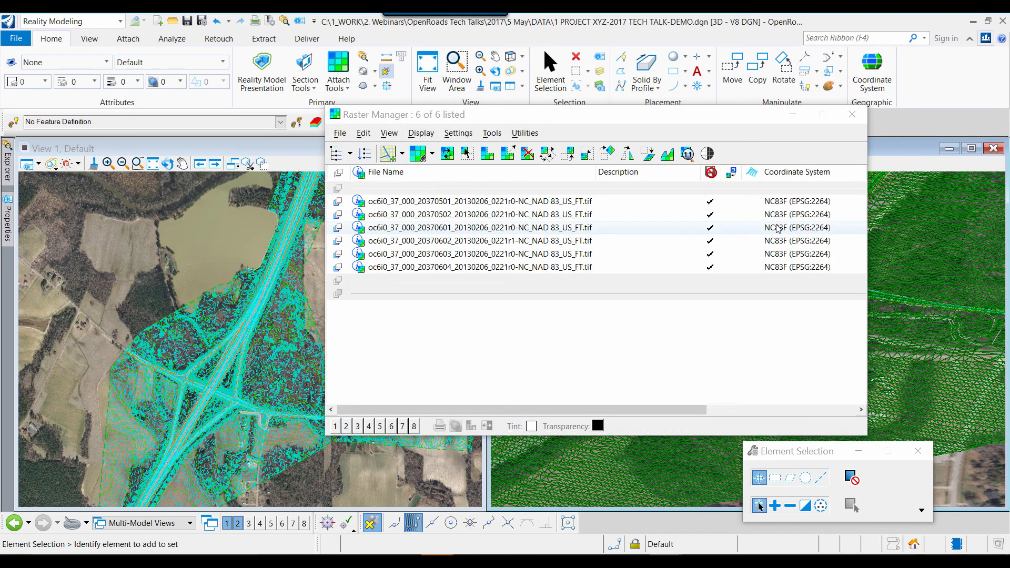
# Turn off the display of all six attached rasters in View 2 and close the Raster Manager
pyautogui.click(444, 202)
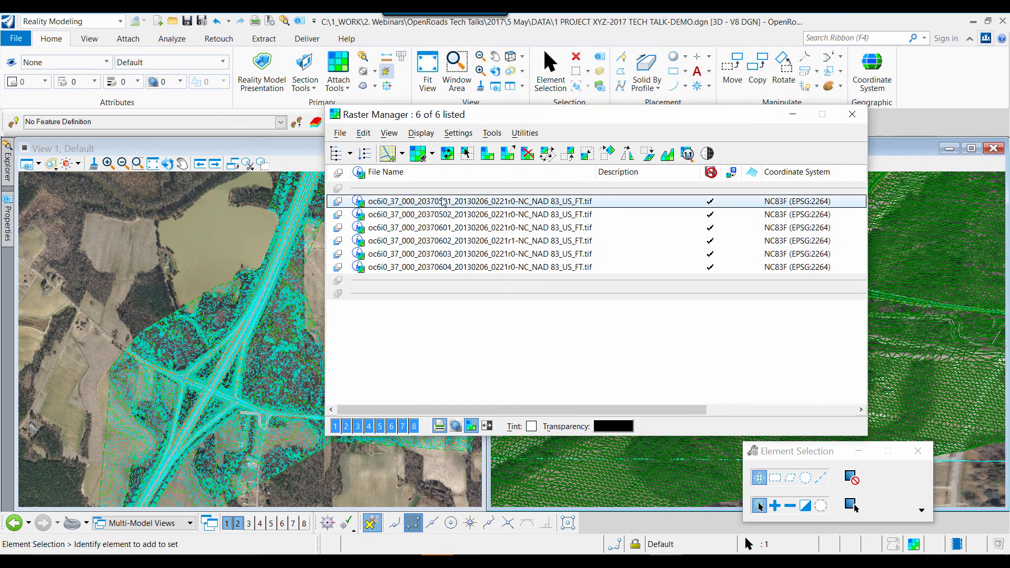
pyautogui.keyDown('shift'); pyautogui.click(426, 267); pyautogui.keyUp('shift')
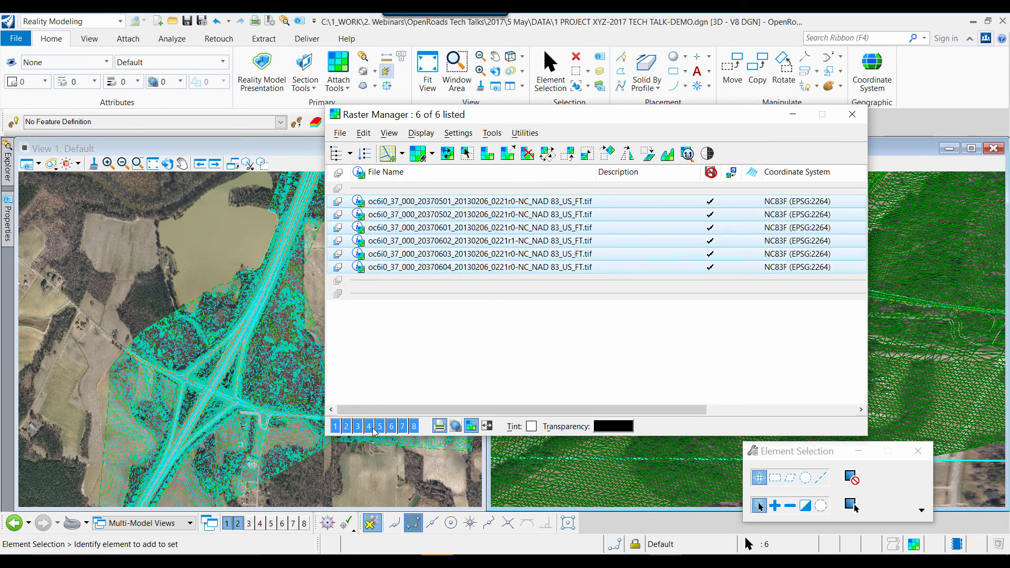
pyautogui.click(347, 426)
pyautogui.click(853, 114)
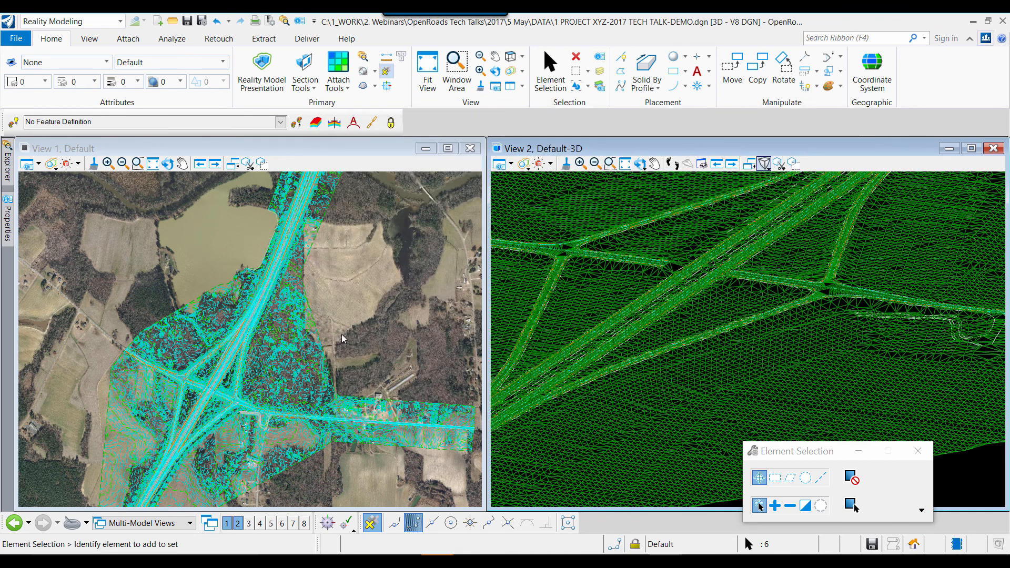
# Turn on the display of the Flood_Hazard_Areas.shp reference in the 2D Default model
pyautogui.scroll(-3, 283, 325)
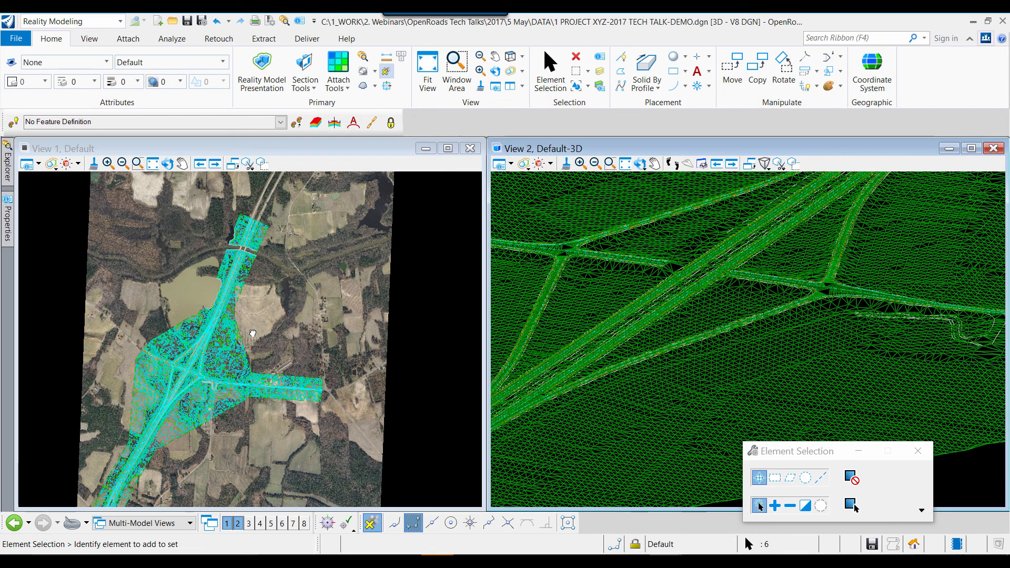
pyautogui.scroll(5, 221, 346)
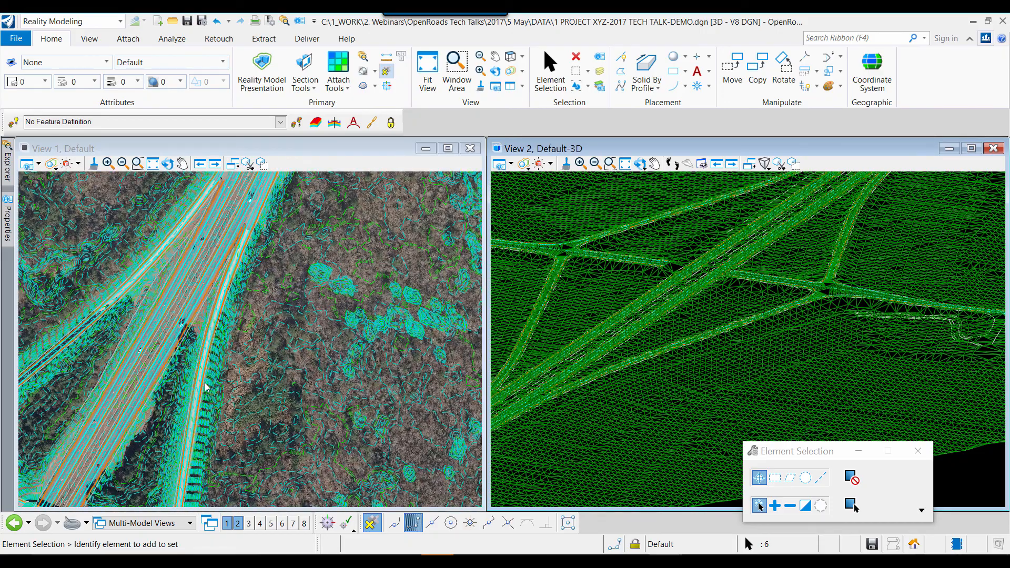
pyautogui.scroll(-5, 223, 367)
pyautogui.moveTo(243, 357); pyautogui.dragTo(236, 350, button='middle')
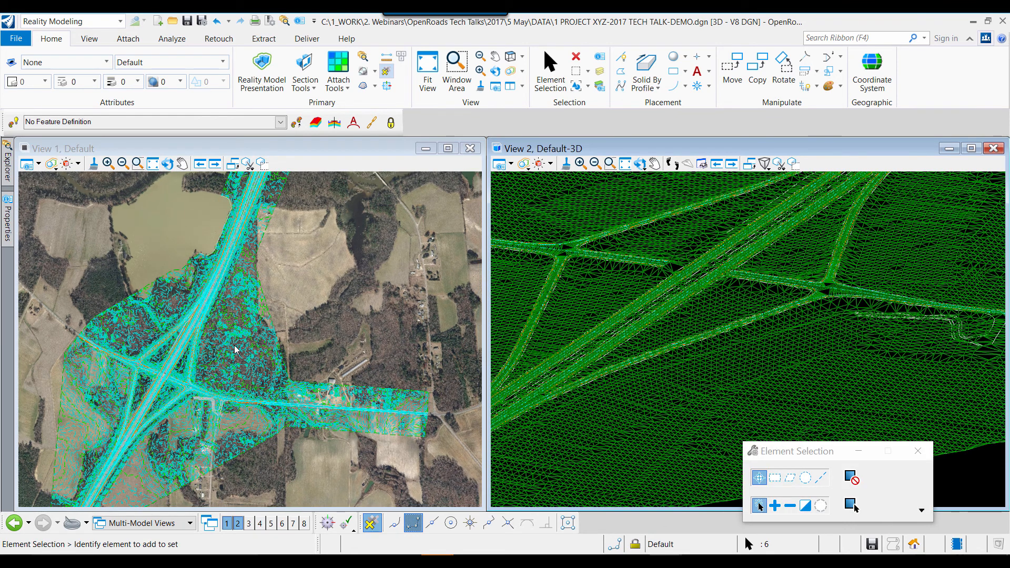
pyautogui.scroll(-2, 235, 350)
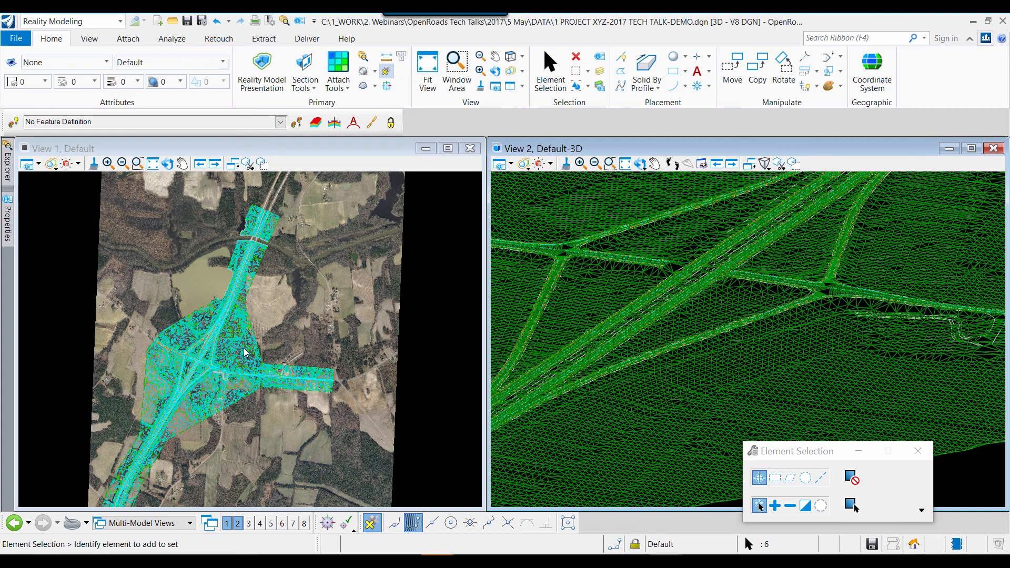
pyautogui.click(347, 88)
pyautogui.click(360, 106)
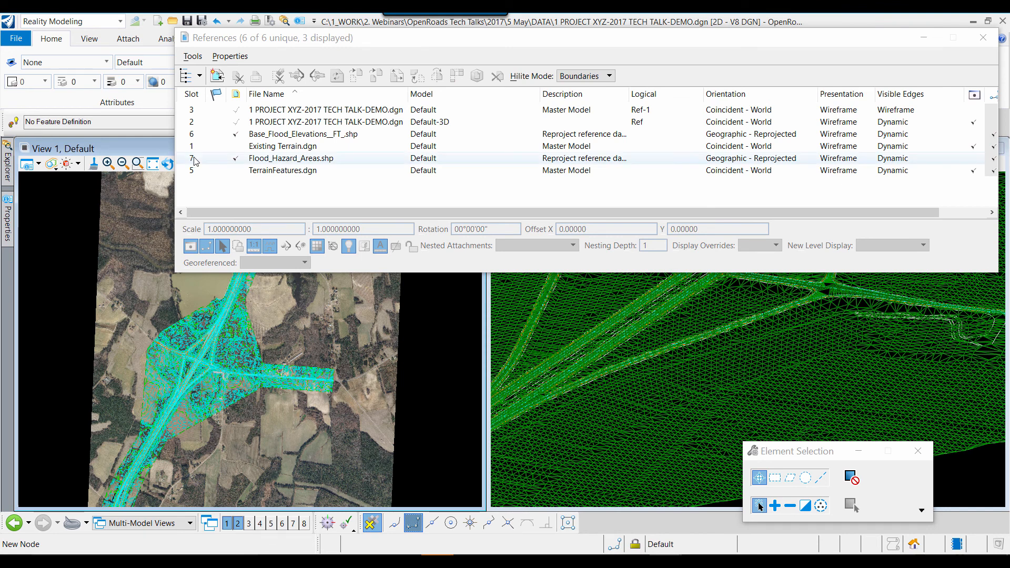
pyautogui.click(194, 159)
pyautogui.click(191, 246)
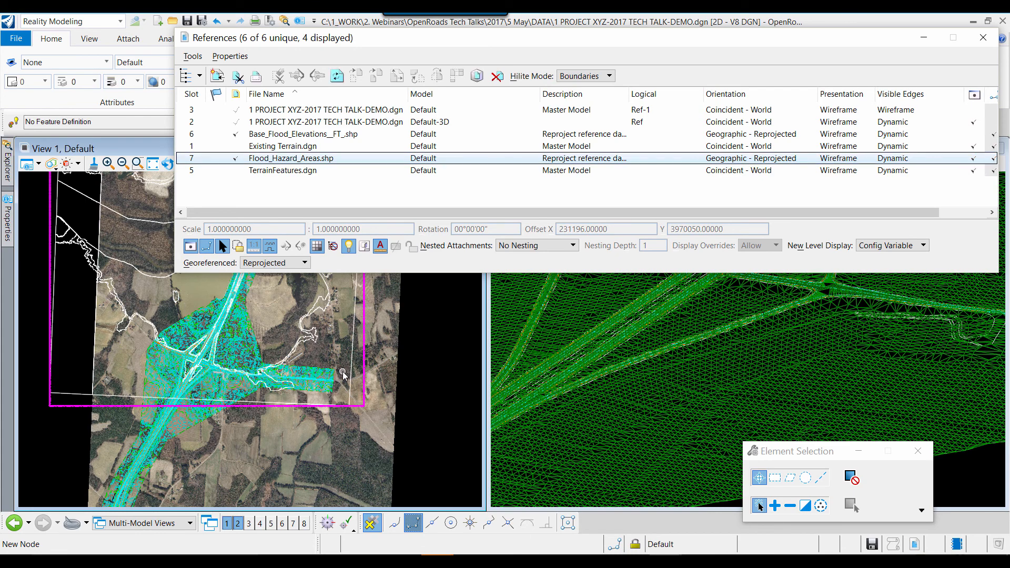
# Turn on the display of the Base_Flood_Elevations__FT_.shp reference in the 2D Default model
pyautogui.moveTo(290, 320); pyautogui.dragTo(337, 425, button='middle')
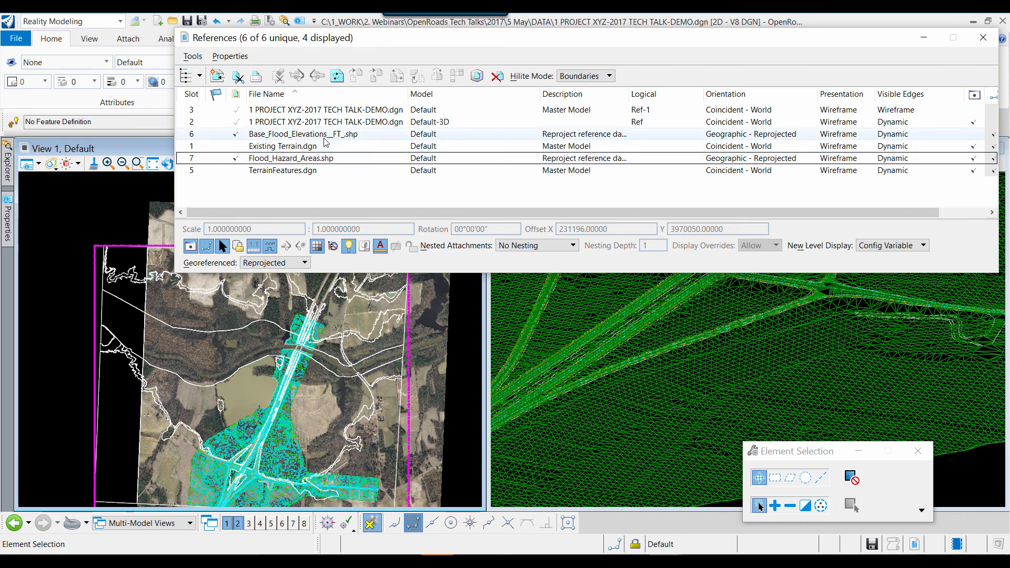
pyautogui.click(325, 136)
pyautogui.click(190, 246)
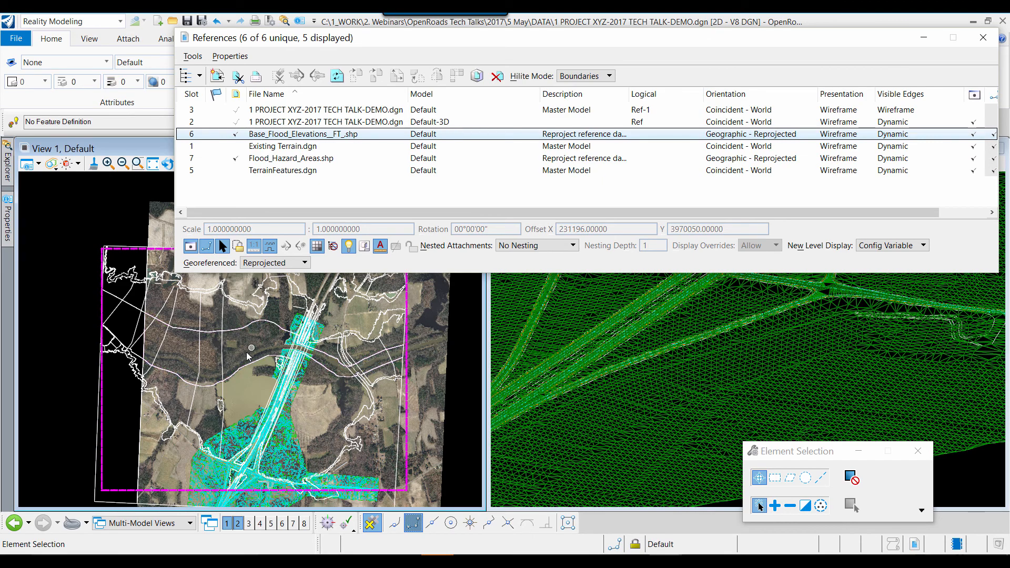
# Examine the flood lines against the imagery and terrain around the lake and interchange in View 1, and close the References dialog
pyautogui.scroll(3, 248, 357)
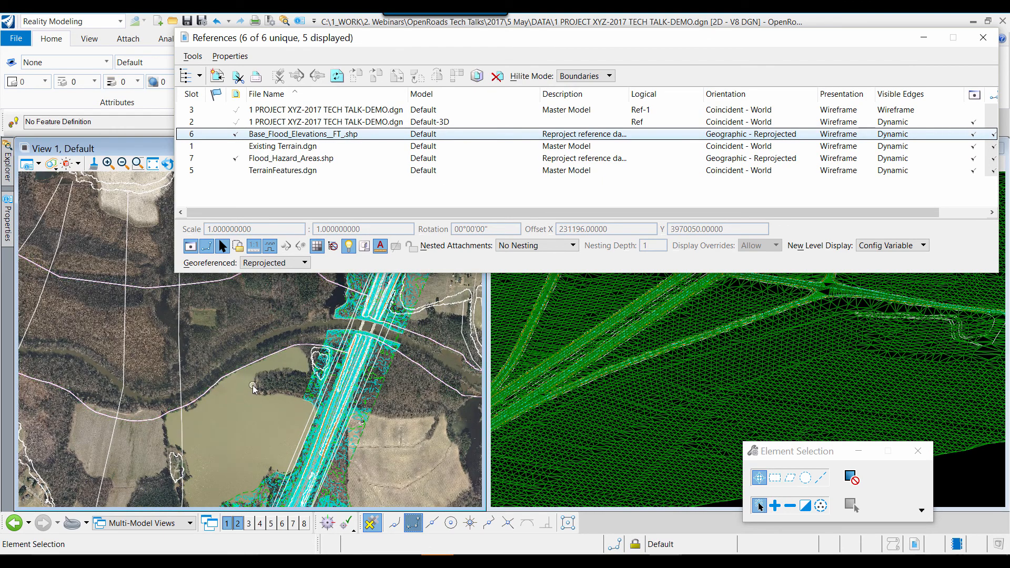
pyautogui.scroll(-3, 252, 387)
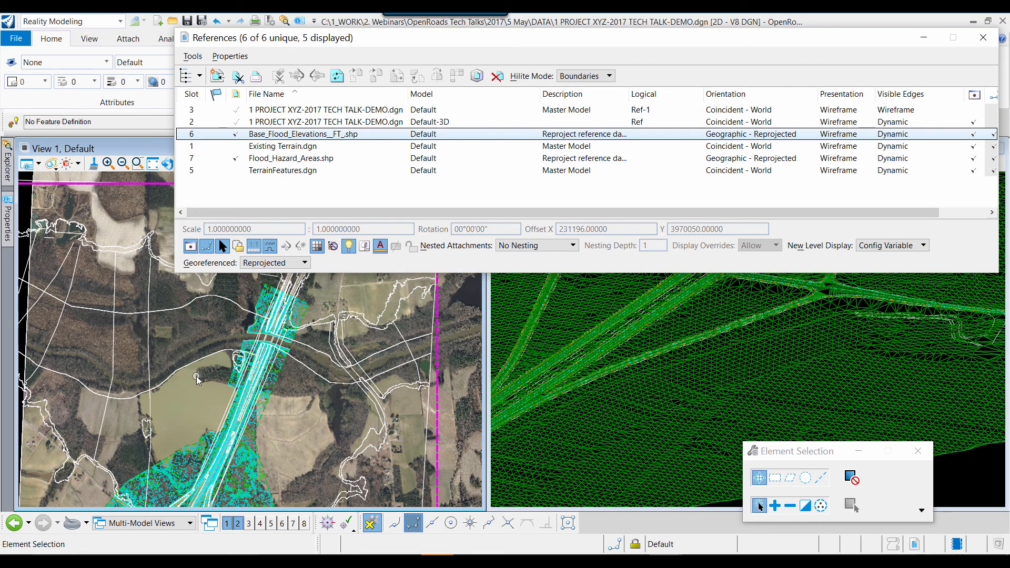
pyautogui.scroll(-3, 197, 378)
pyautogui.moveTo(197, 378); pyautogui.dragTo(215, 354, button='middle')
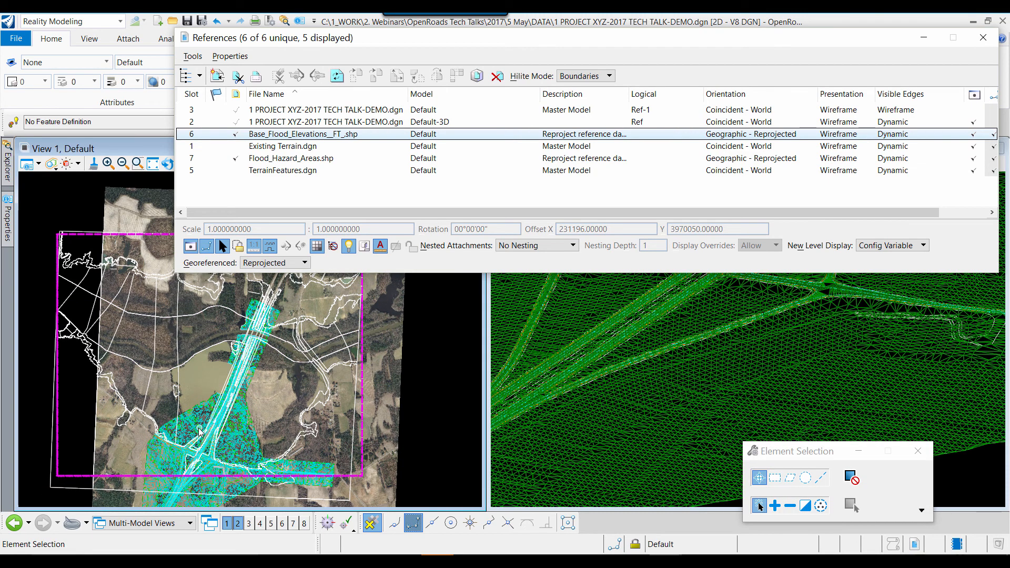
pyautogui.scroll(5, 199, 448)
pyautogui.moveTo(198, 448); pyautogui.dragTo(216, 374, button='middle')
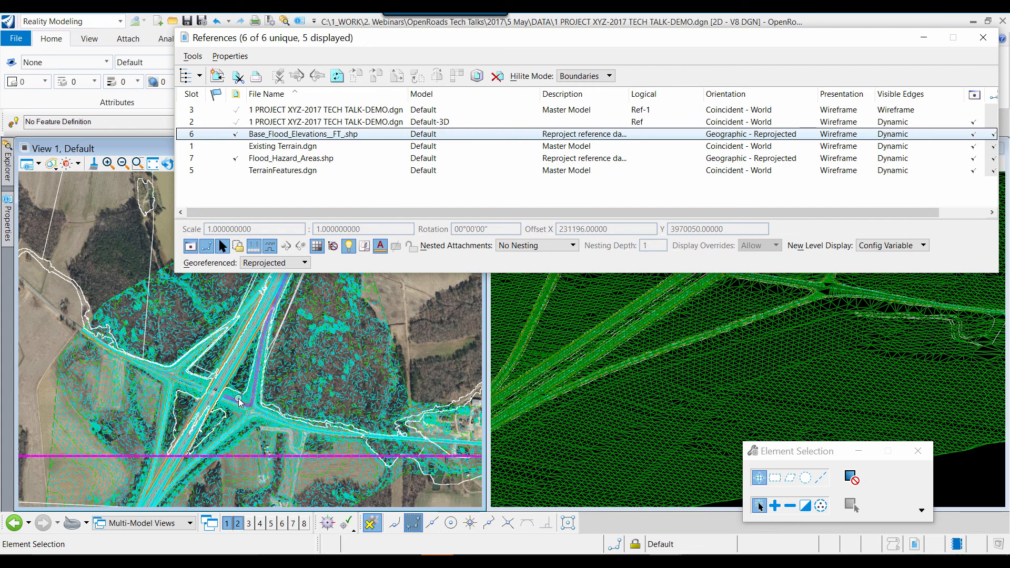
pyautogui.moveTo(239, 401)
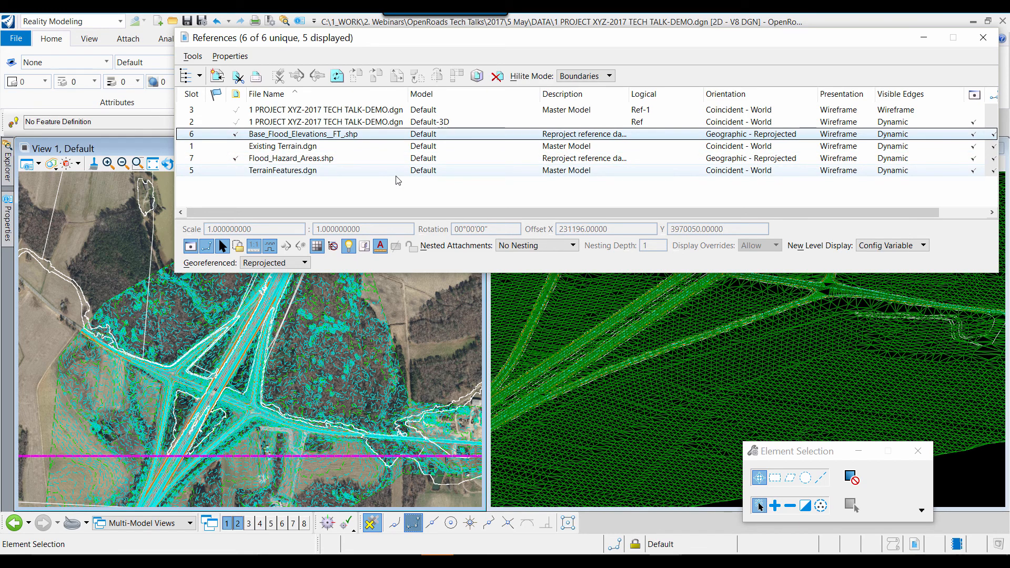
pyautogui.click(983, 37)
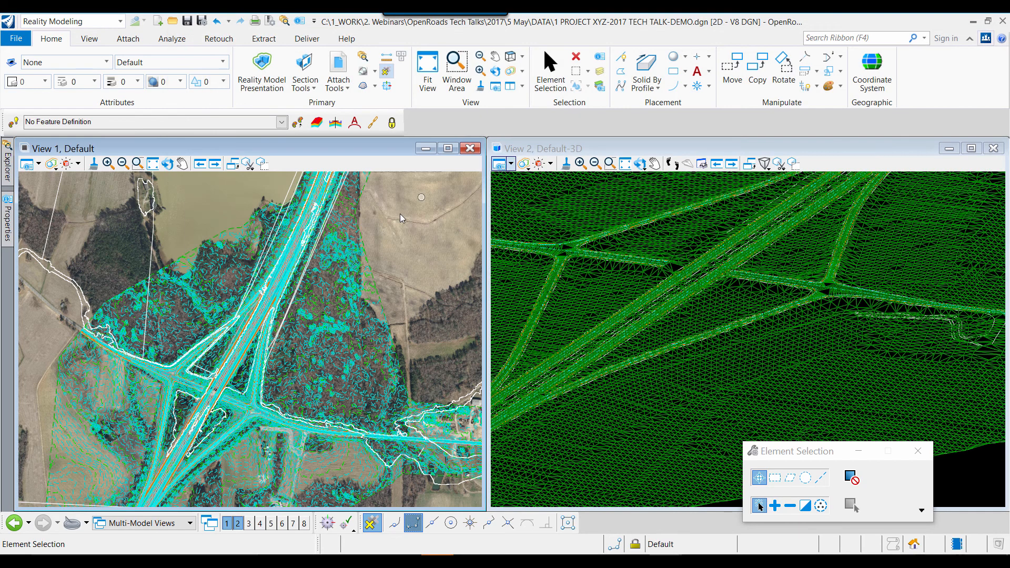
# Select the base flood elevation line along the lake's west edge in View 1, check its ELEV property, and clear the selection
pyautogui.scroll(-2, 315, 279)
pyautogui.moveTo(374, 269); pyautogui.dragTo(296, 328, button='middle')
pyautogui.rightClick(296, 329)
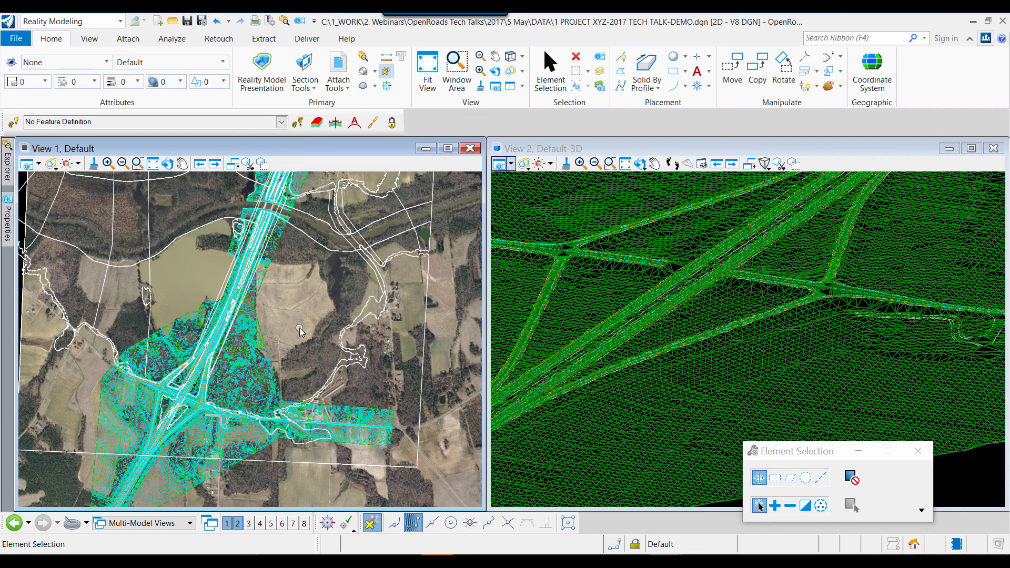
pyautogui.scroll(-3, 625, 309)
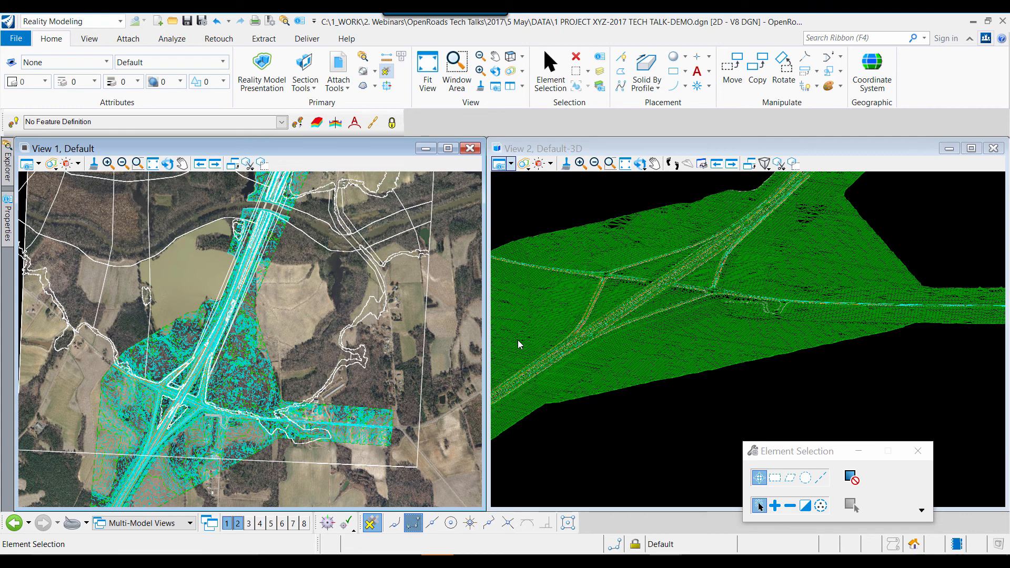
pyautogui.scroll(-2, 232, 340)
pyautogui.moveTo(255, 338); pyautogui.dragTo(252, 352, button='middle')
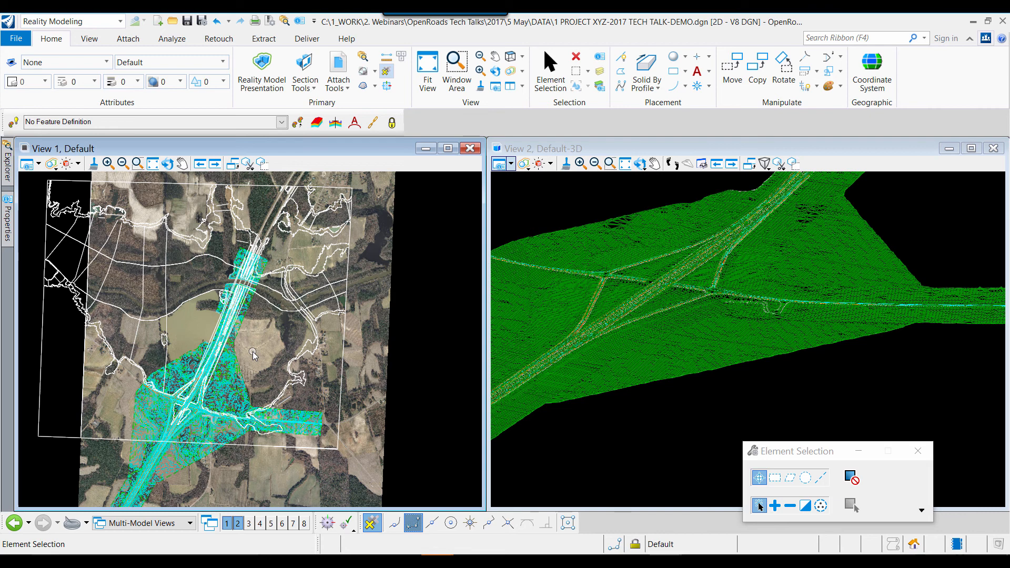
pyautogui.click(168, 330)
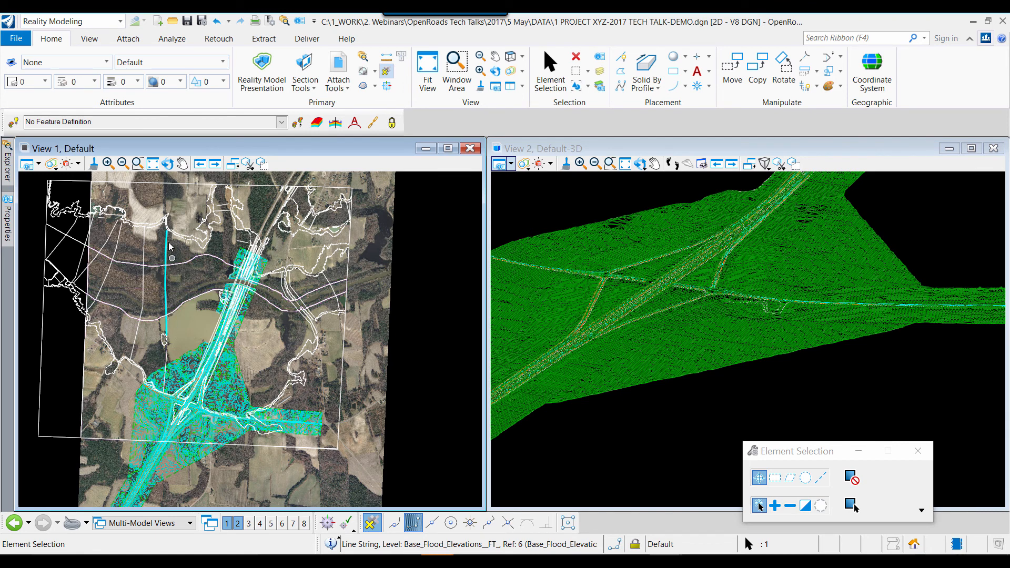
pyautogui.click(8, 217)
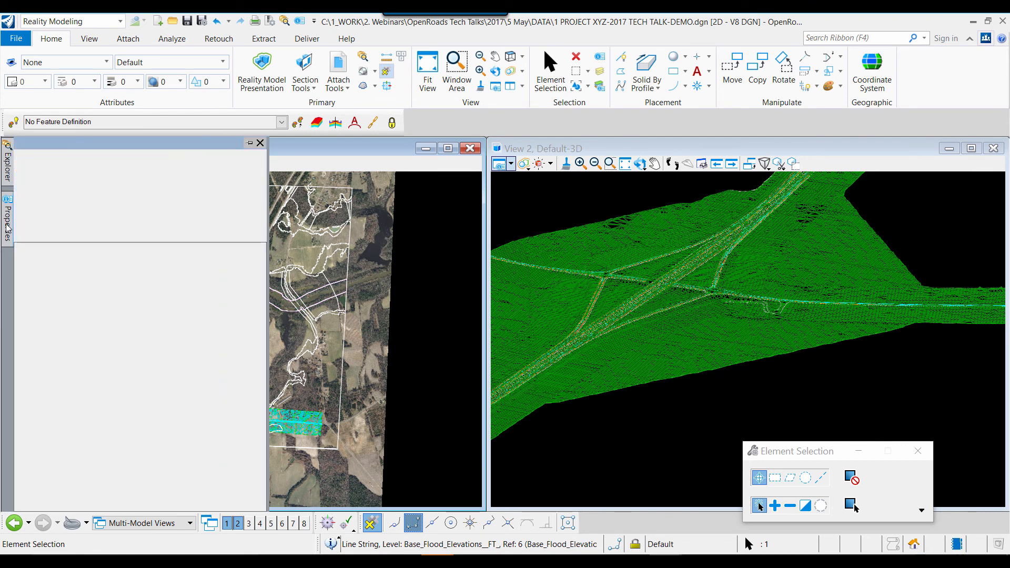
pyautogui.moveTo(257, 438); pyautogui.dragTo(257, 456)
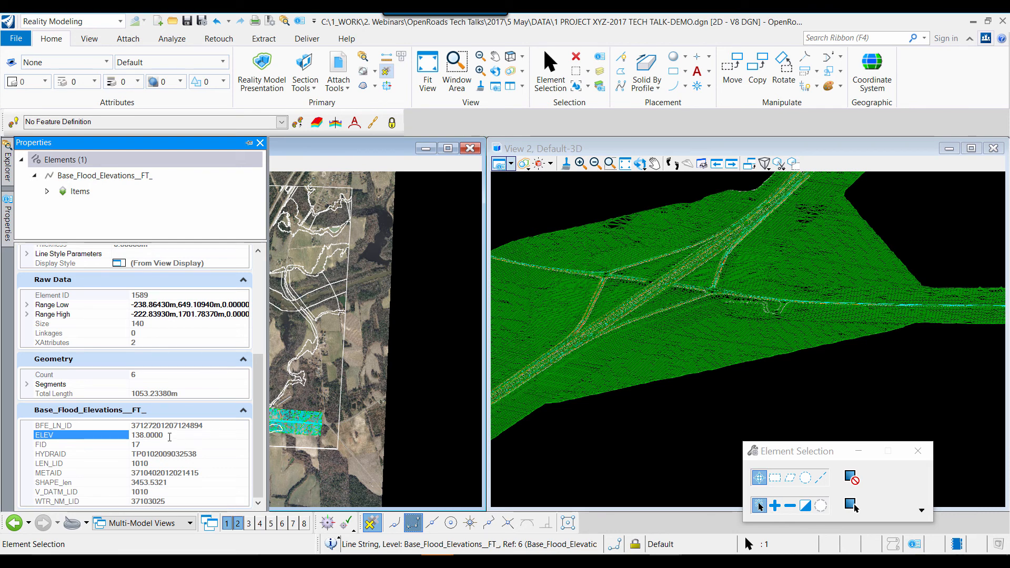
pyautogui.click(170, 437)
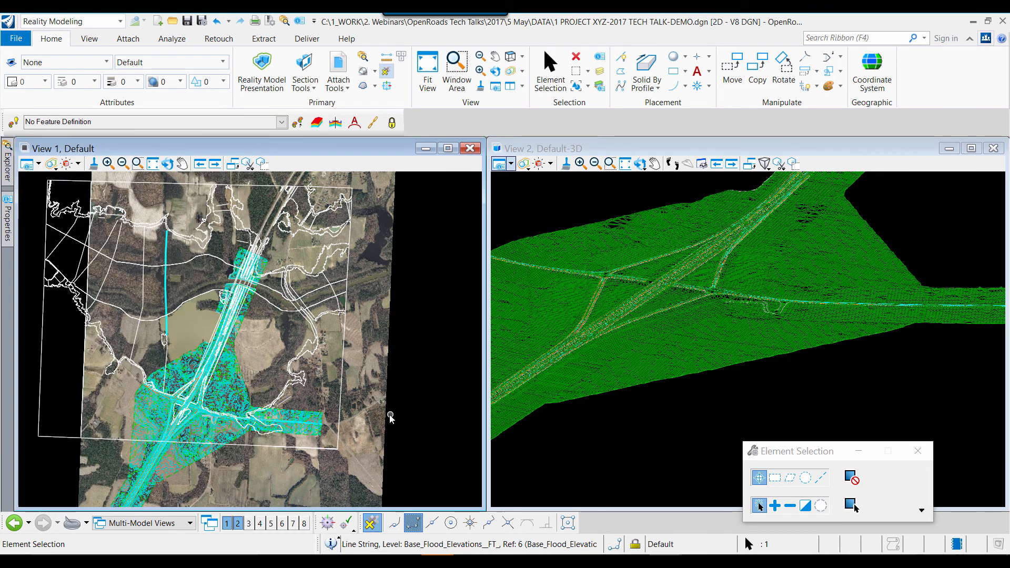
pyautogui.click(403, 415)
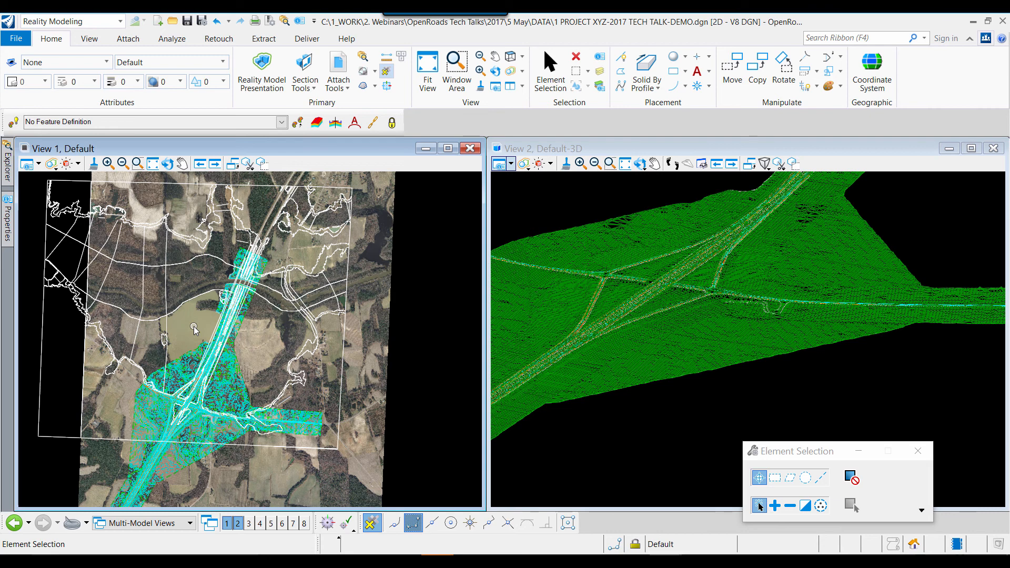
# Make View 2, Default-3D the active view and open the Point Clouds manager for it
pyautogui.click(349, 89)
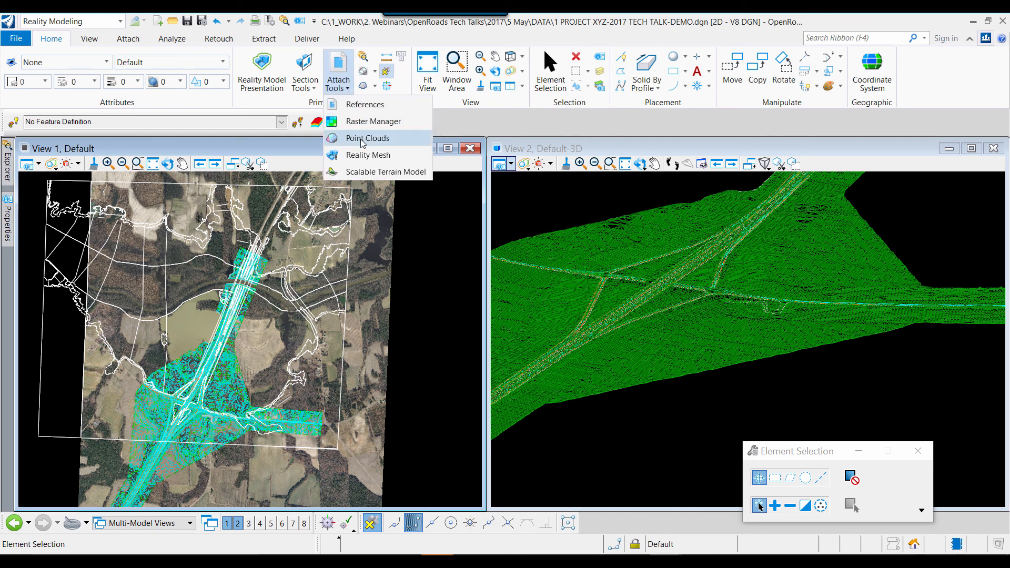
pyautogui.click(607, 143)
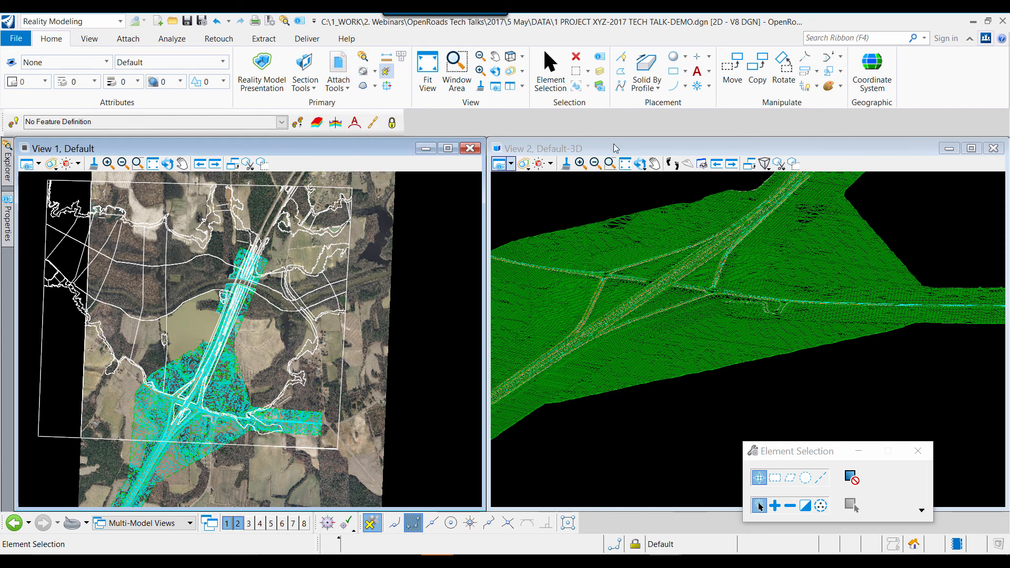
pyautogui.click(614, 145)
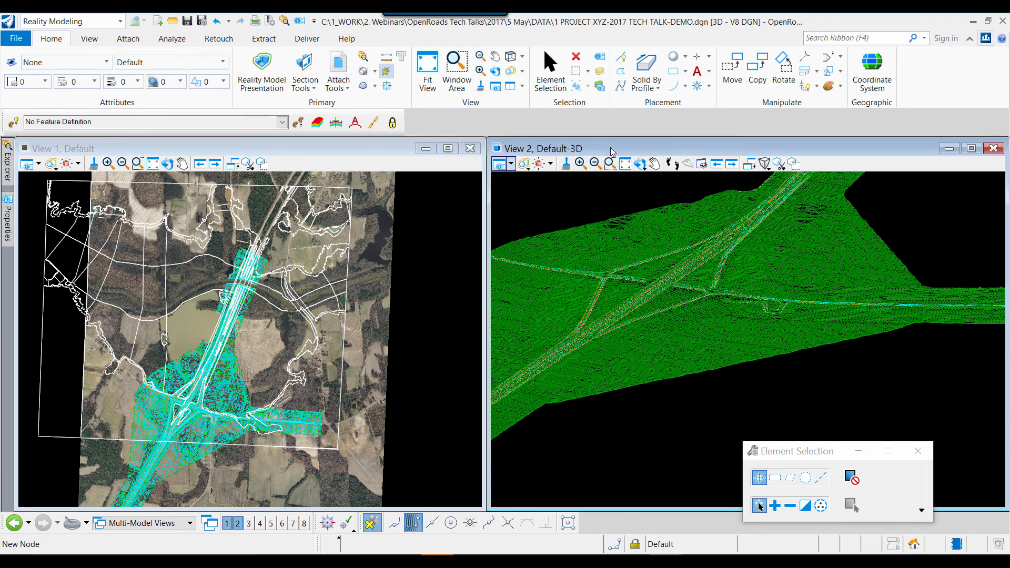
pyautogui.click(348, 90)
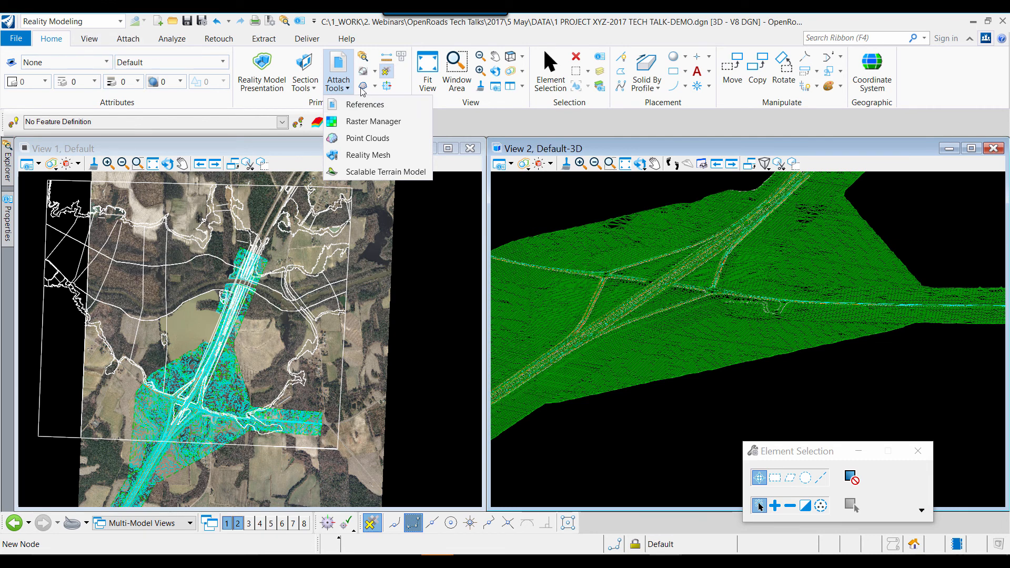
pyautogui.click(354, 142)
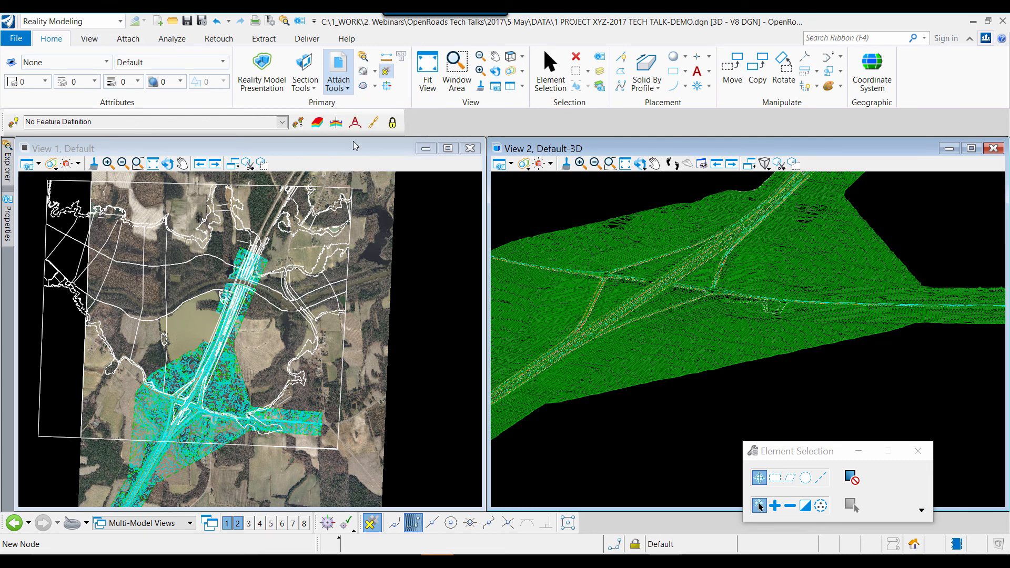
pyautogui.moveTo(322, 165); pyautogui.dragTo(321, 197)
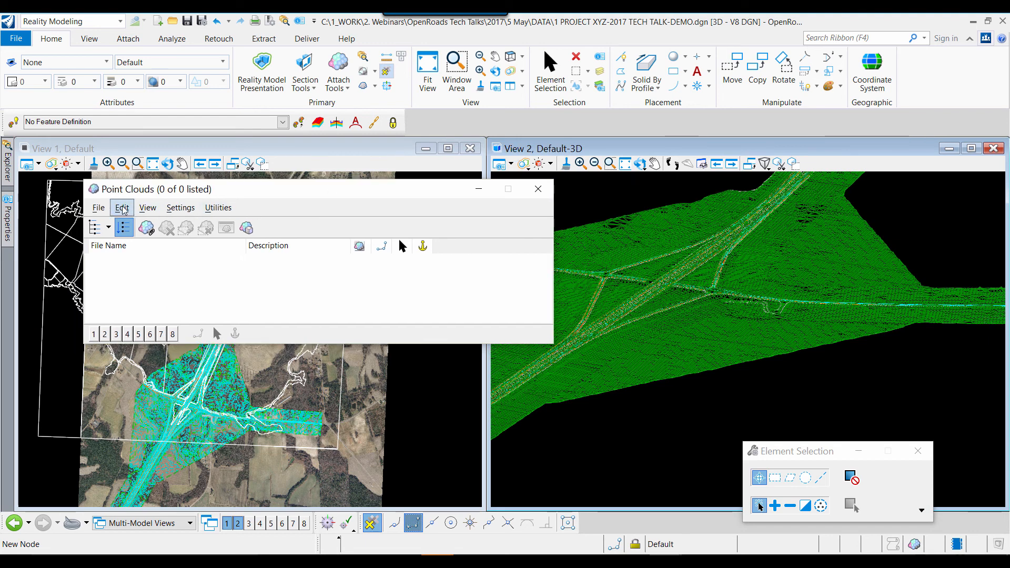
# Attach the point clouds NC_Phase1A_2001_000503.pod and NC_Phase1A_2001_000504.pod to the 3D model
pyautogui.click(98, 208)
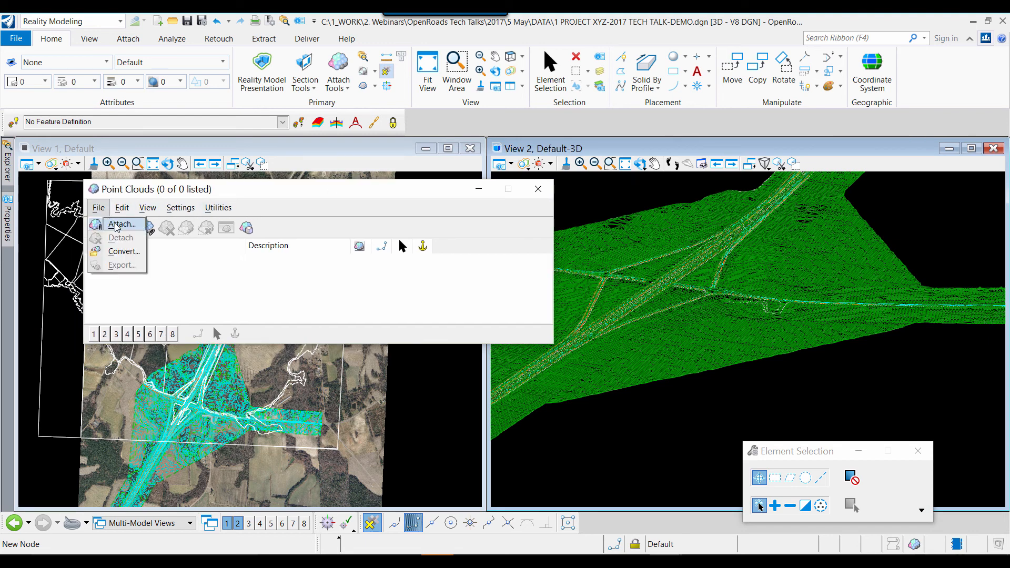
pyautogui.click(117, 224)
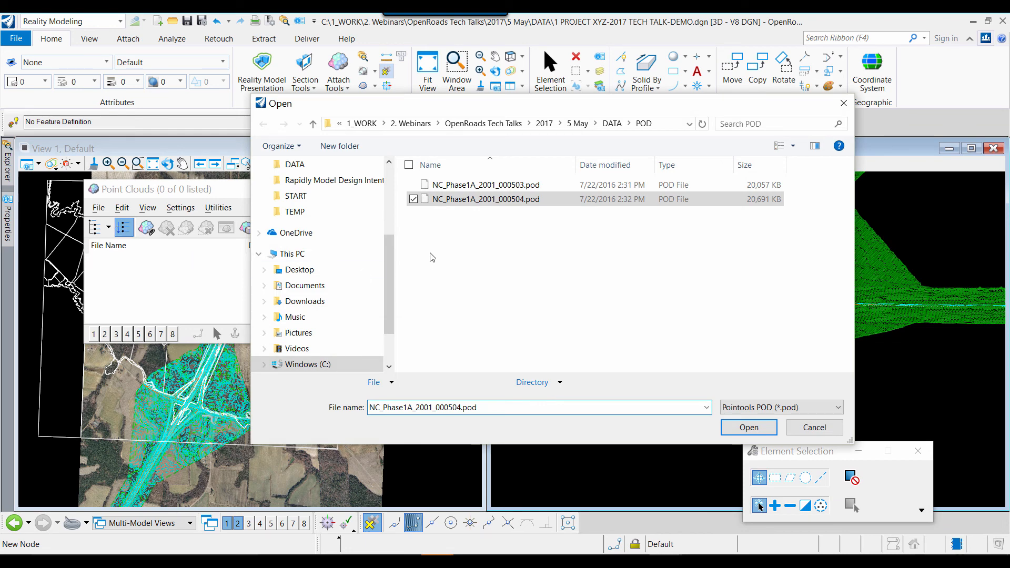
pyautogui.keyDown('ctrl'); pyautogui.click(505, 186); pyautogui.keyUp('ctrl')
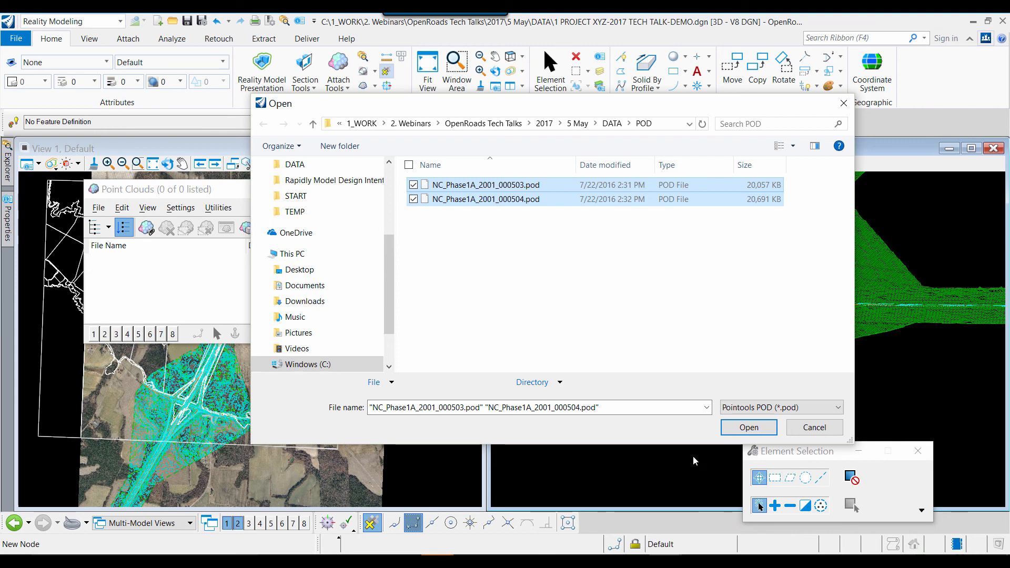
pyautogui.click(765, 434)
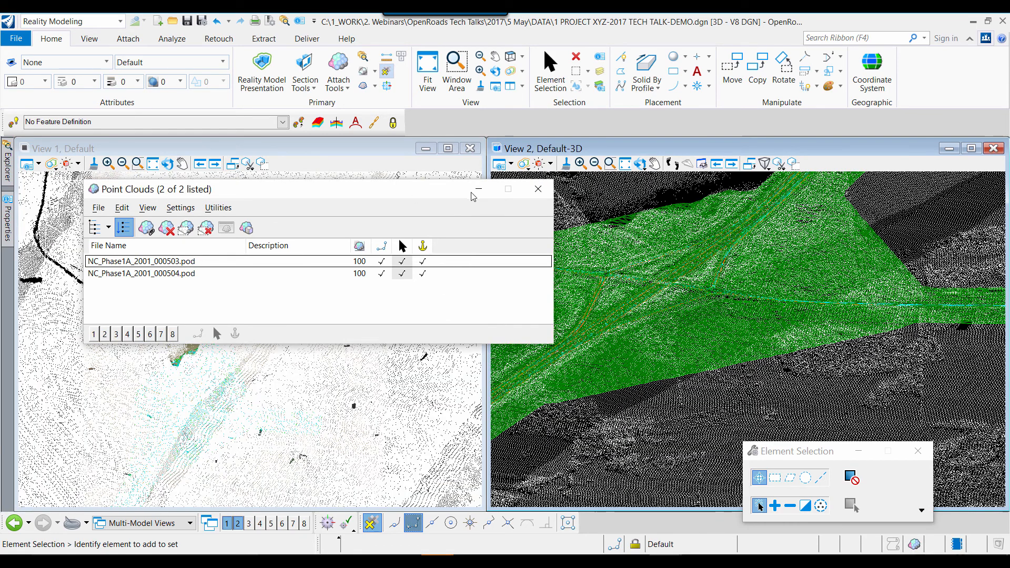
# Turn off the display of both attached point clouds in View 1, leaving their other view settings on
pyautogui.moveTo(417, 191); pyautogui.dragTo(489, 195)
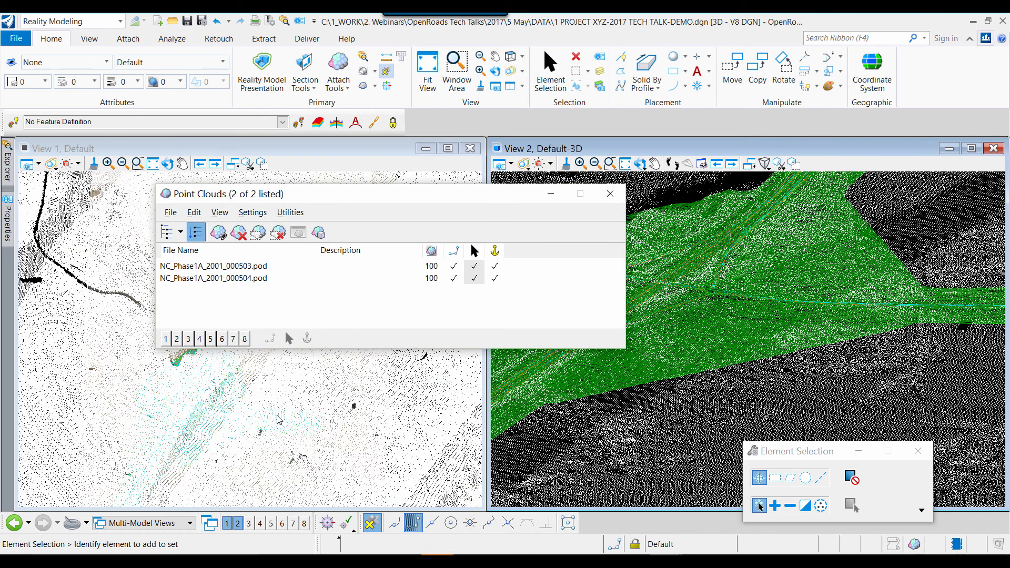
pyautogui.scroll(-3, 271, 416)
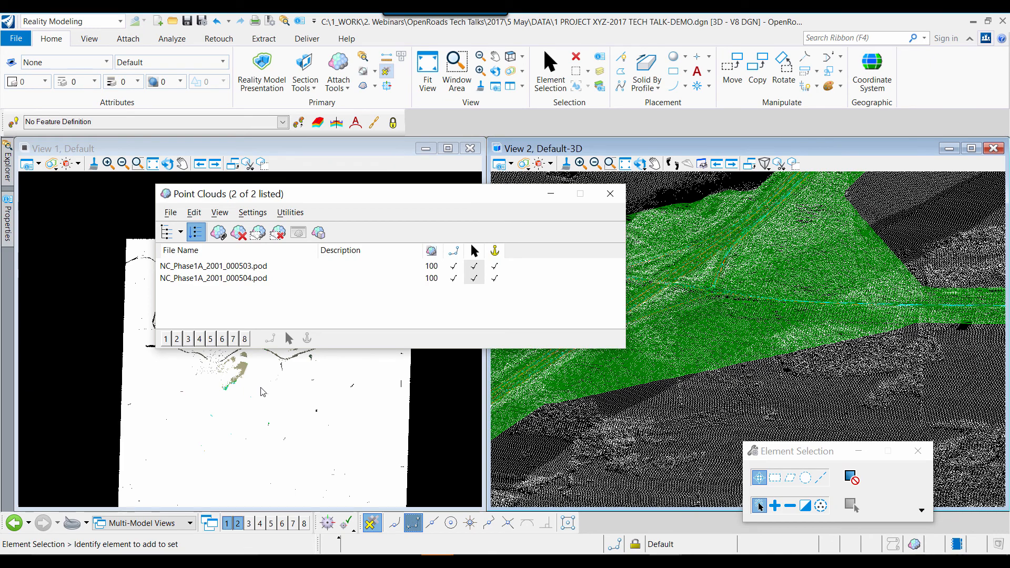
pyautogui.scroll(-1, 707, 370)
pyautogui.scroll(-2, 708, 370)
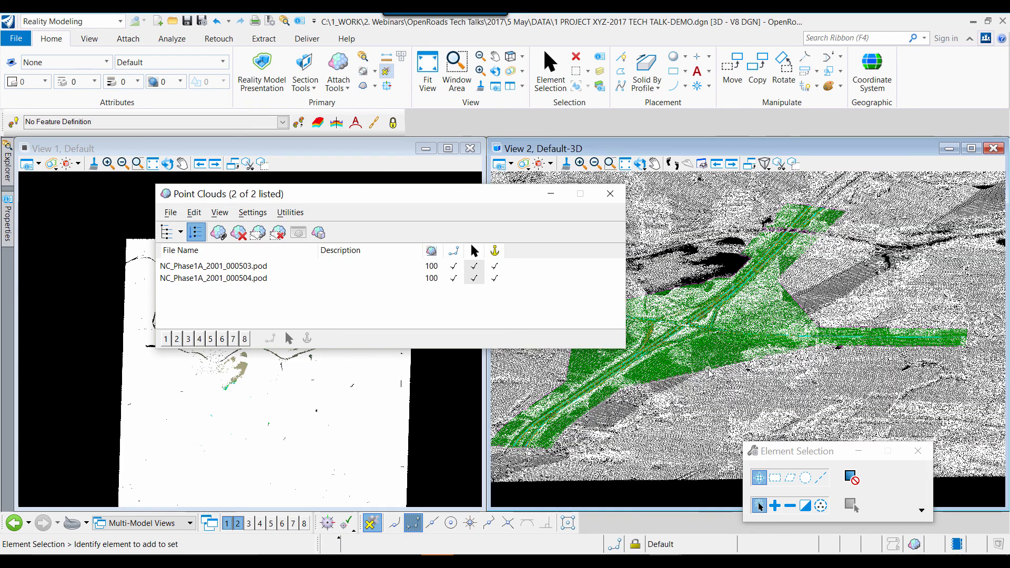
pyautogui.moveTo(708, 370); pyautogui.dragTo(778, 359, button='middle')
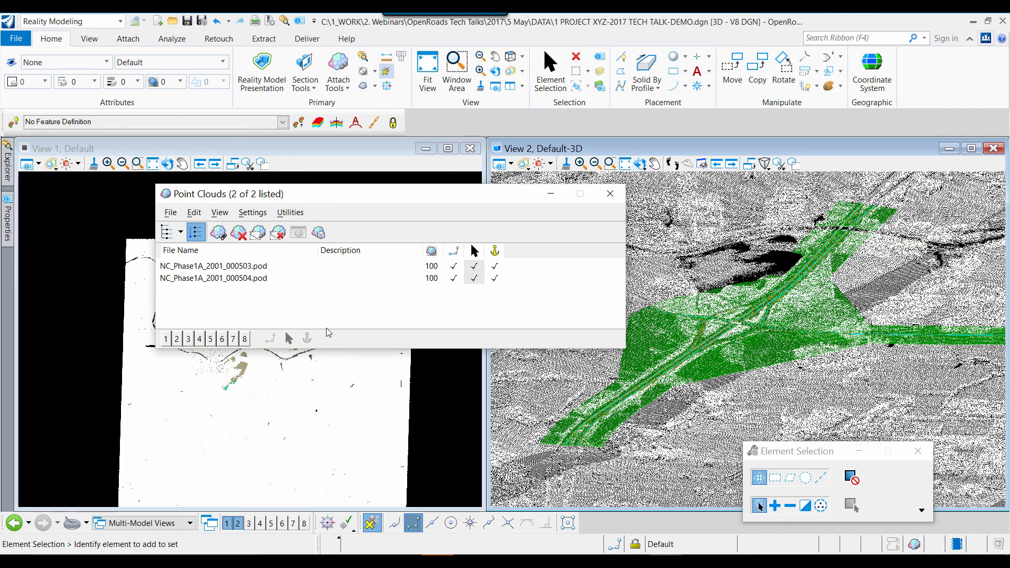
pyautogui.click(221, 266)
pyautogui.keyDown('shift'); pyautogui.click(269, 278); pyautogui.keyUp('shift')
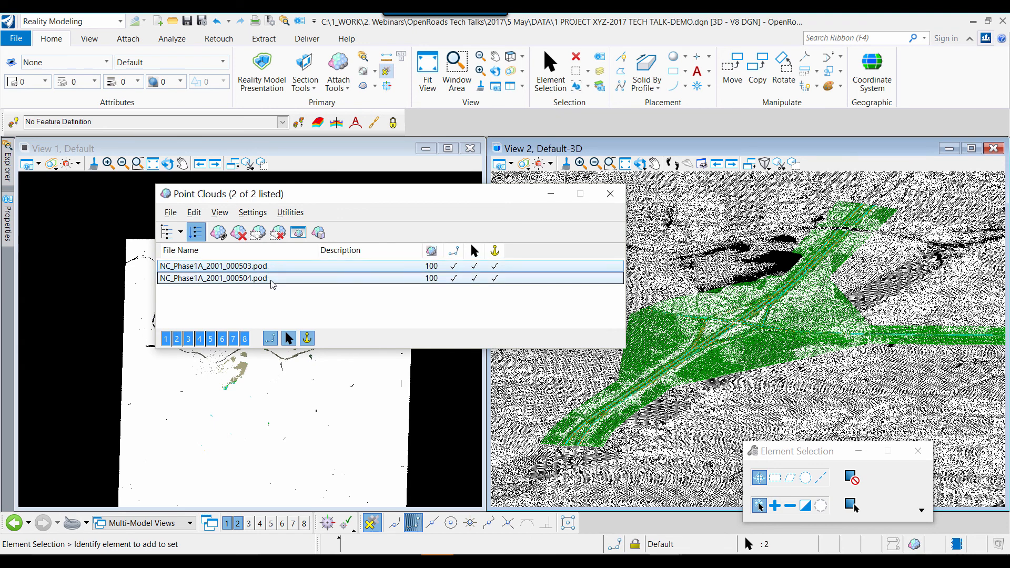
pyautogui.click(166, 339)
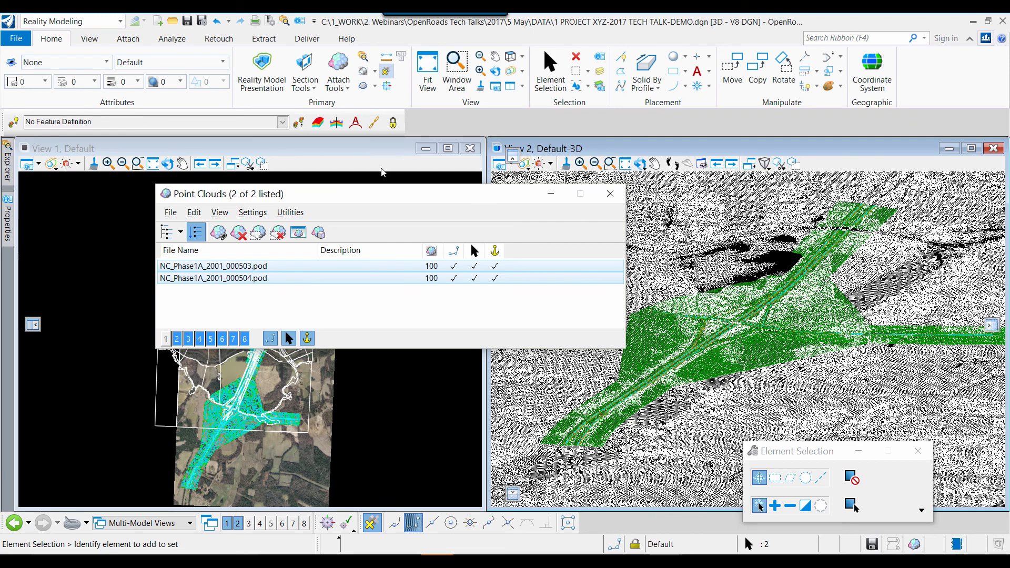
# Move the Point Clouds dialog clear of View 2 and examine the point clouds against the terrain triangles around the interchange
pyautogui.moveTo(500, 196); pyautogui.dragTo(360, 160)
pyautogui.scroll(5, 724, 360)
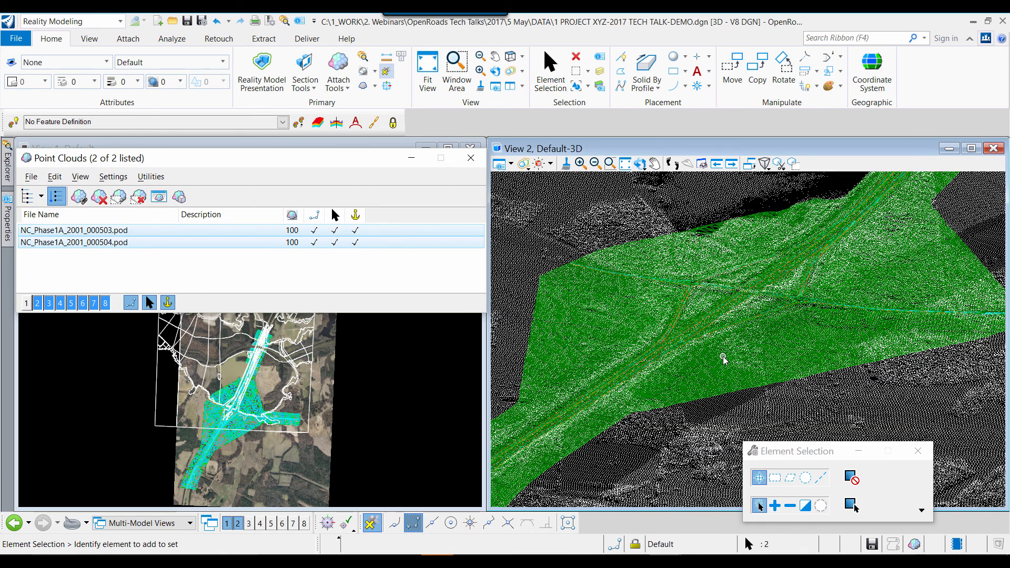
pyautogui.click(640, 164)
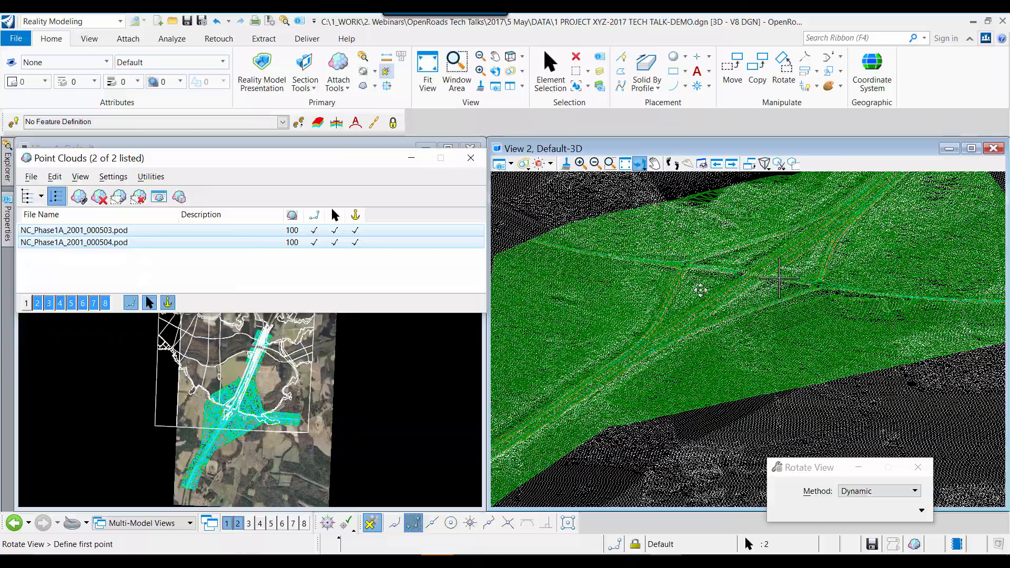
pyautogui.middleClick(727, 274)
pyautogui.click(625, 299)
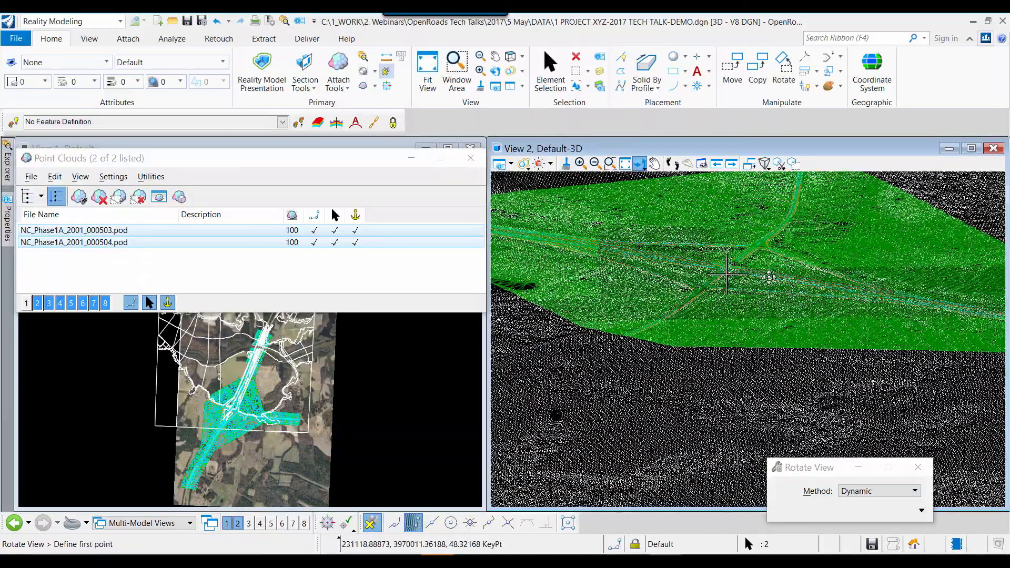
pyautogui.click(726, 258)
pyautogui.scroll(5, 729, 276)
pyautogui.scroll(2, 714, 270)
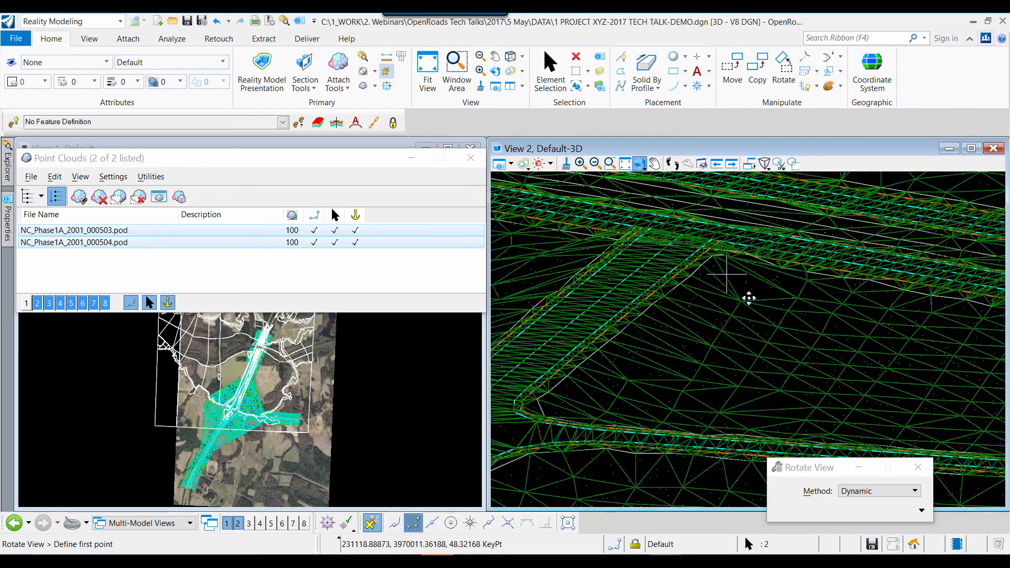
pyautogui.click(826, 309)
pyautogui.click(746, 339)
pyautogui.click(835, 339)
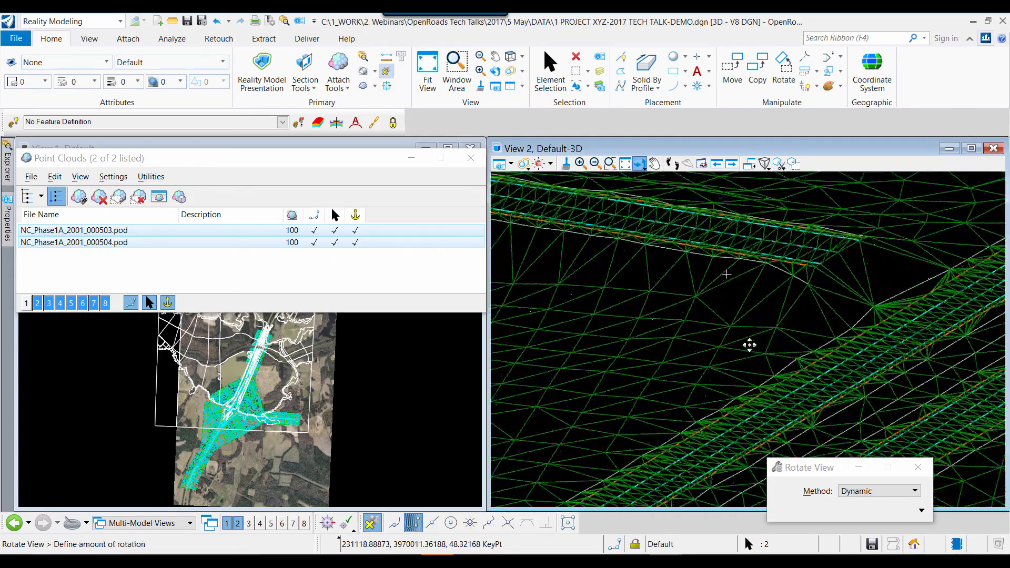
pyautogui.rightClick(708, 333)
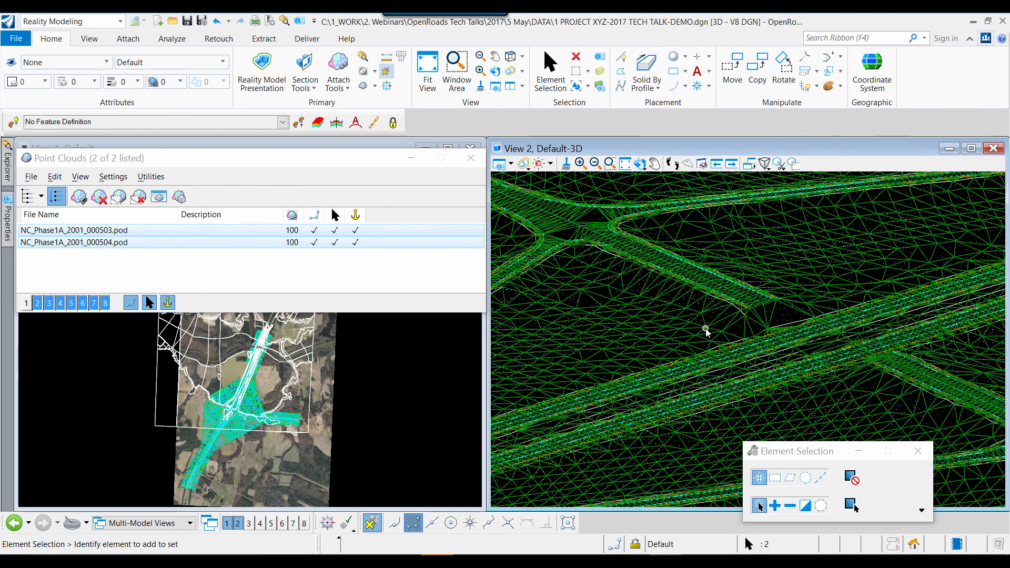
# Rotate View 2 dynamically to examine the terrain where the crossroad meets the highway from several directions
pyautogui.click(641, 165)
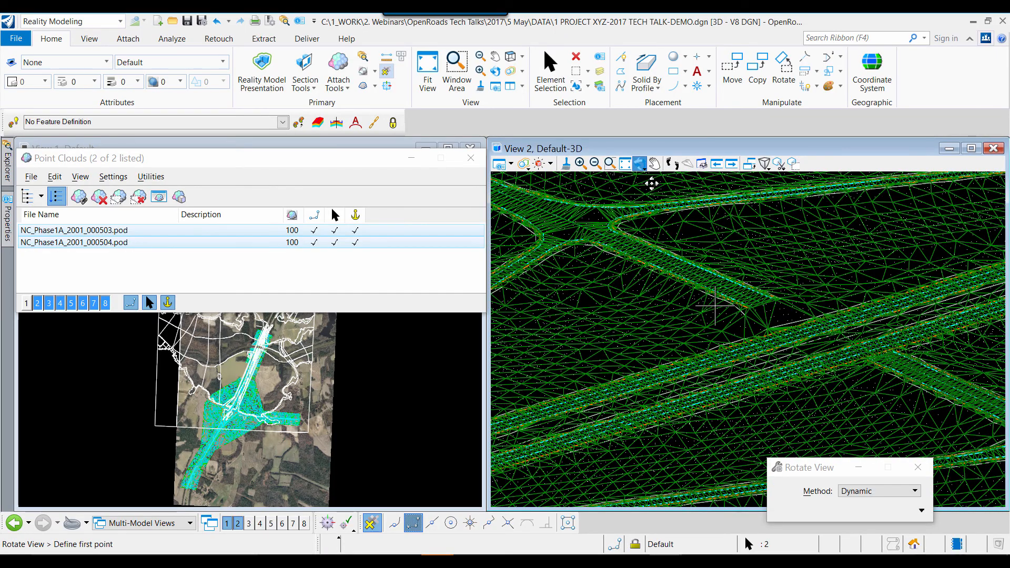
pyautogui.click(693, 287)
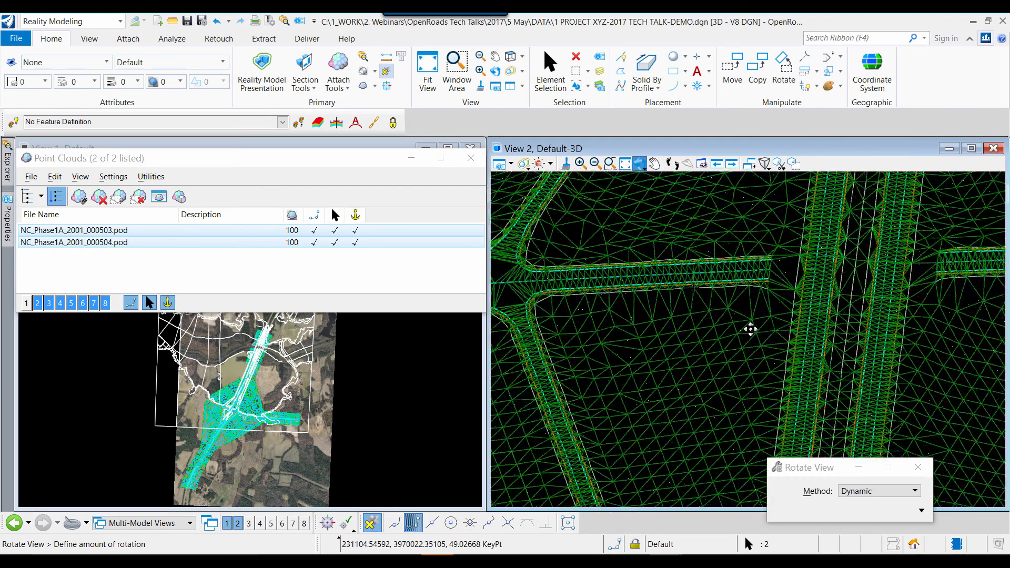
pyautogui.click(829, 290)
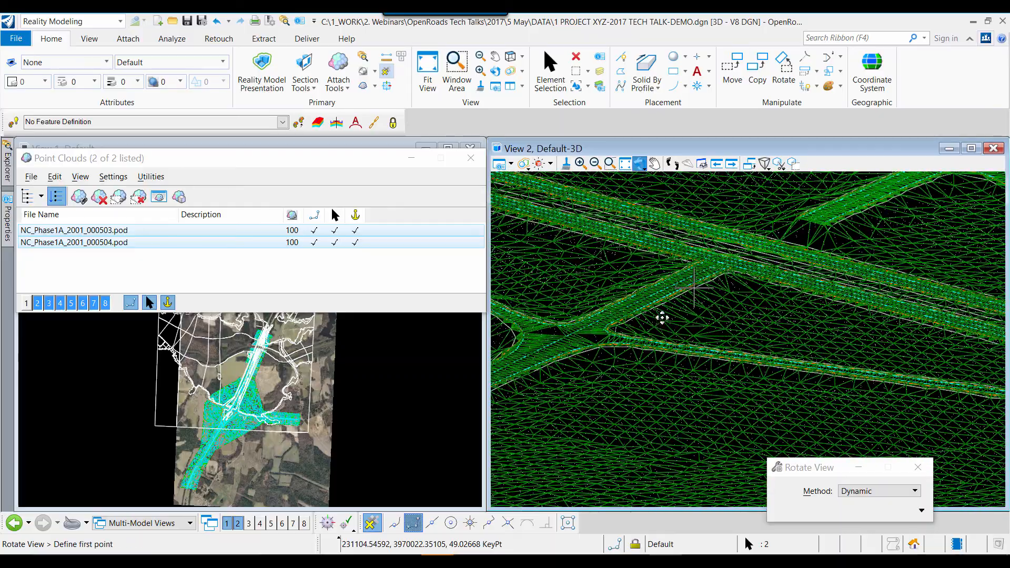
pyautogui.click(641, 303)
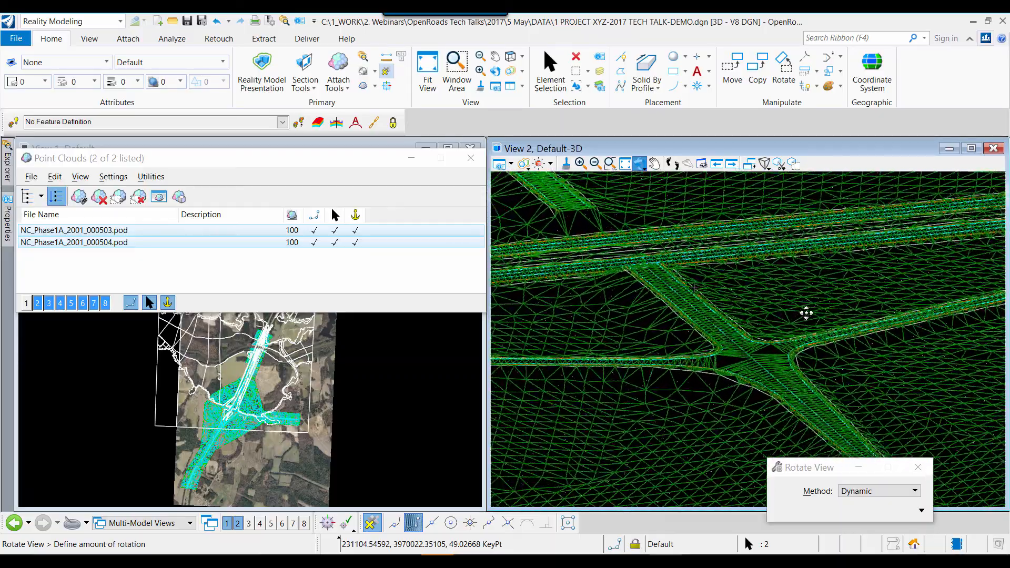
pyautogui.click(828, 310)
pyautogui.click(580, 303)
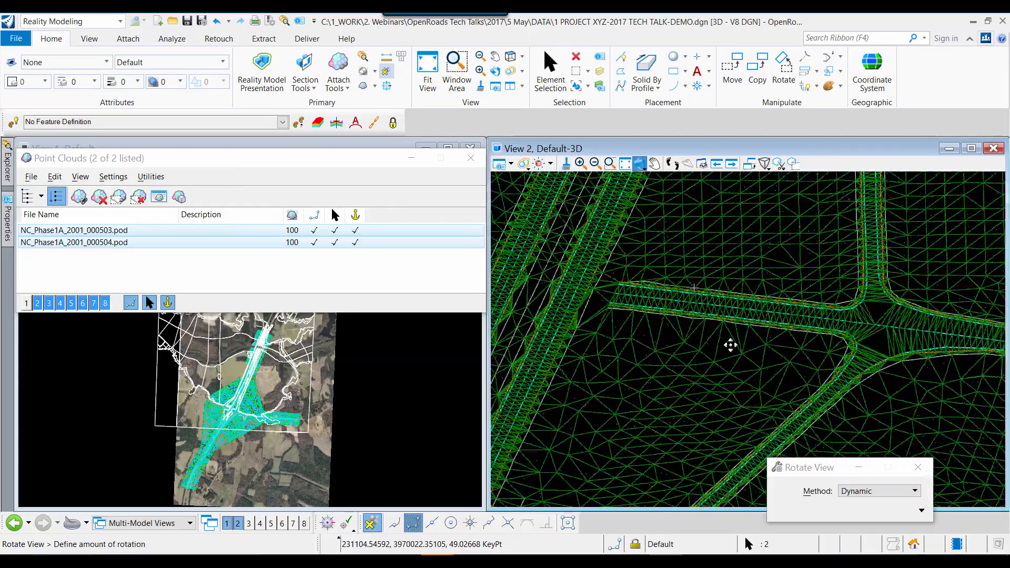
pyautogui.click(860, 294)
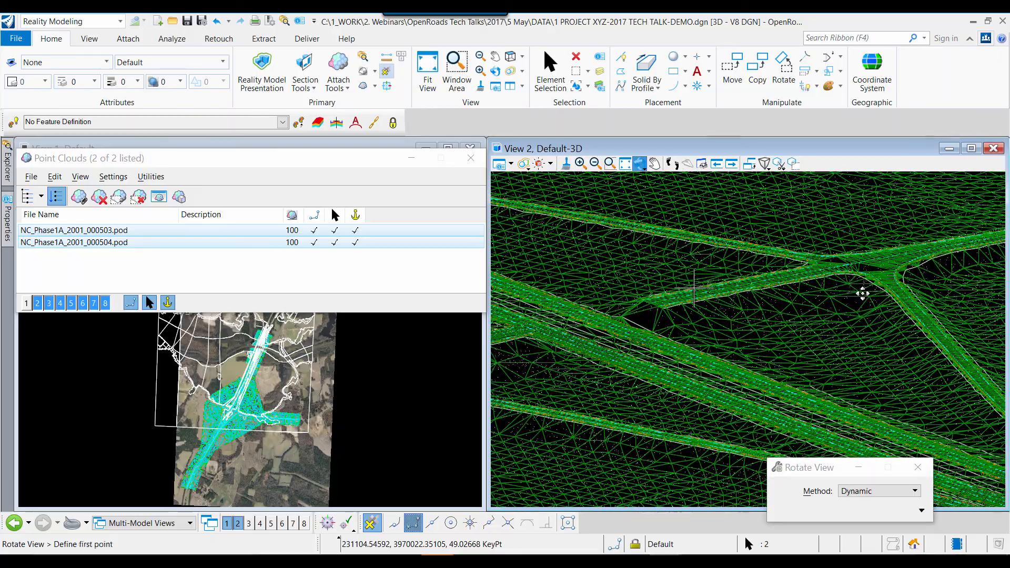
pyautogui.rightClick(846, 307)
# Examine the terrain and breaklines along the side road and back at the highway crossing in View 2 from several angles
pyautogui.scroll(-2, 784, 317)
pyautogui.scroll(5, 640, 363)
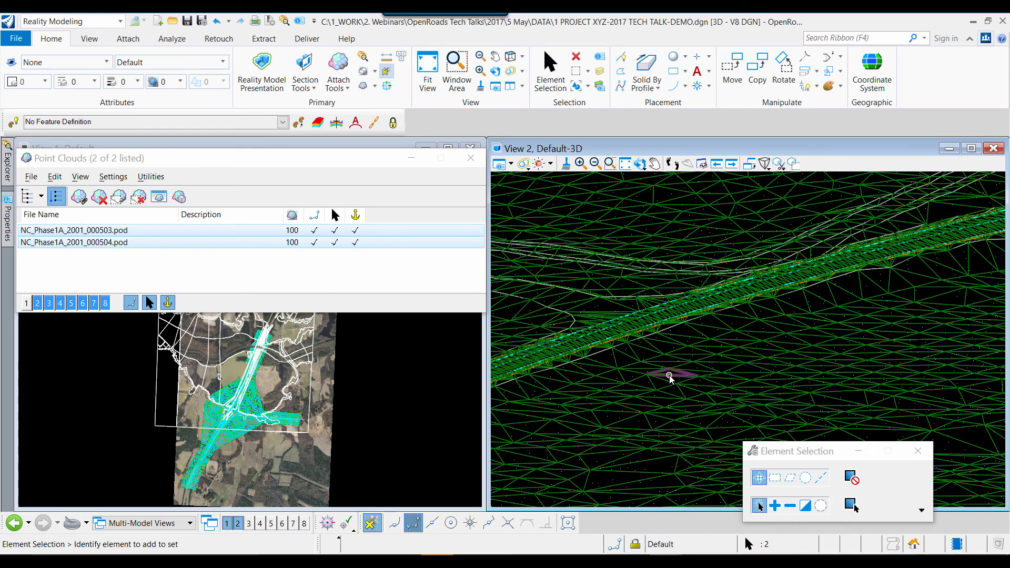
pyautogui.scroll(-5, 669, 378)
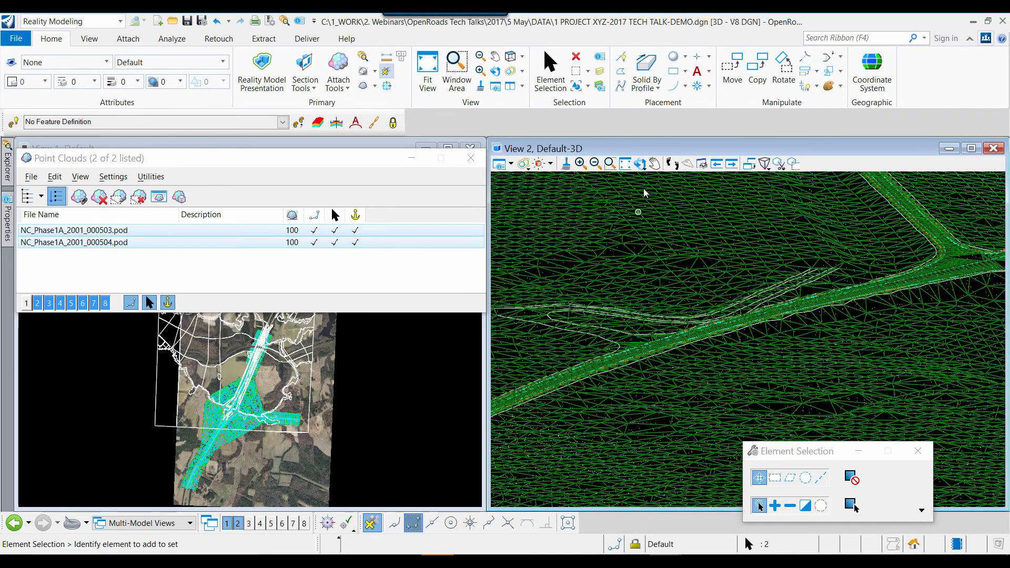
pyautogui.click(640, 164)
pyautogui.click(663, 332)
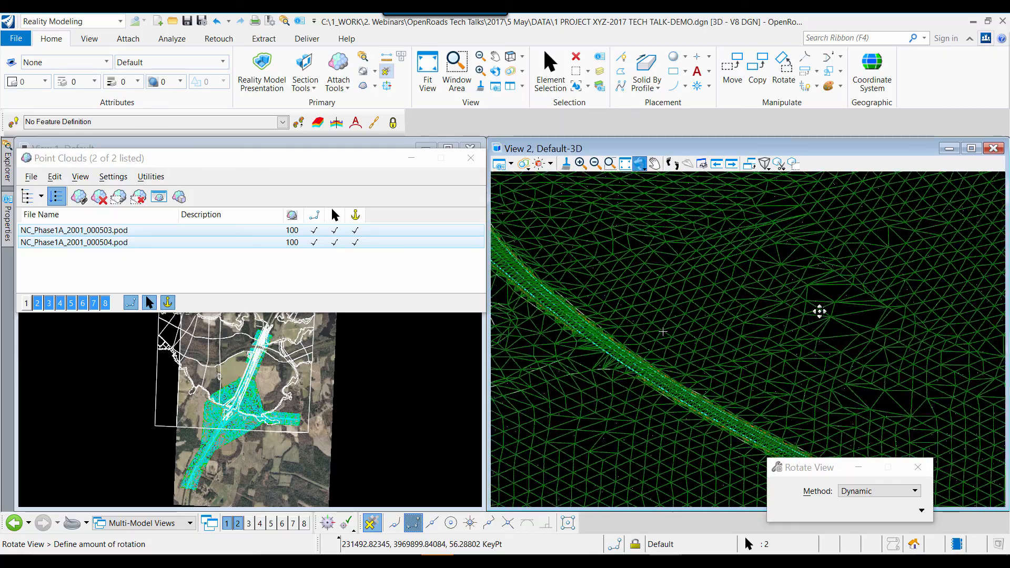
pyautogui.click(708, 343)
pyautogui.click(670, 341)
pyautogui.click(736, 326)
pyautogui.rightClick(735, 325)
pyautogui.scroll(-3, 727, 334)
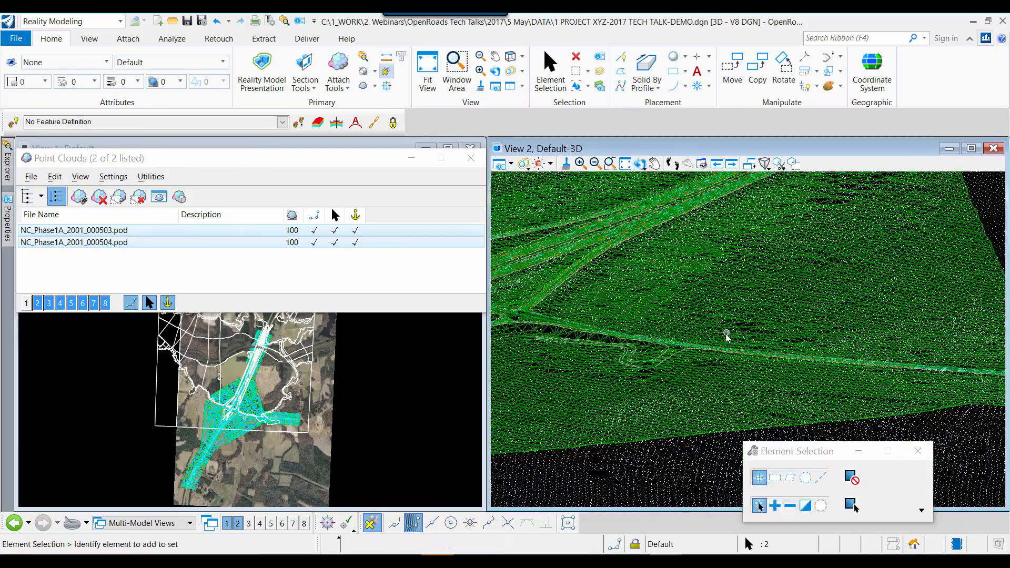
pyautogui.moveTo(652, 342); pyautogui.dragTo(579, 300, button='middle')
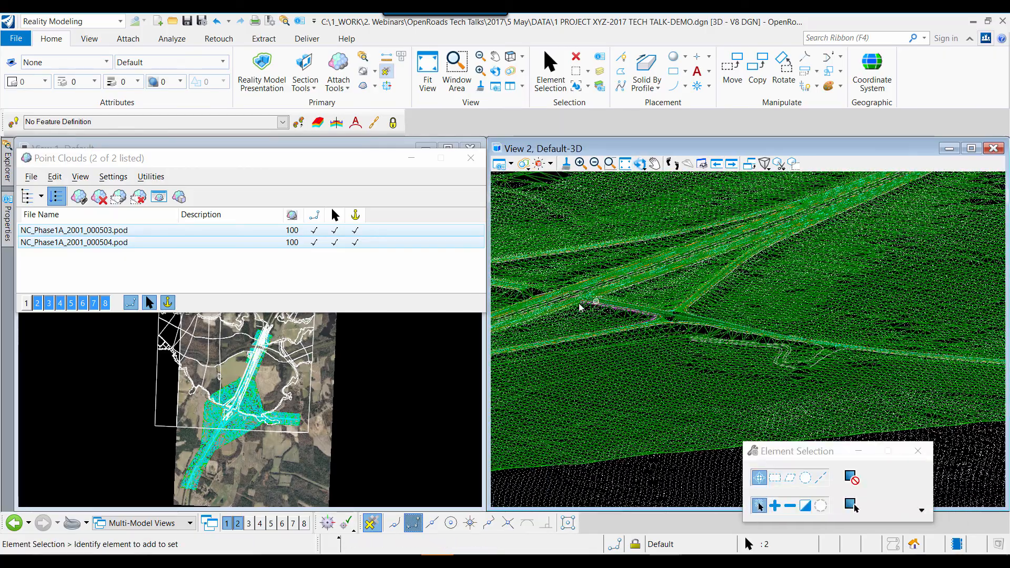
pyautogui.scroll(3, 781, 333)
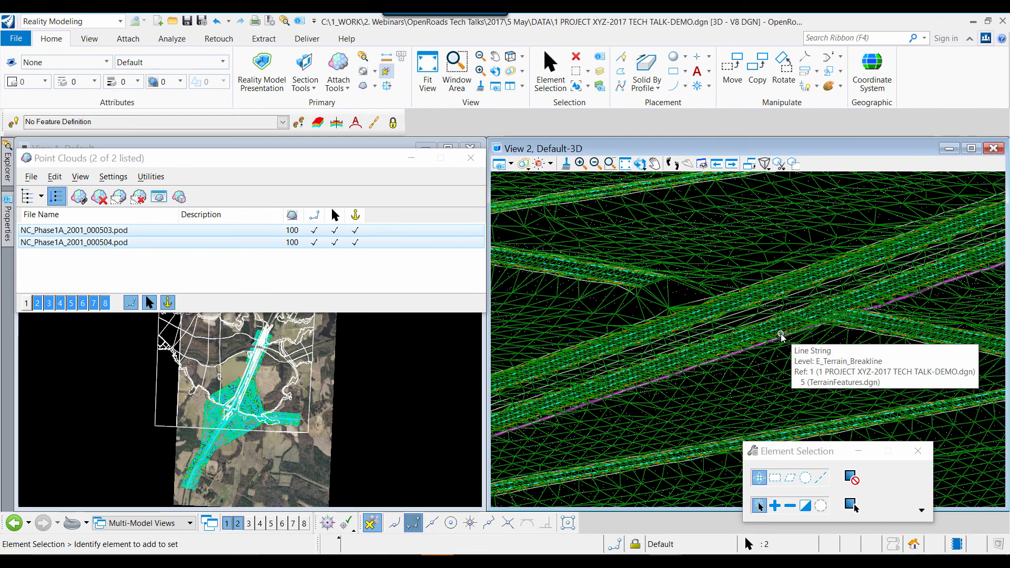
pyautogui.scroll(-3, 631, 326)
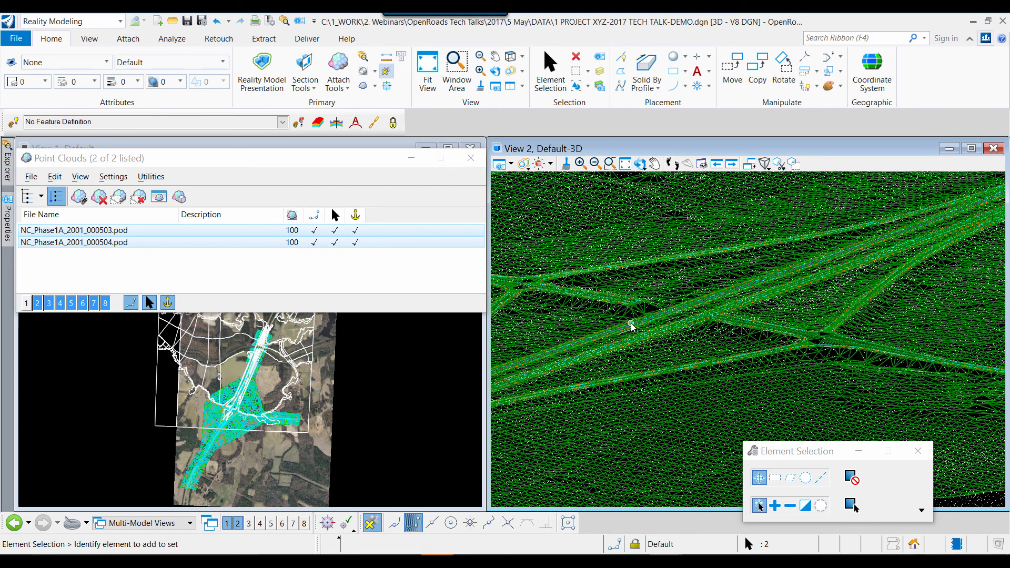
# Examine how the point clouds extend beyond the terrain model's edges around the interchange in View 2
pyautogui.scroll(-2, 632, 327)
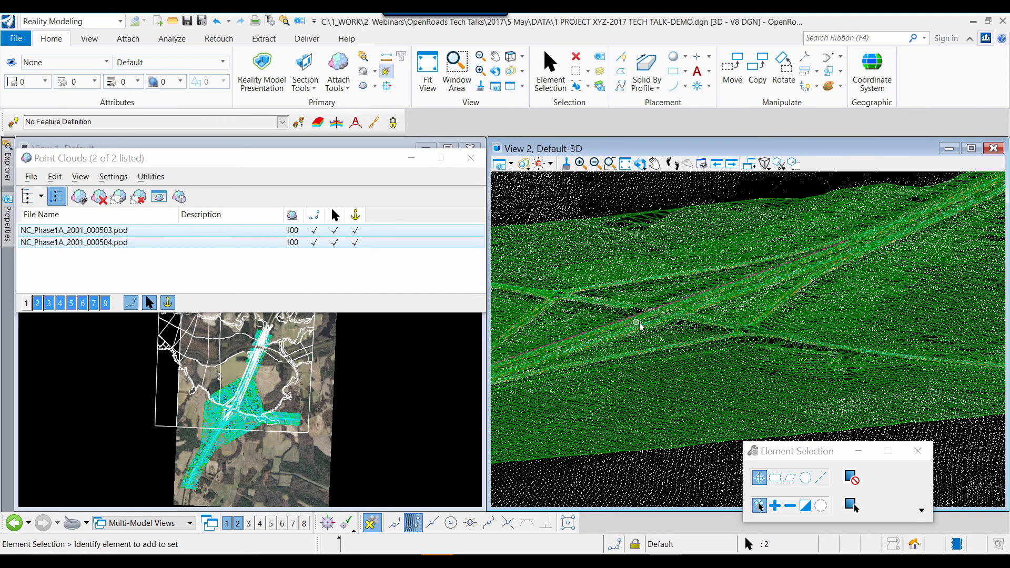
pyautogui.scroll(-2, 640, 330)
pyautogui.moveTo(639, 330); pyautogui.dragTo(703, 336, button='middle')
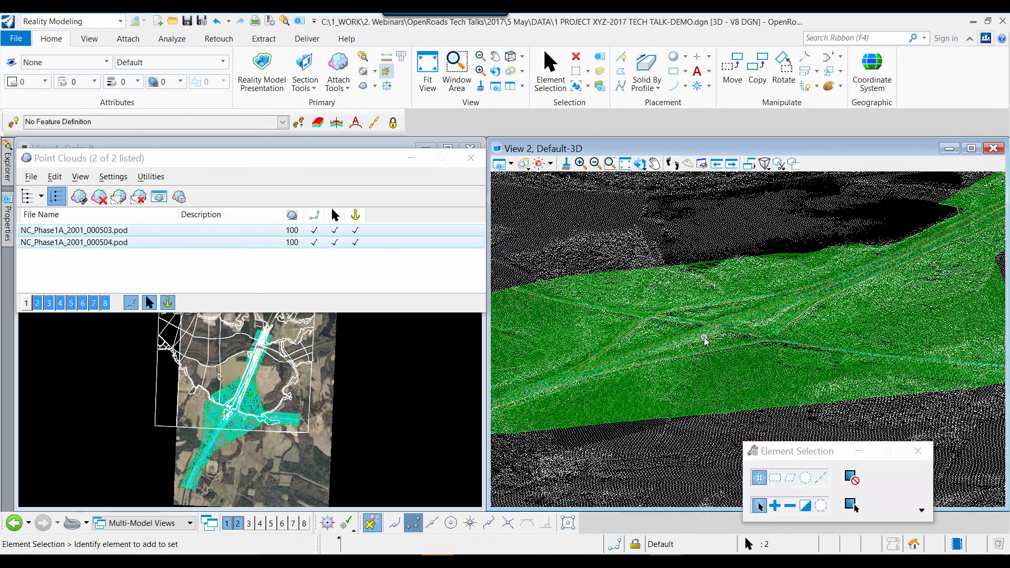
pyautogui.moveTo(314, 164); pyautogui.dragTo(329, 149)
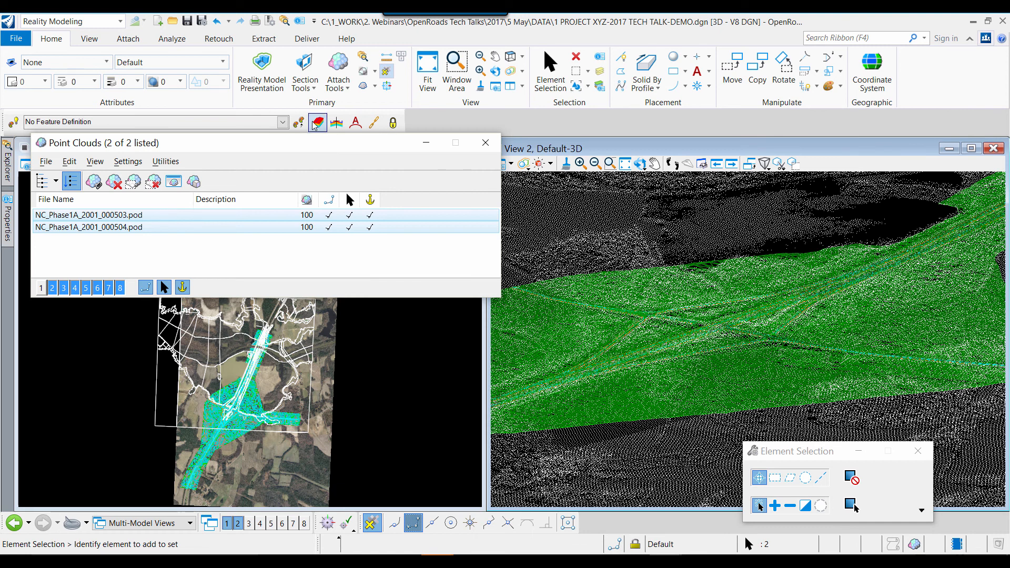
pyautogui.moveTo(310, 148); pyautogui.dragTo(337, 152)
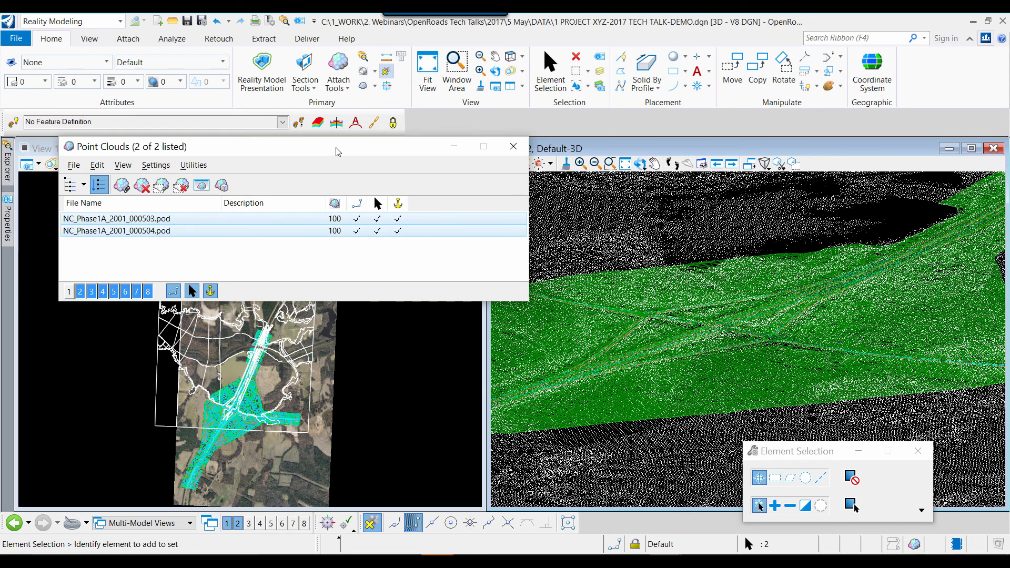
pyautogui.moveTo(338, 152); pyautogui.dragTo(338, 160)
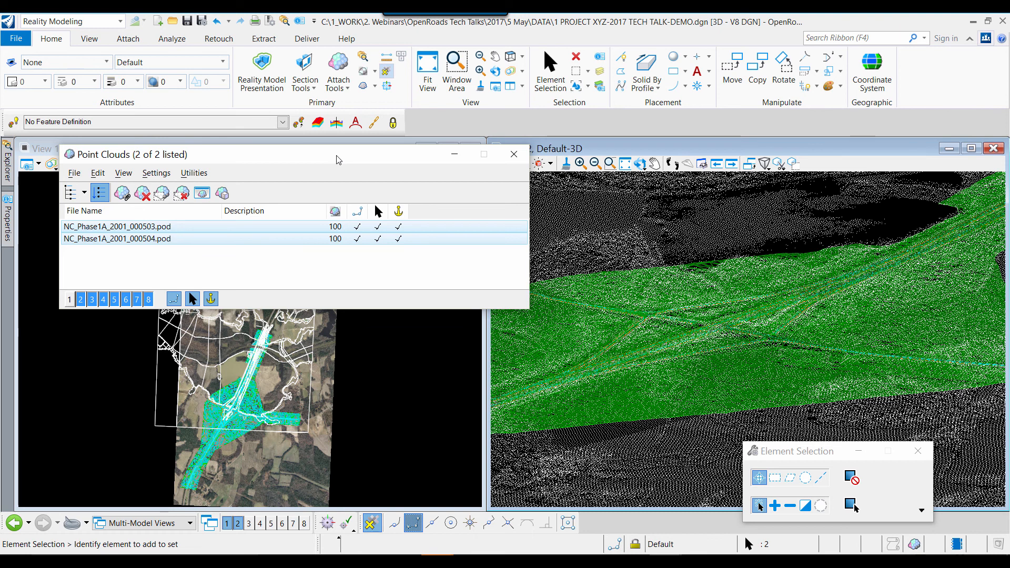
pyautogui.moveTo(338, 160); pyautogui.dragTo(325, 151)
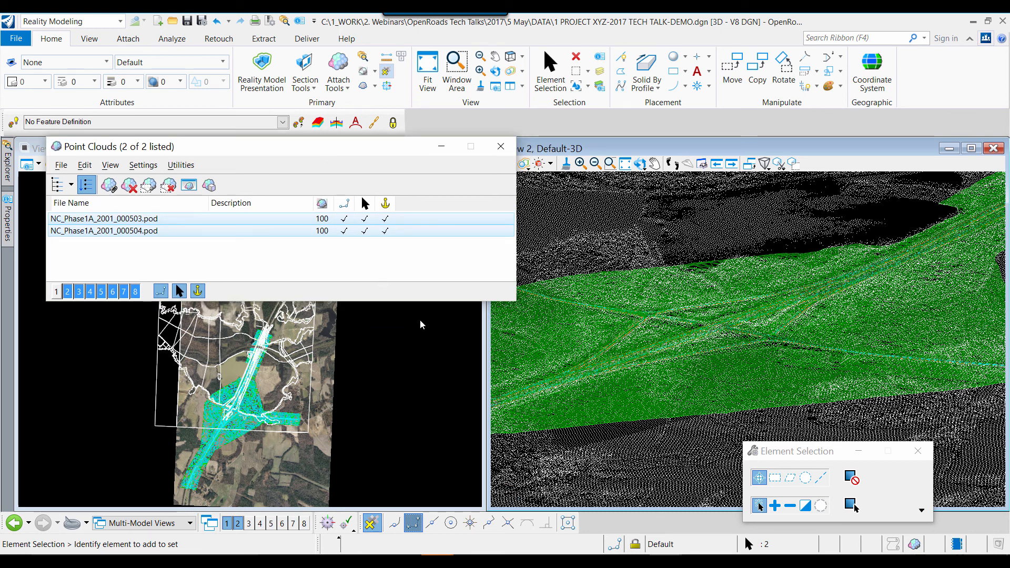
pyautogui.scroll(2, 646, 372)
pyautogui.scroll(-2, 631, 376)
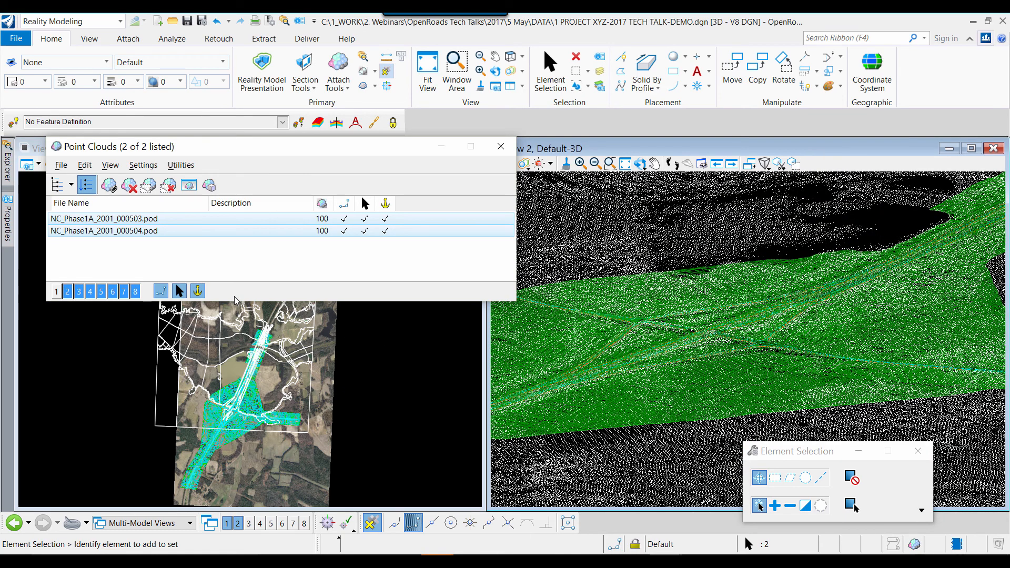
# Open Reality Model Presentation and apply the Elevation presentation style to the point clouds in View 2
pyautogui.click(262, 67)
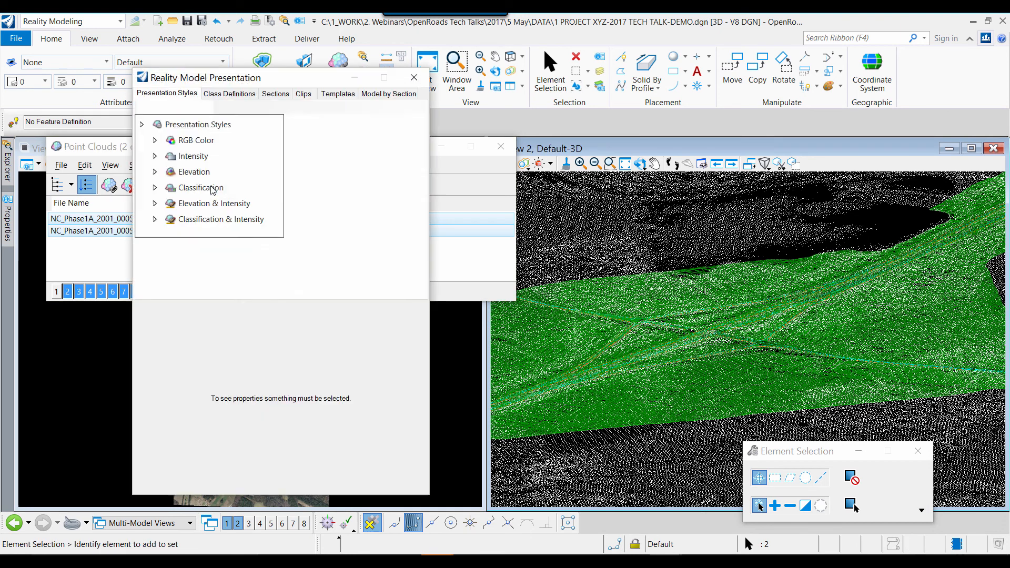
pyautogui.moveTo(234, 78); pyautogui.dragTo(239, 76)
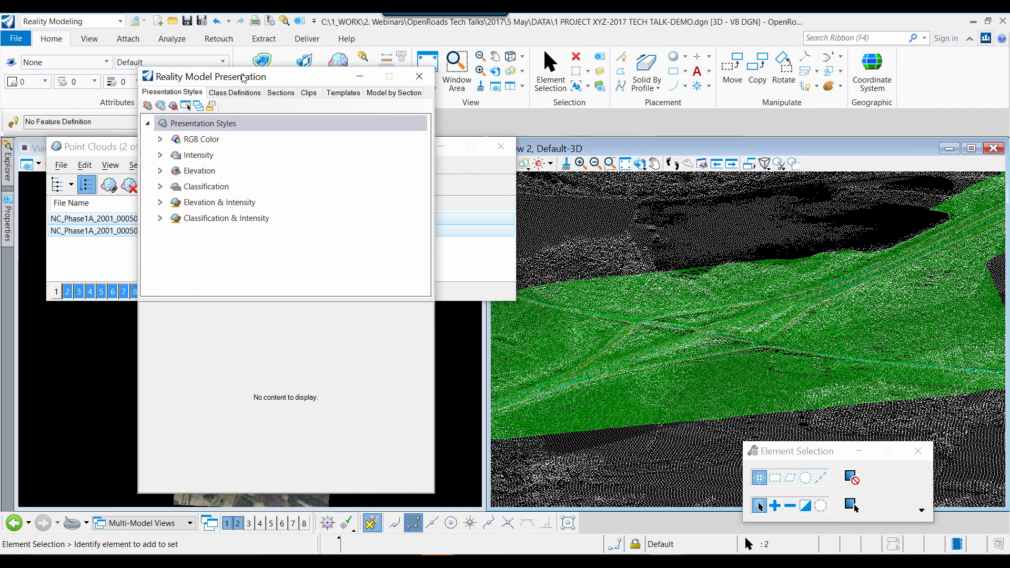
pyautogui.click(199, 172)
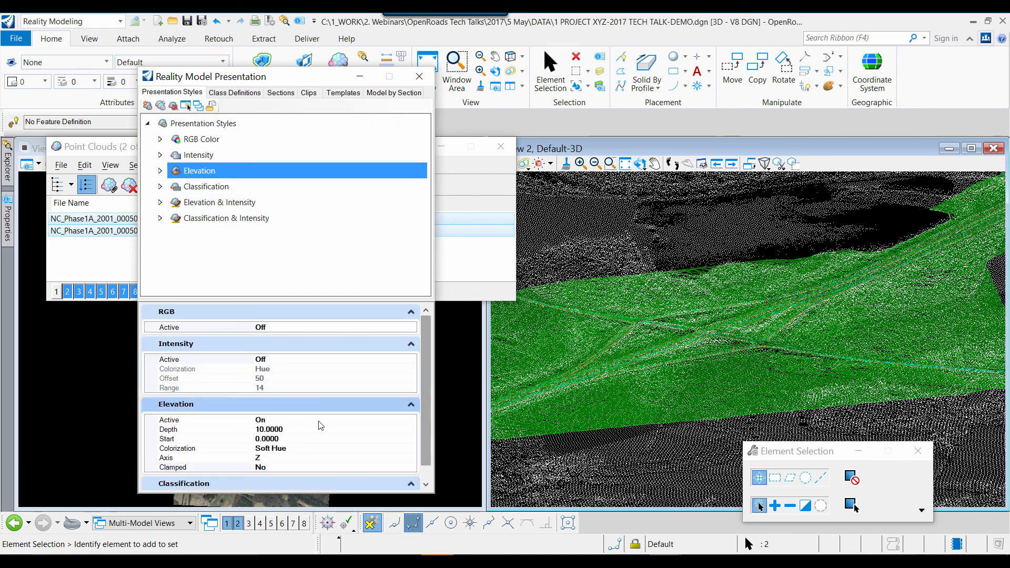
pyautogui.scroll(-2, 698, 365)
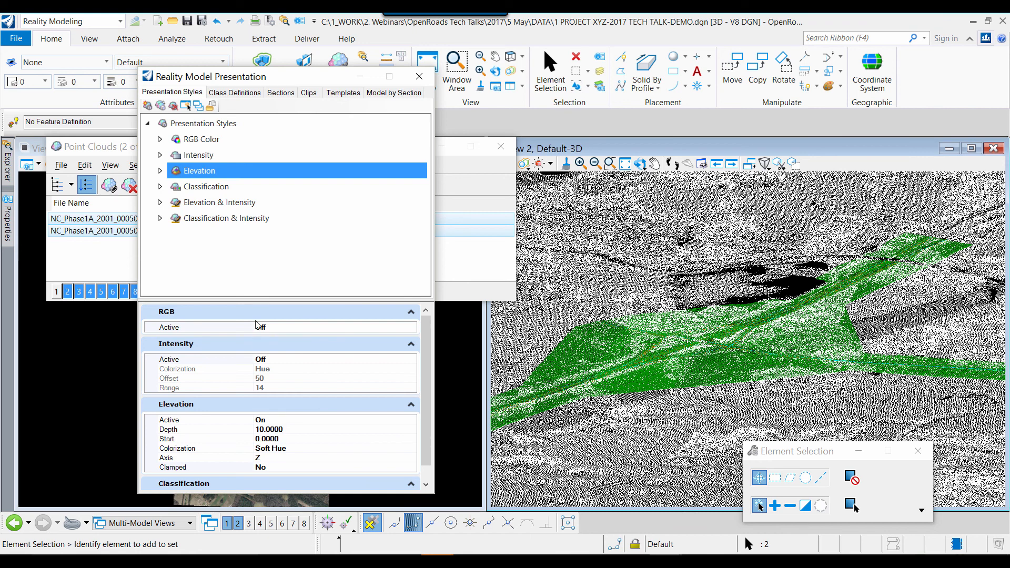
pyautogui.rightClick(219, 172)
pyautogui.click(262, 217)
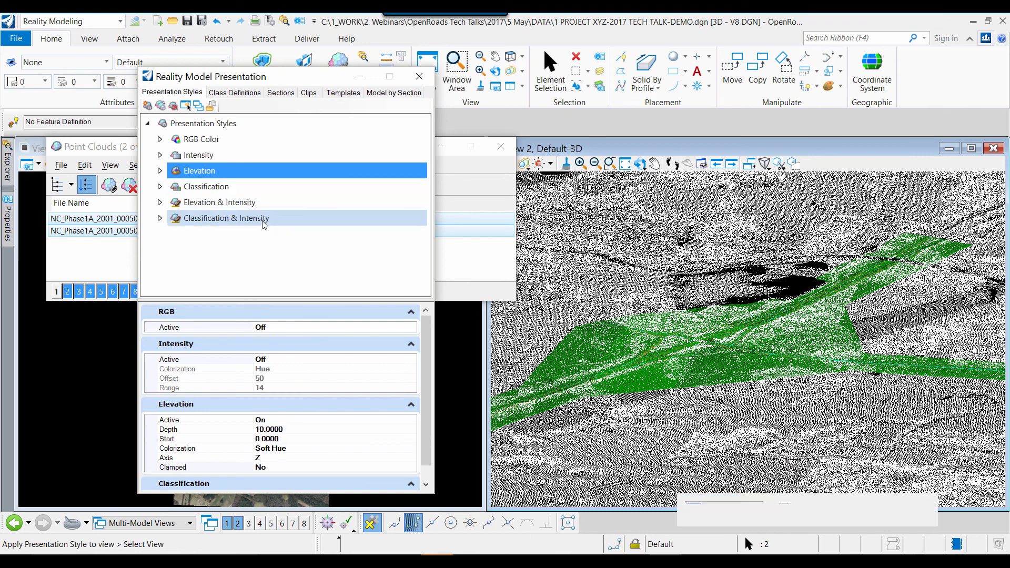
pyautogui.click(683, 361)
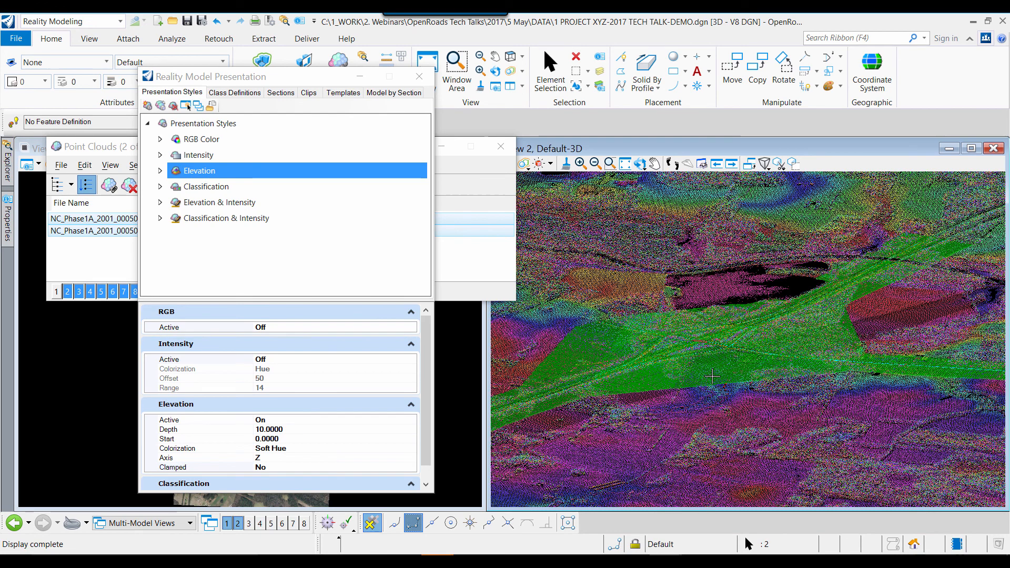
# Set the Elevation presentation style's depth to 5
pyautogui.scroll(-2, 713, 375)
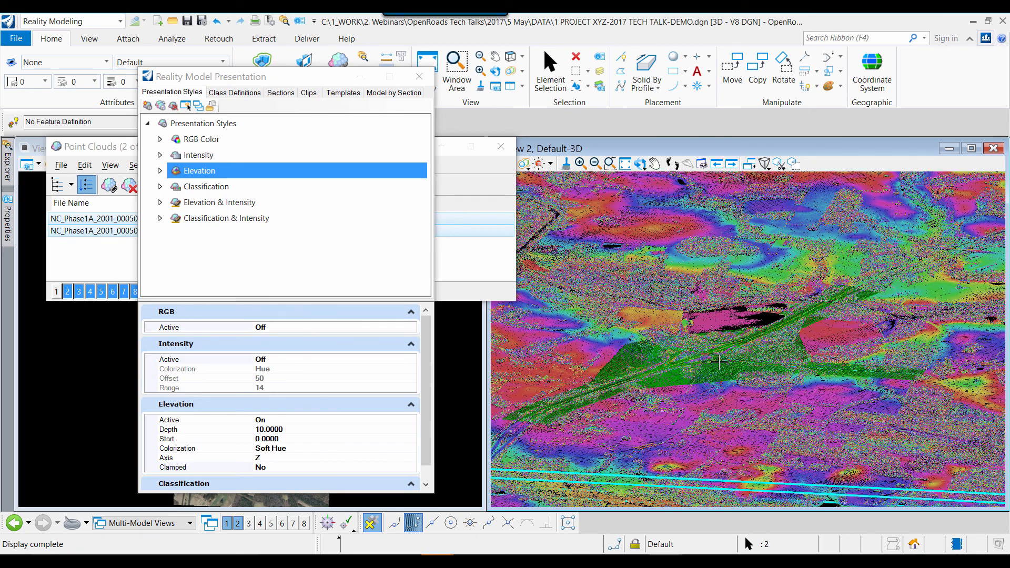
pyautogui.scroll(-3, 717, 360)
pyautogui.scroll(4, 590, 429)
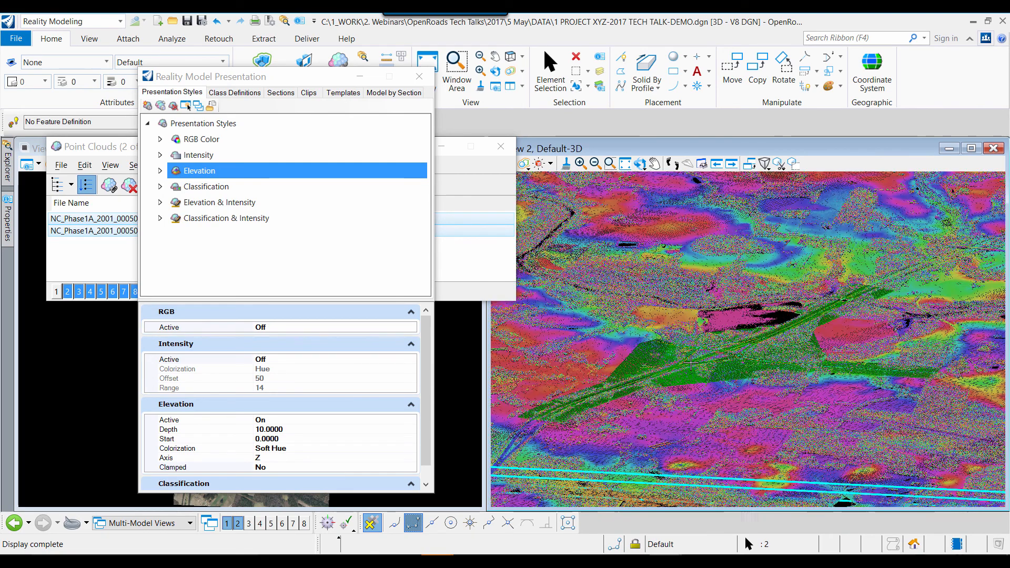
pyautogui.click(283, 430)
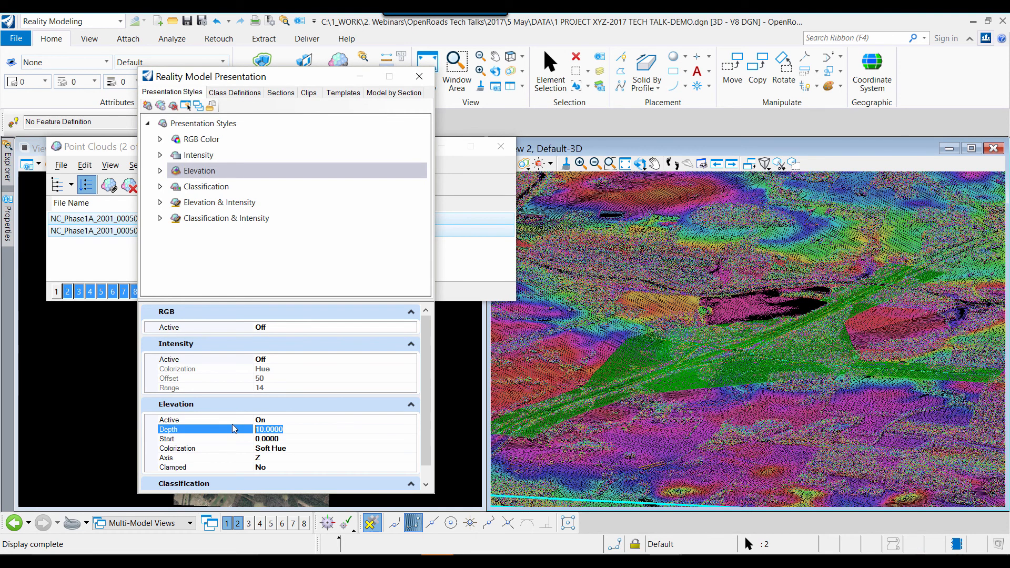
pyautogui.write('5')
pyautogui.press('Tab')
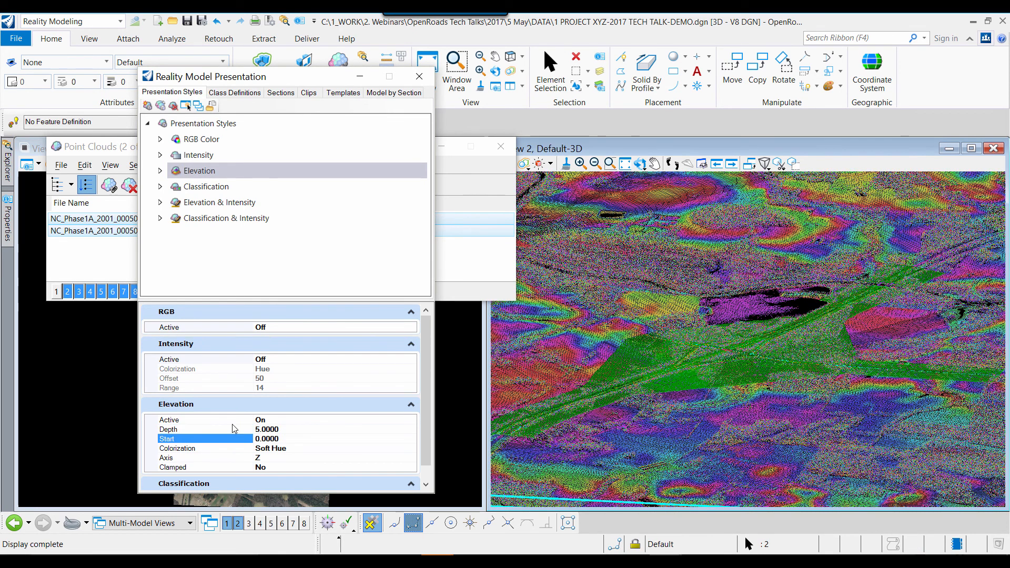
# Set the Elevation style's colorization to Blue / Red and close the Reality Model Presentation dialog
pyautogui.press('Tab')
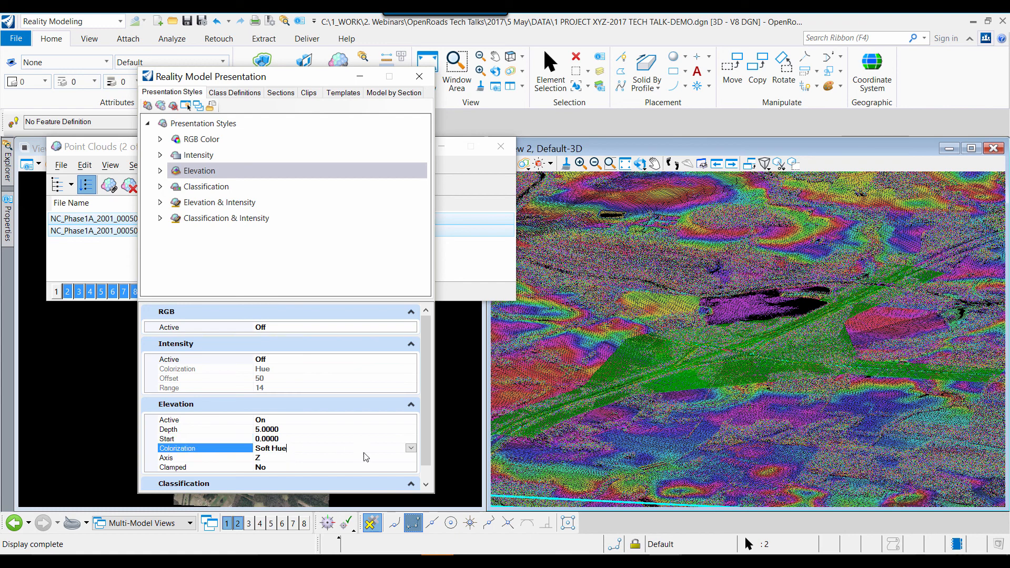
pyautogui.click(411, 448)
pyautogui.click(284, 514)
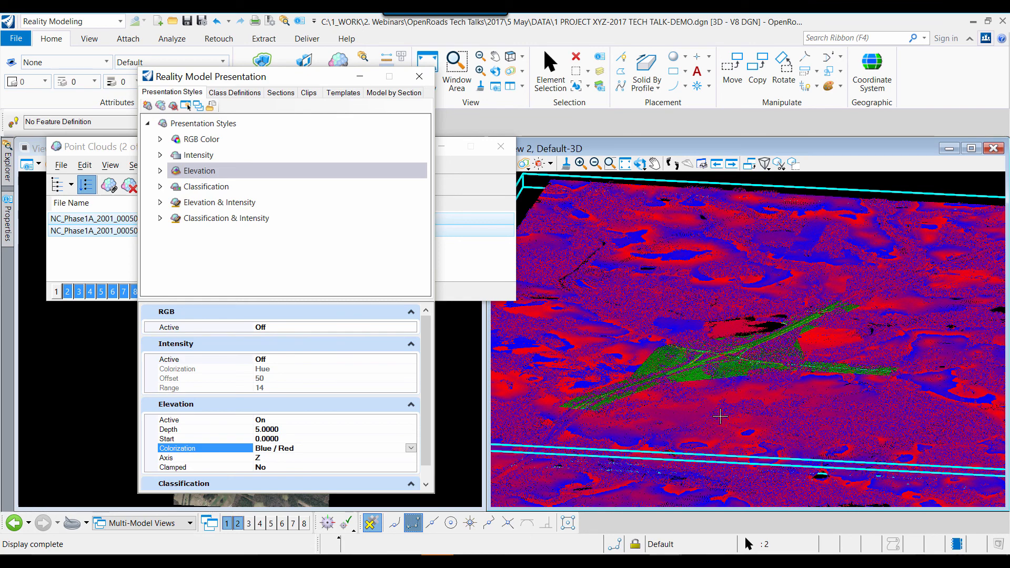
pyautogui.scroll(2, 710, 398)
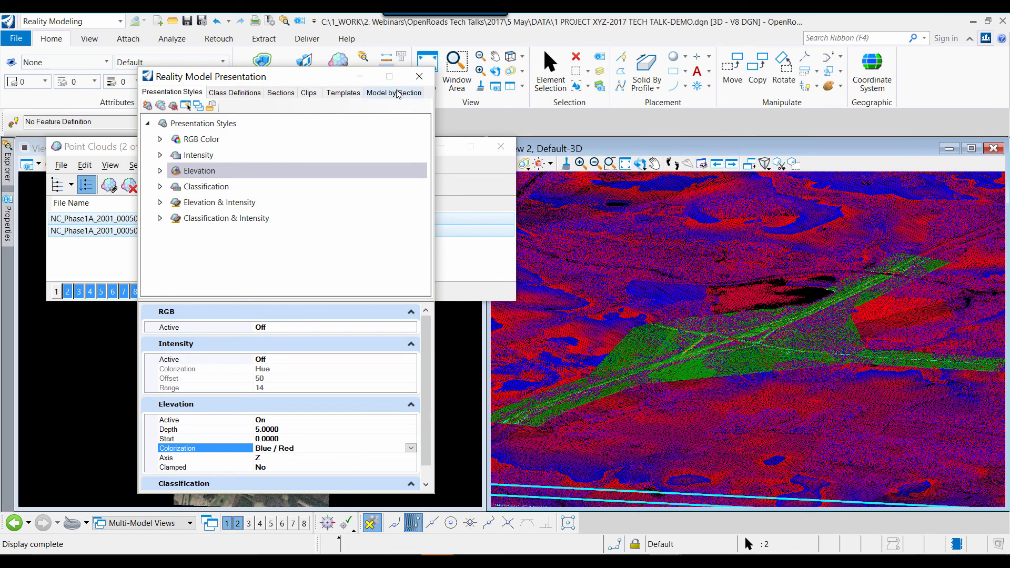
pyautogui.click(420, 76)
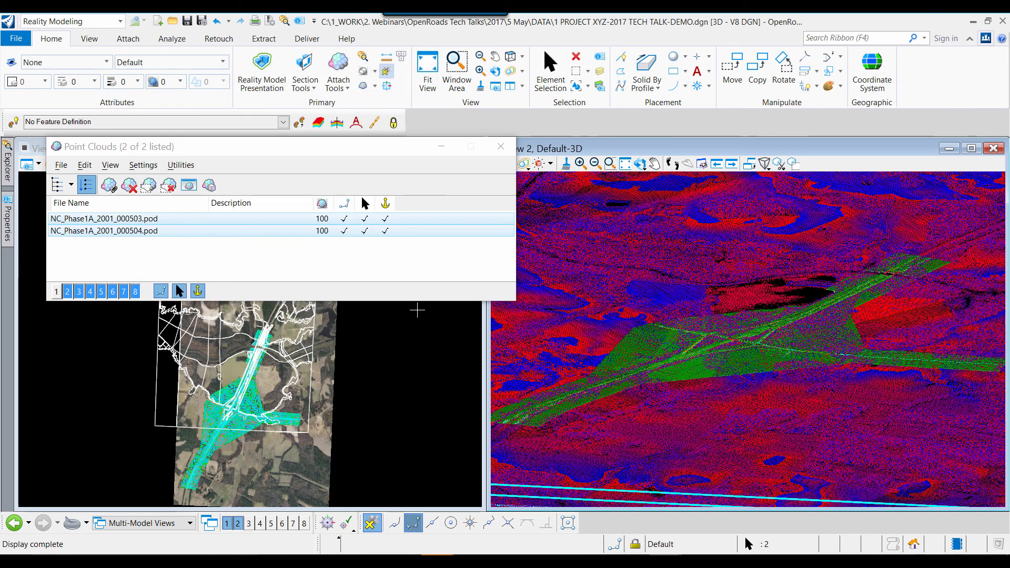
# Close the Point Clouds dialog to uncover both views
pyautogui.scroll(2, 694, 359)
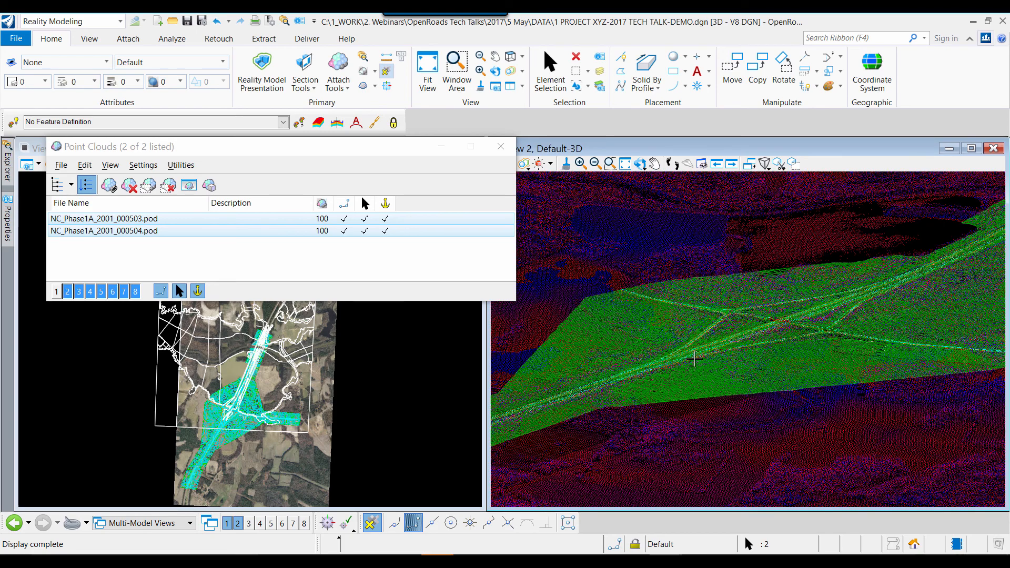
pyautogui.scroll(2, 694, 359)
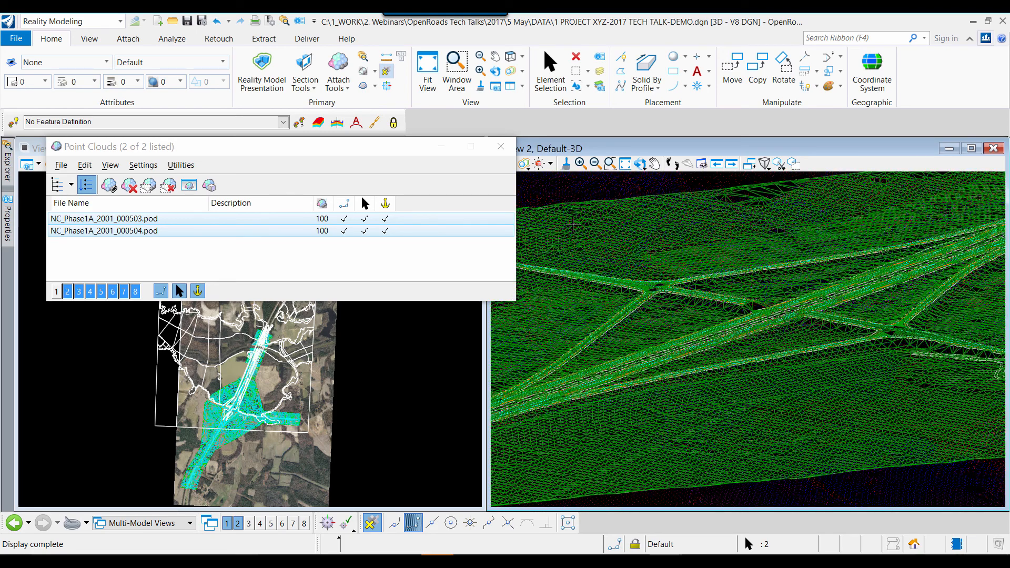
pyautogui.click(501, 146)
# Rotate View 2 dynamically to examine the interchange terrain against the elevation-coloured point clouds from another direction
pyautogui.click(640, 164)
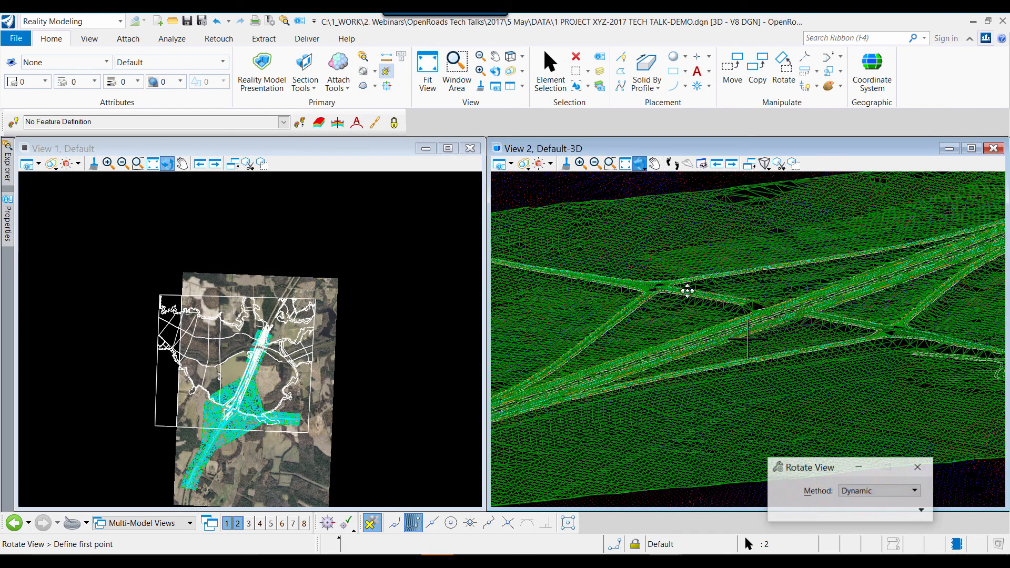
pyautogui.middleClick(687, 293)
pyautogui.click(654, 337)
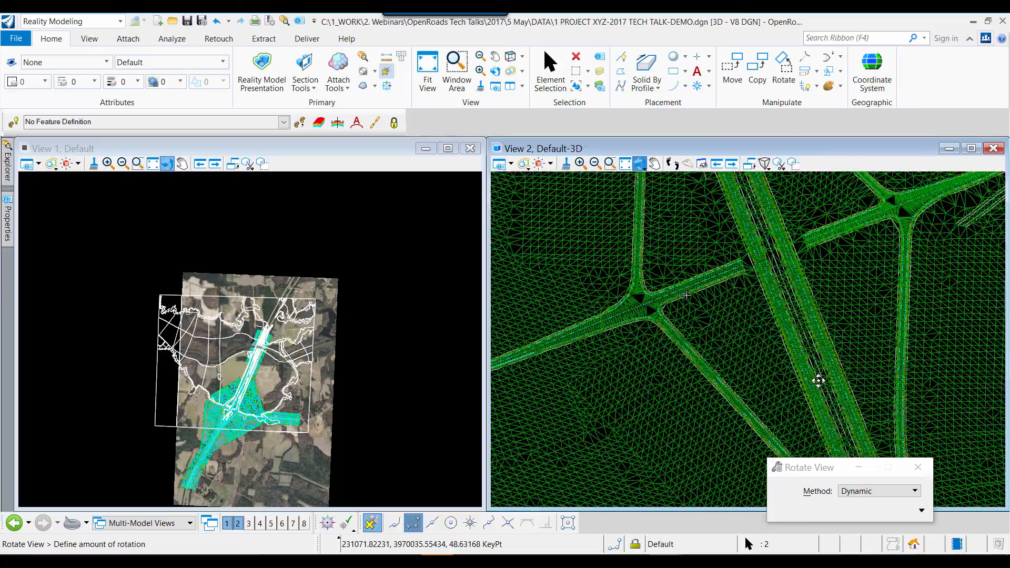
pyautogui.click(835, 356)
pyautogui.rightClick(745, 329)
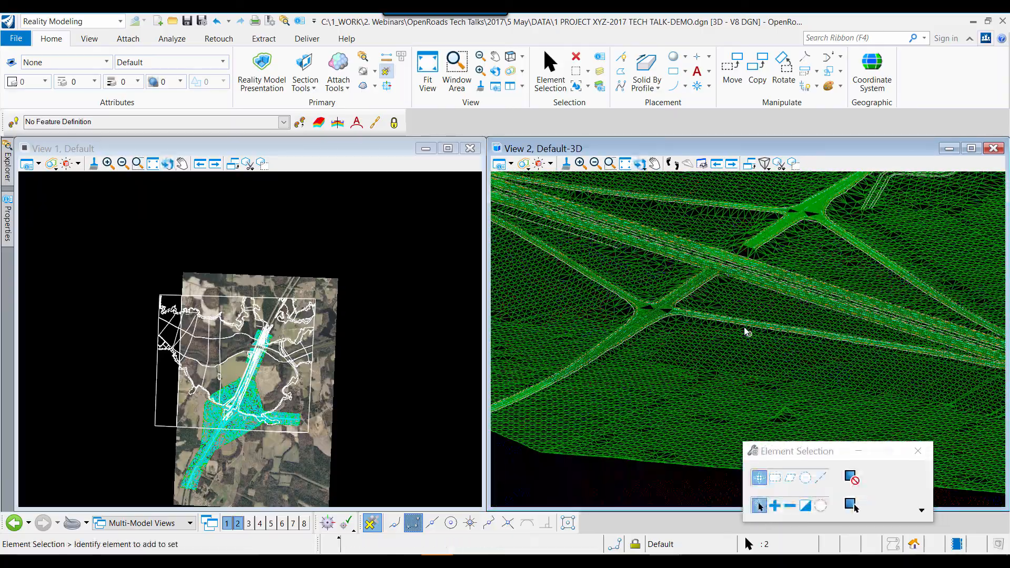
pyautogui.moveTo(746, 332)
pyautogui.mouseDown(button='middle')
pyautogui.moveTo(728, 341)
pyautogui.moveTo(724, 376)
pyautogui.mouseUp(button='middle')
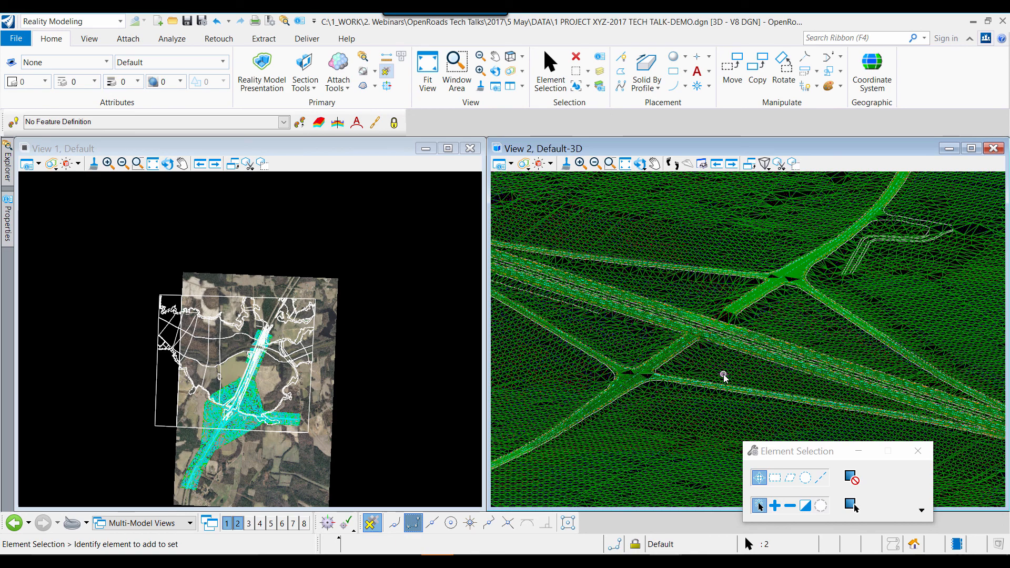
pyautogui.scroll(-3, 728, 372)
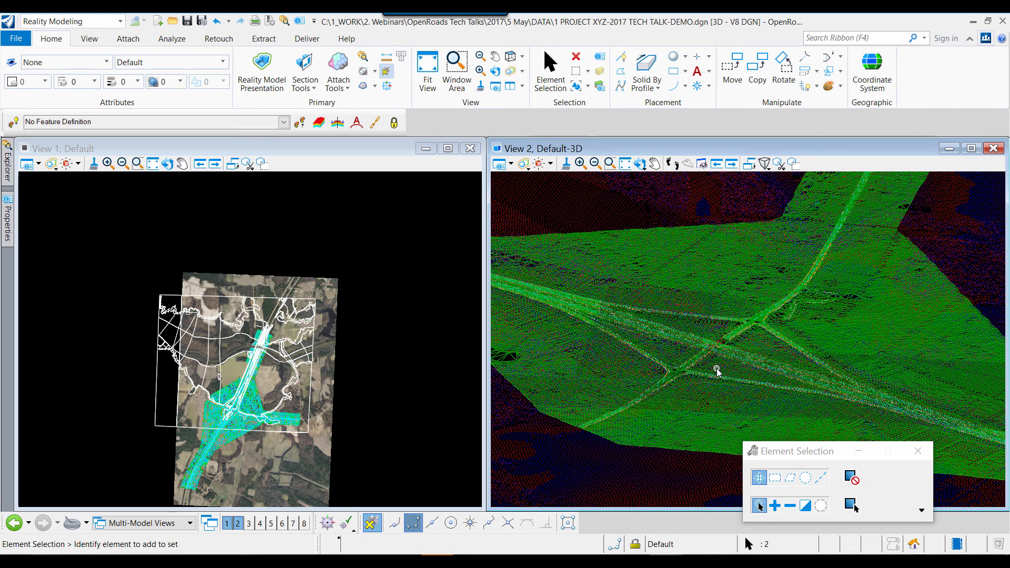
pyautogui.moveTo(718, 371)
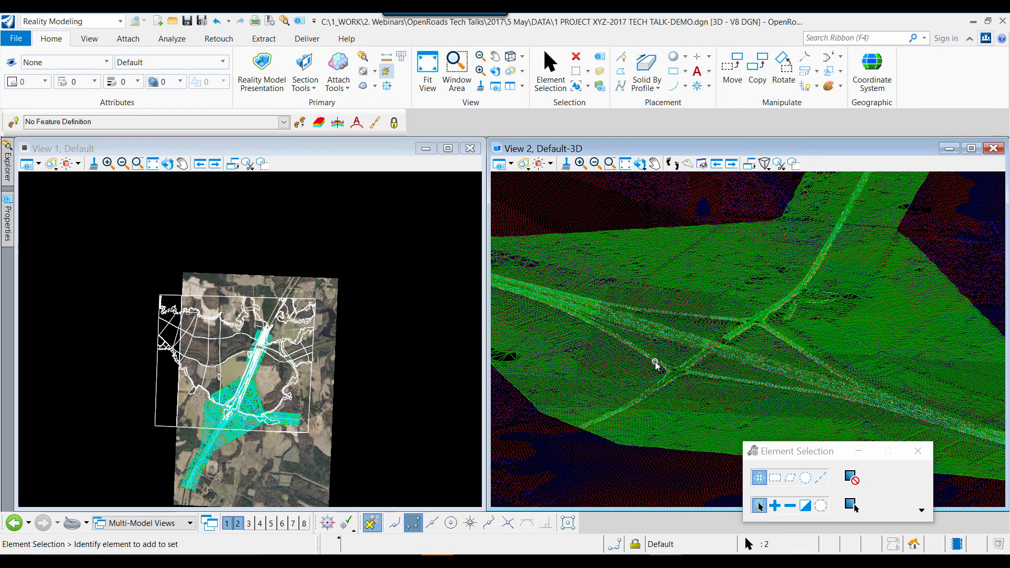
pyautogui.moveTo(656, 364)
# Start attaching another reference to the 2D model and browse to the Rapidly Model Design Intent folder
pyautogui.press('Escape')
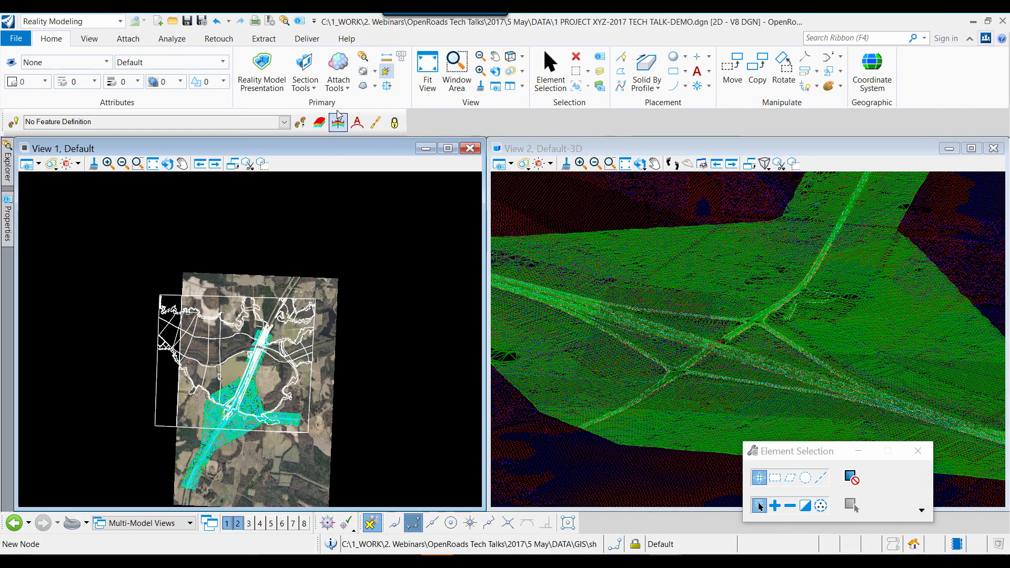
pyautogui.click(347, 90)
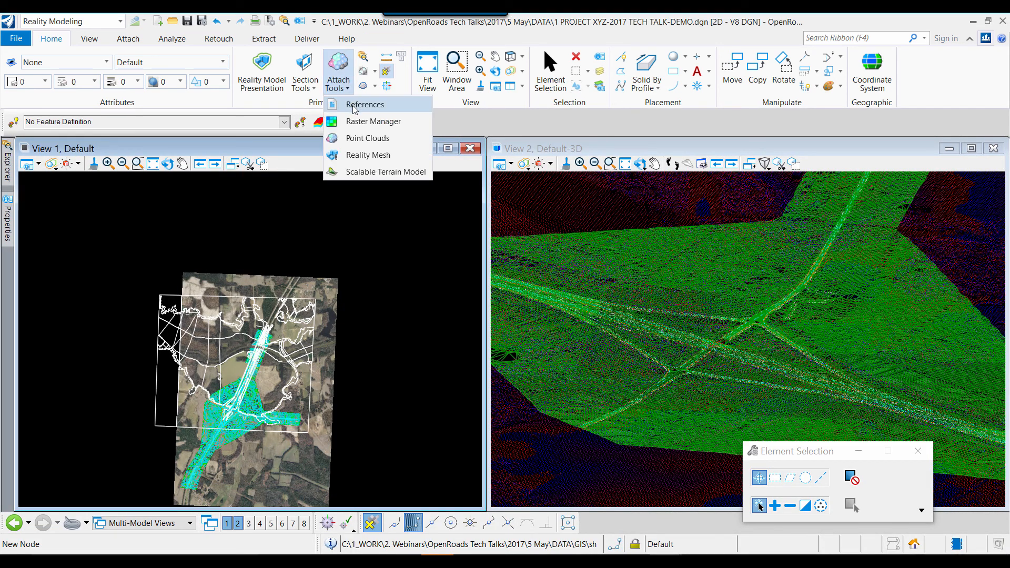
pyautogui.click(353, 105)
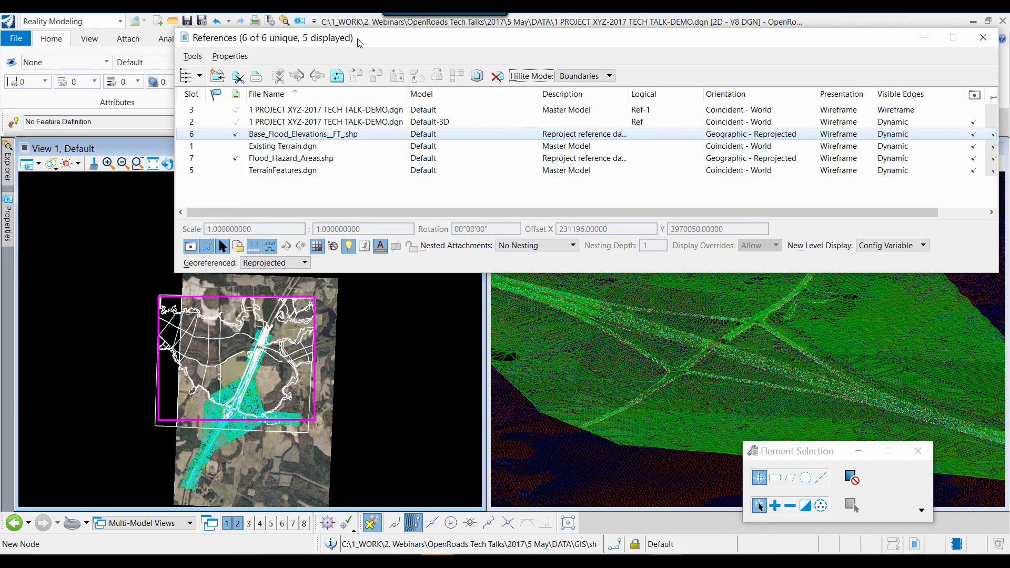
pyautogui.click(223, 53)
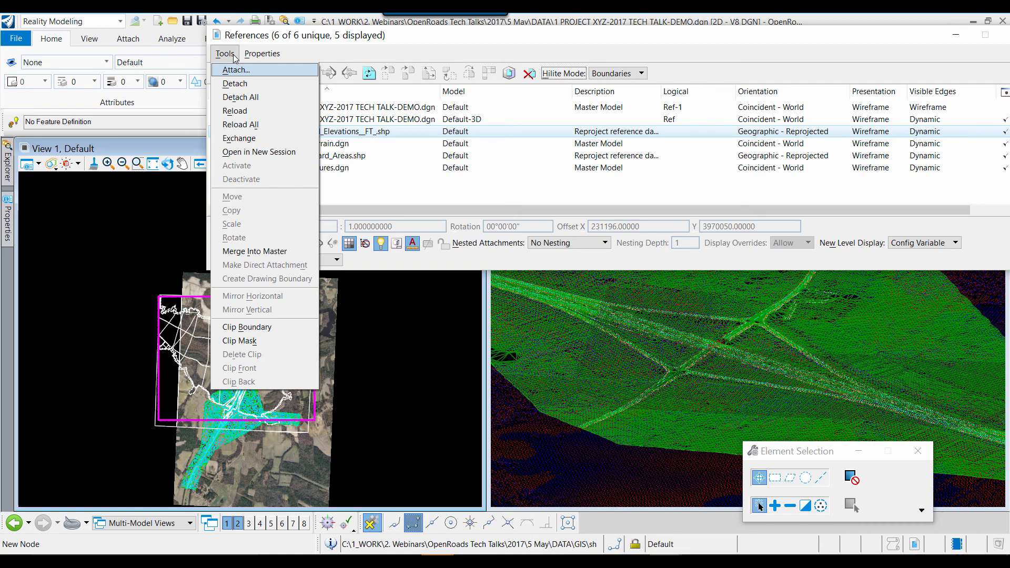
pyautogui.click(232, 72)
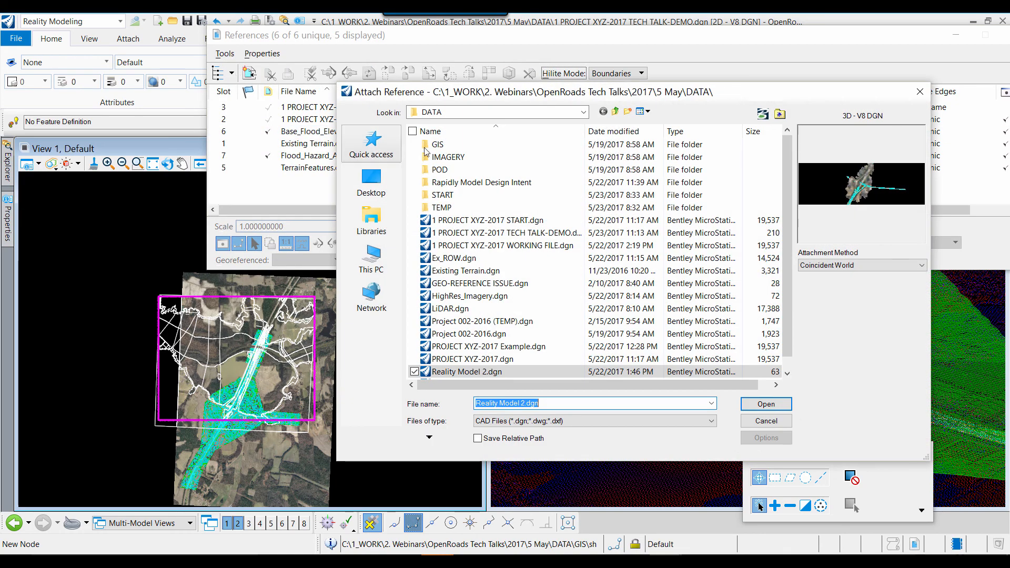
pyautogui.doubleClick(516, 182)
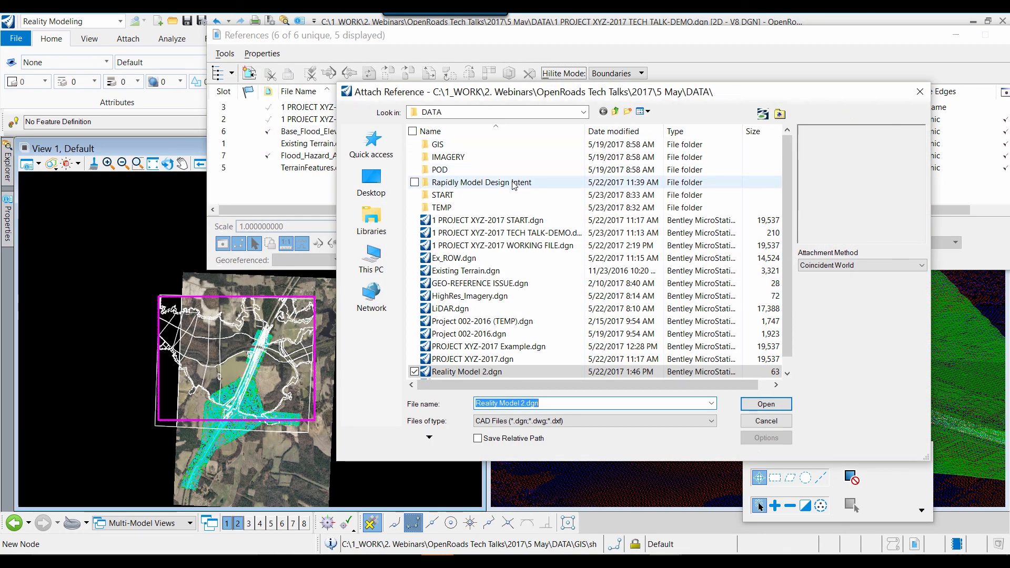
# Attach Corridor_RampC.dgn as a reference using the Coincident World attachment method
pyautogui.moveTo(580, 94); pyautogui.dragTo(354, 55)
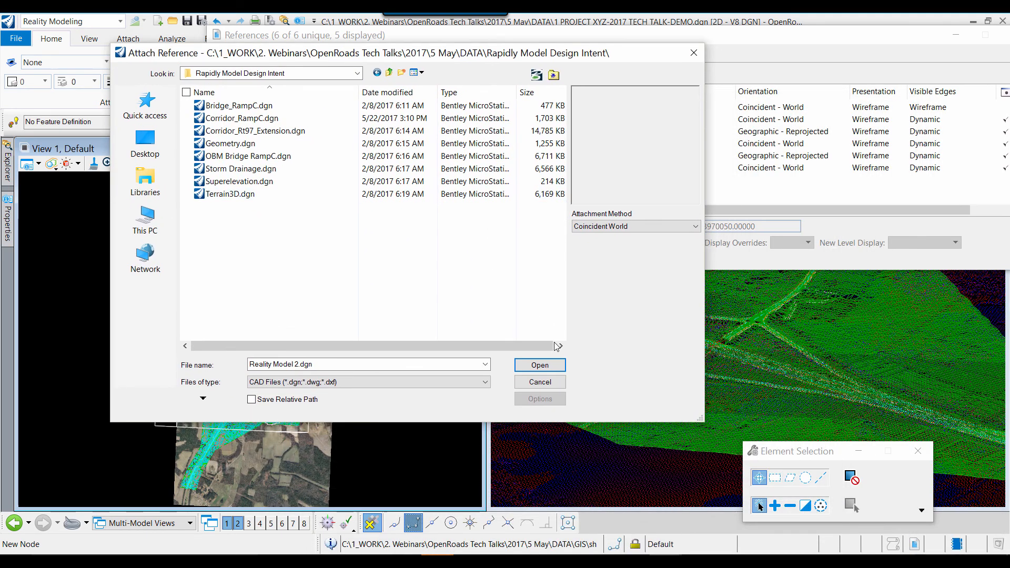
pyautogui.moveTo(701, 417); pyautogui.dragTo(624, 288)
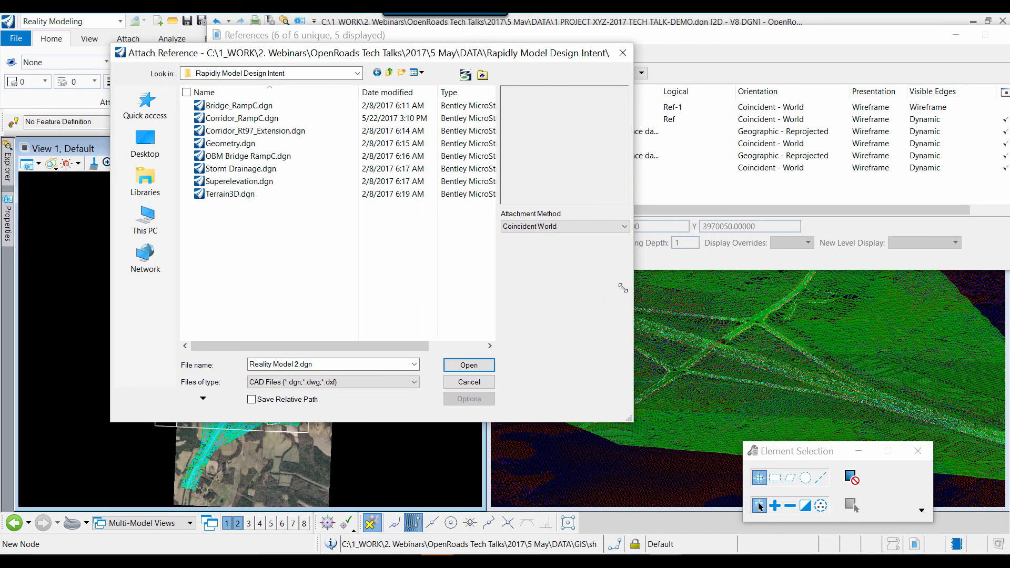
pyautogui.moveTo(453, 53); pyautogui.dragTo(683, 213)
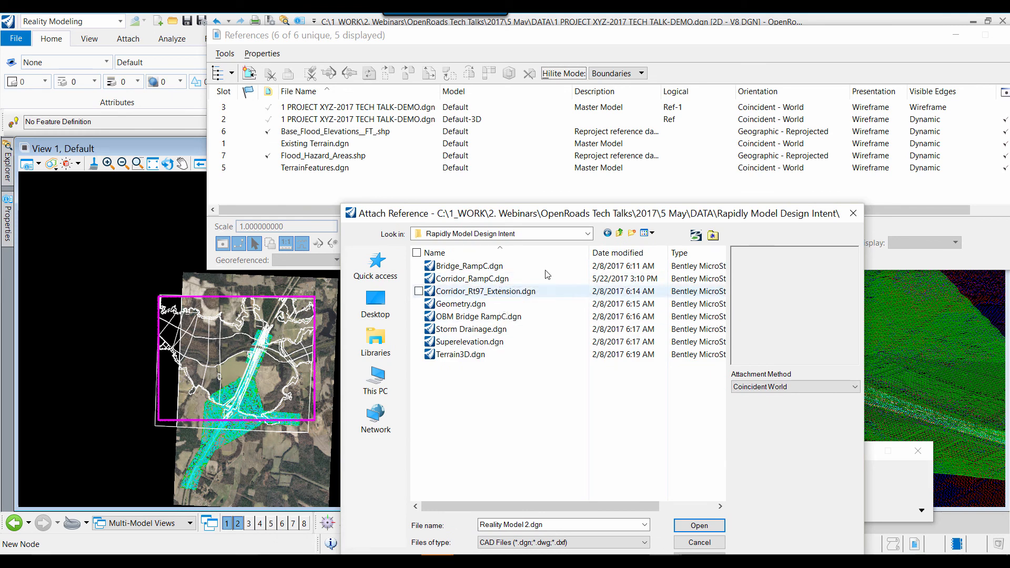
pyautogui.moveTo(589, 213); pyautogui.dragTo(558, 181)
pyautogui.click(456, 251)
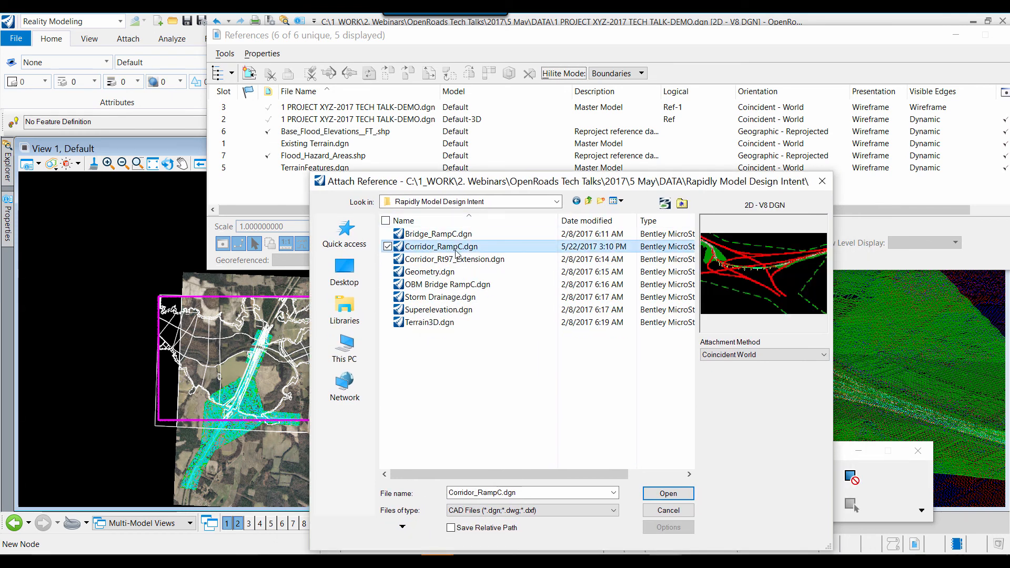
pyautogui.click(664, 493)
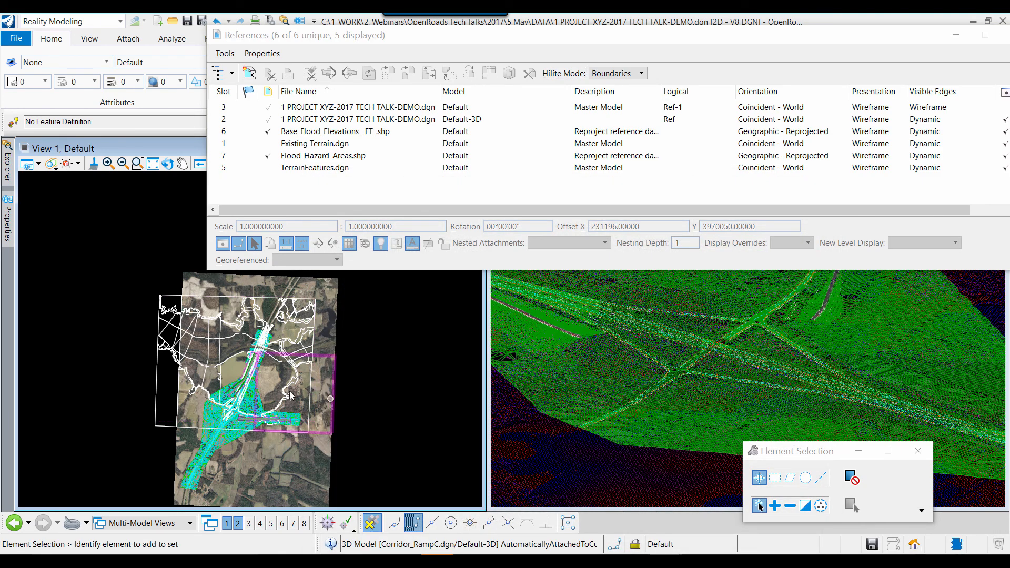
# Examine how the attached ramp corridor ties into the highway and the crossing road around the interchange in View 1
pyautogui.scroll(5, 241, 400)
pyautogui.scroll(1, 242, 401)
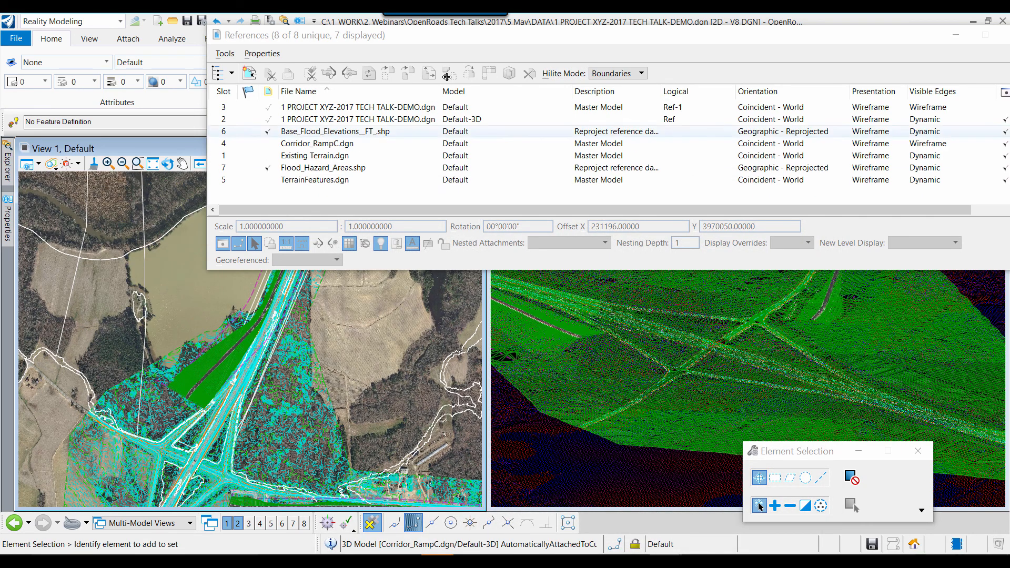
pyautogui.moveTo(467, 41); pyautogui.dragTo(452, 35)
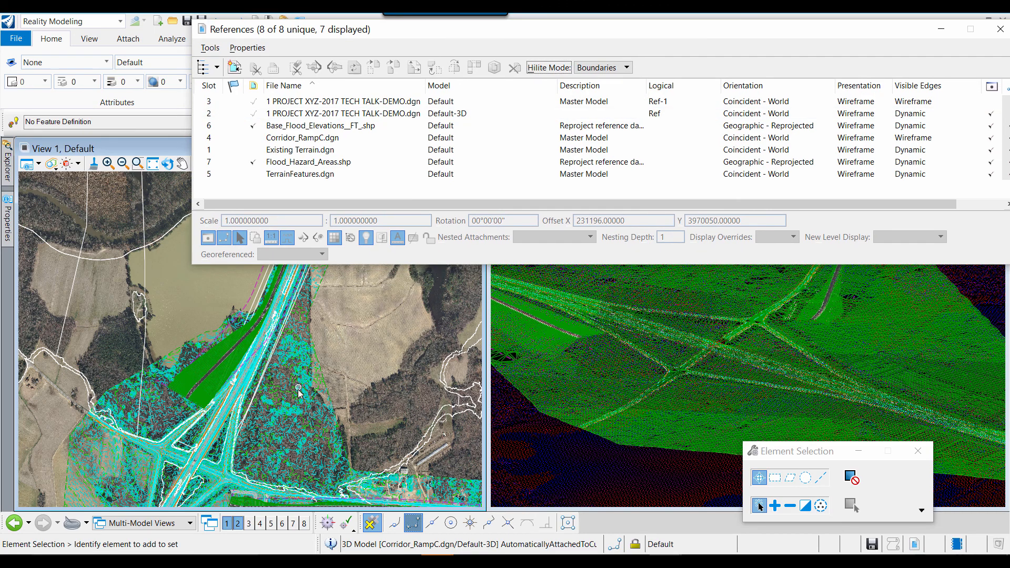
pyautogui.scroll(-2, 297, 391)
pyautogui.moveTo(298, 395); pyautogui.dragTo(234, 360, button='middle')
pyautogui.press('Escape')
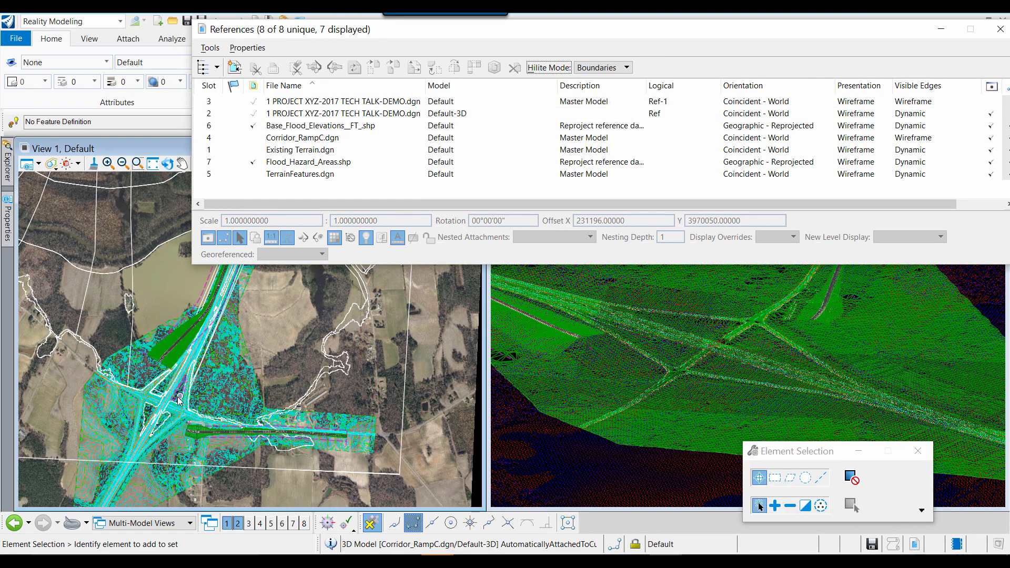
pyautogui.scroll(3, 205, 392)
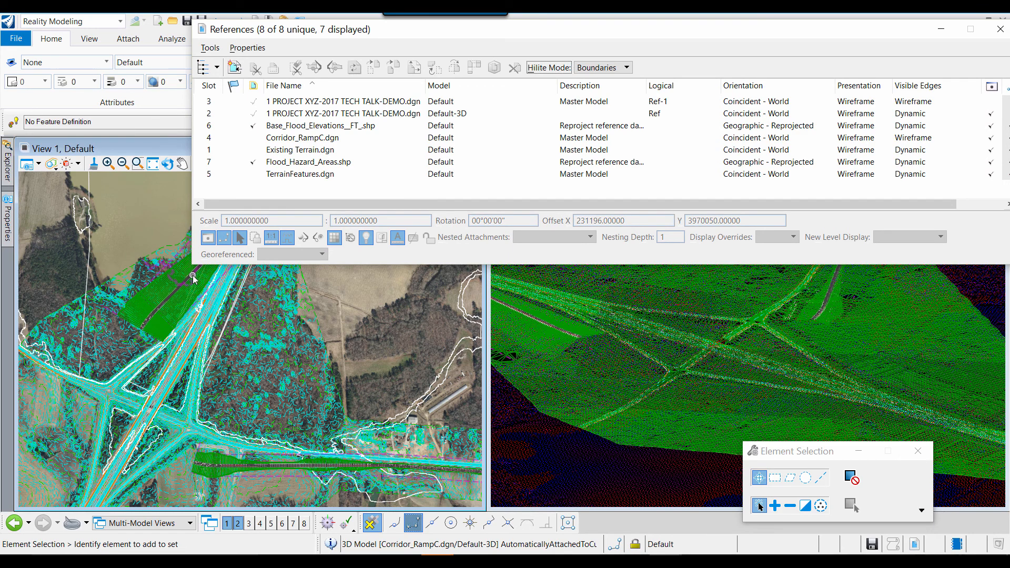
pyautogui.moveTo(170, 297); pyautogui.dragTo(102, 348, button='middle')
pyautogui.scroll(-1, 102, 349)
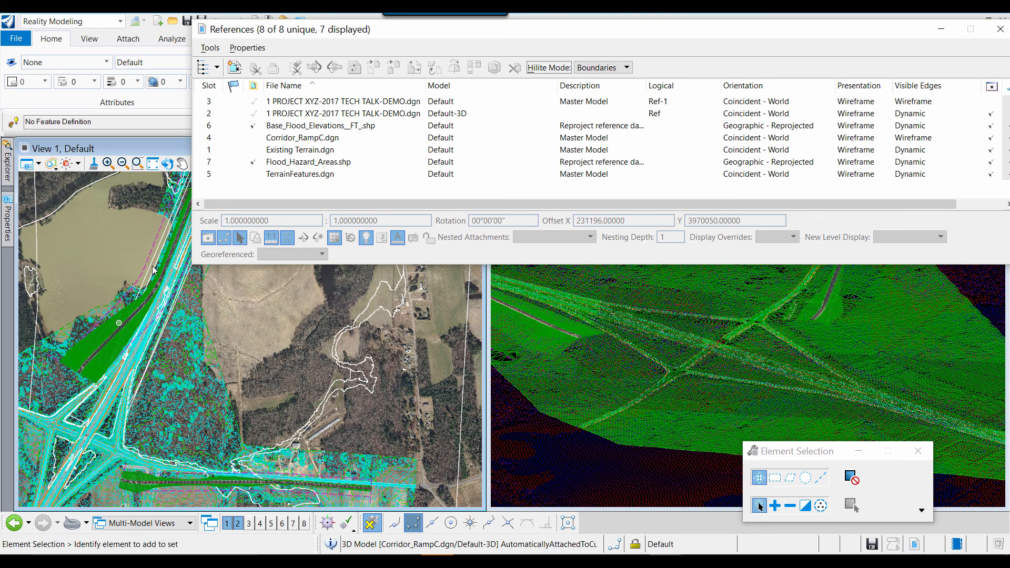
pyautogui.moveTo(168, 397); pyautogui.dragTo(172, 360, button='middle')
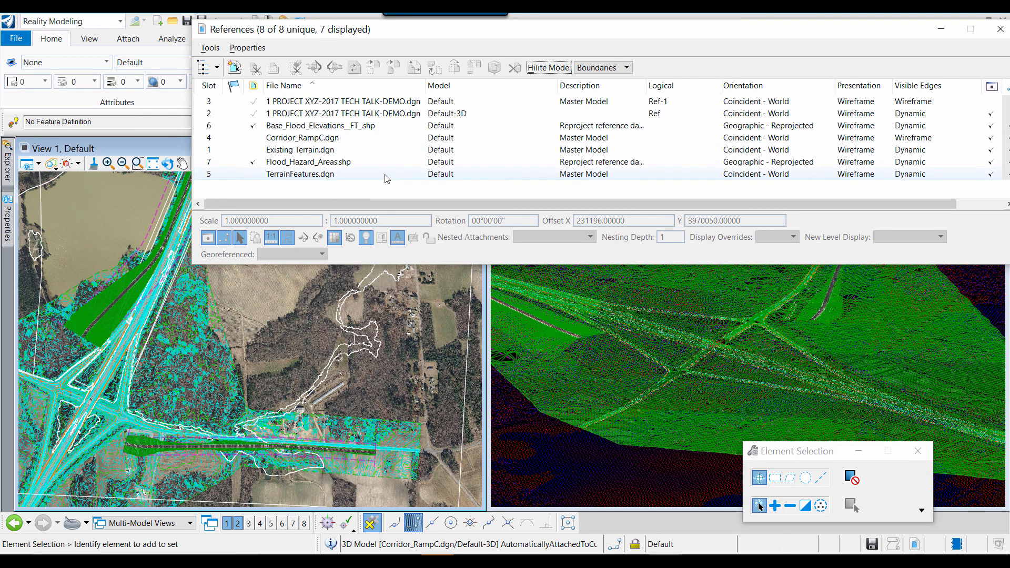
# Set the Corridor_RampC.dgn reference's nested attachments to Live Nesting and move the References dialog clear of both views
pyautogui.click(346, 140)
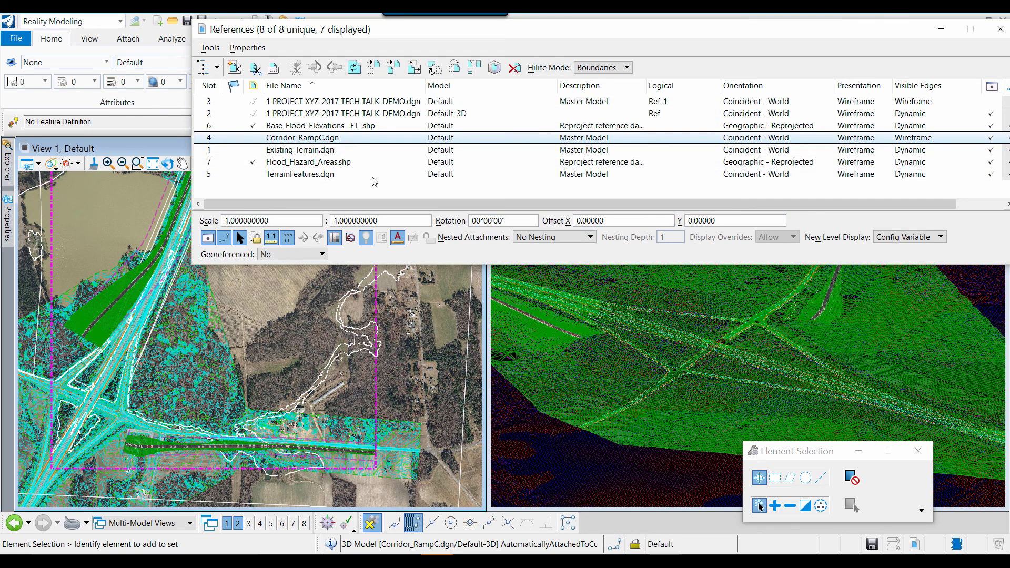
pyautogui.click(579, 242)
pyautogui.click(532, 250)
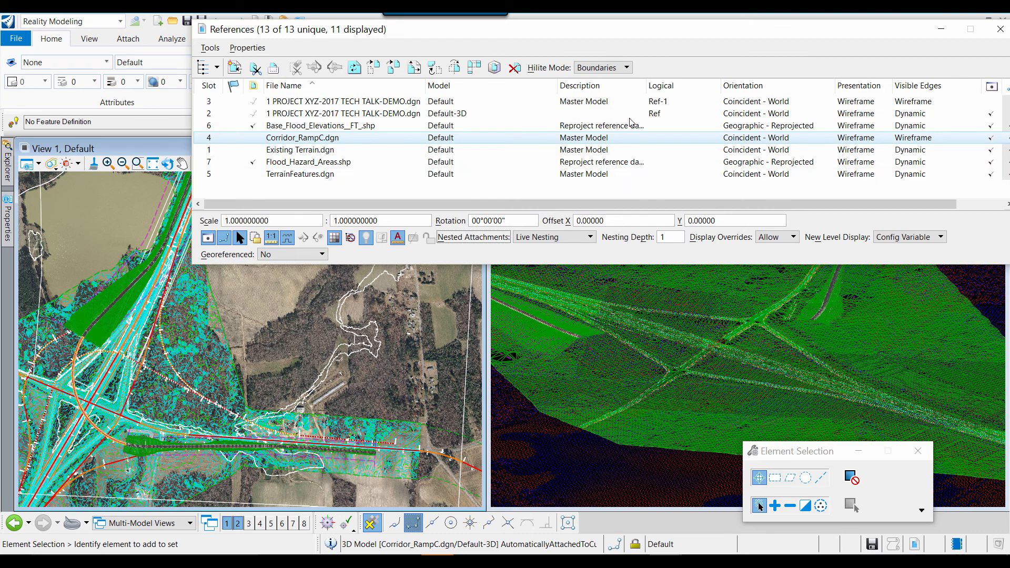
pyautogui.moveTo(616, 34); pyautogui.dragTo(1009, 196)
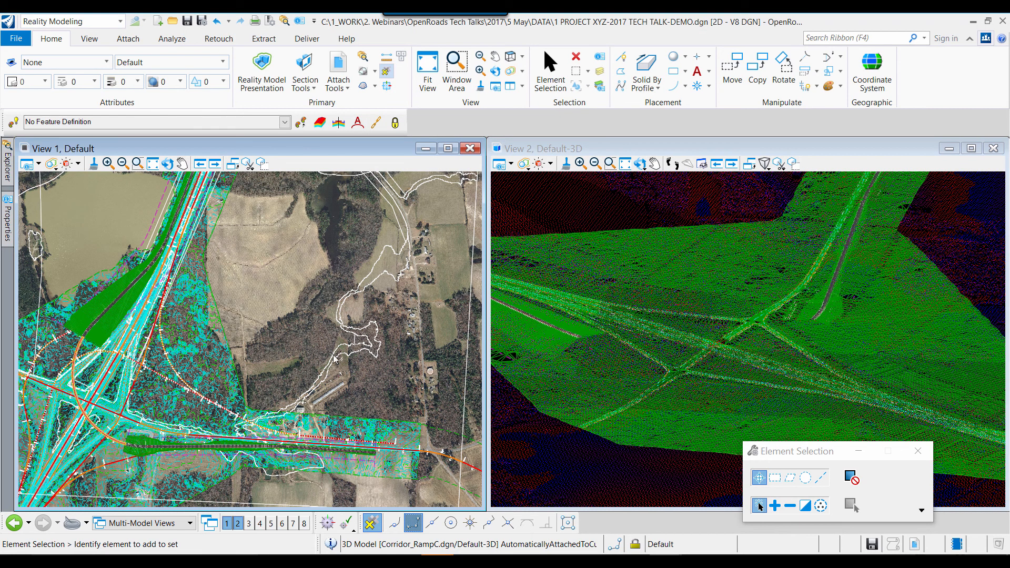
# Examine the nested ramp alignments between the two corridor sections in View 1, both close up and across the interchange
pyautogui.scroll(5, 74, 388)
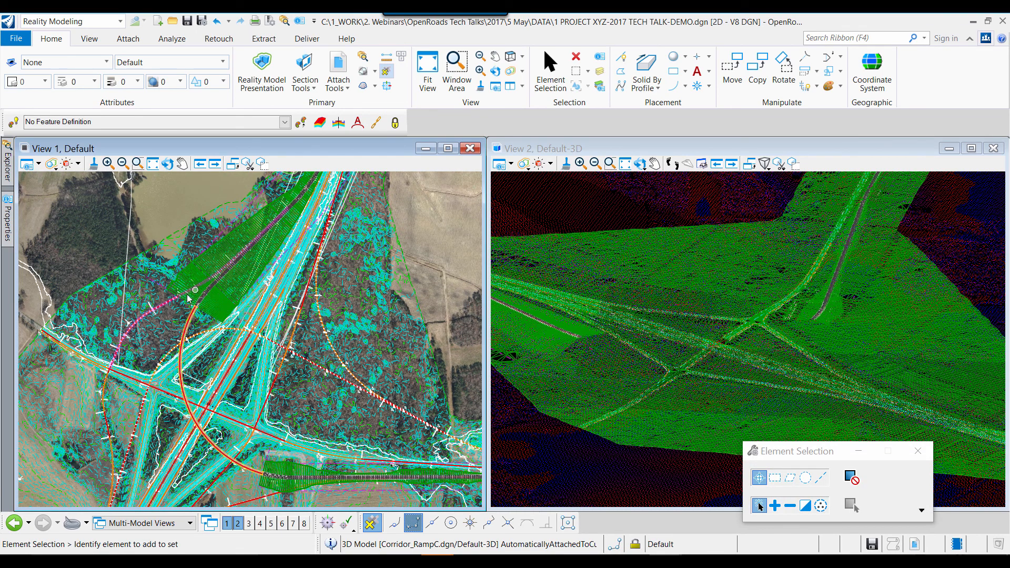
pyautogui.scroll(5, 131, 340)
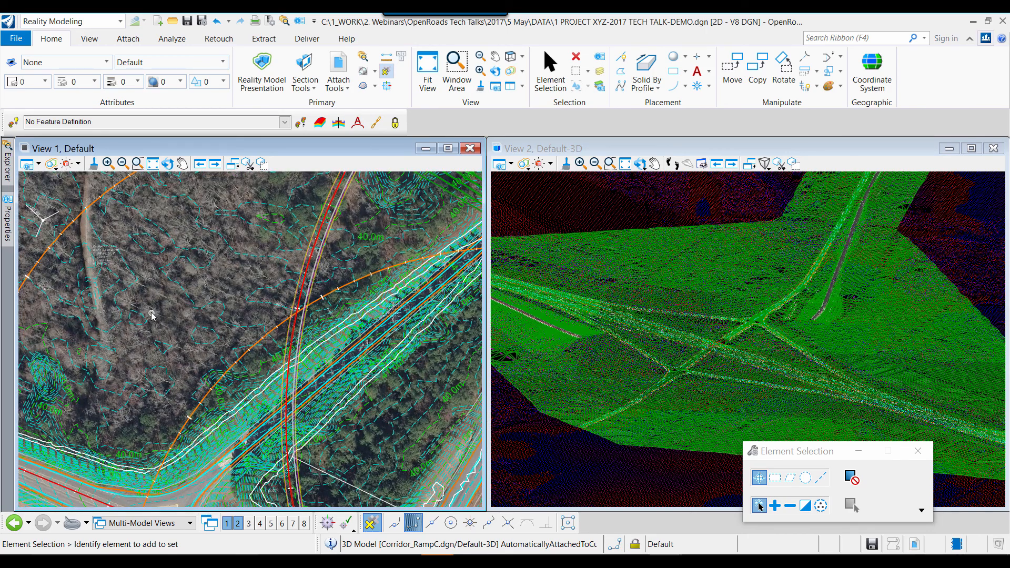
pyautogui.scroll(-3, 158, 315)
pyautogui.scroll(3, 195, 278)
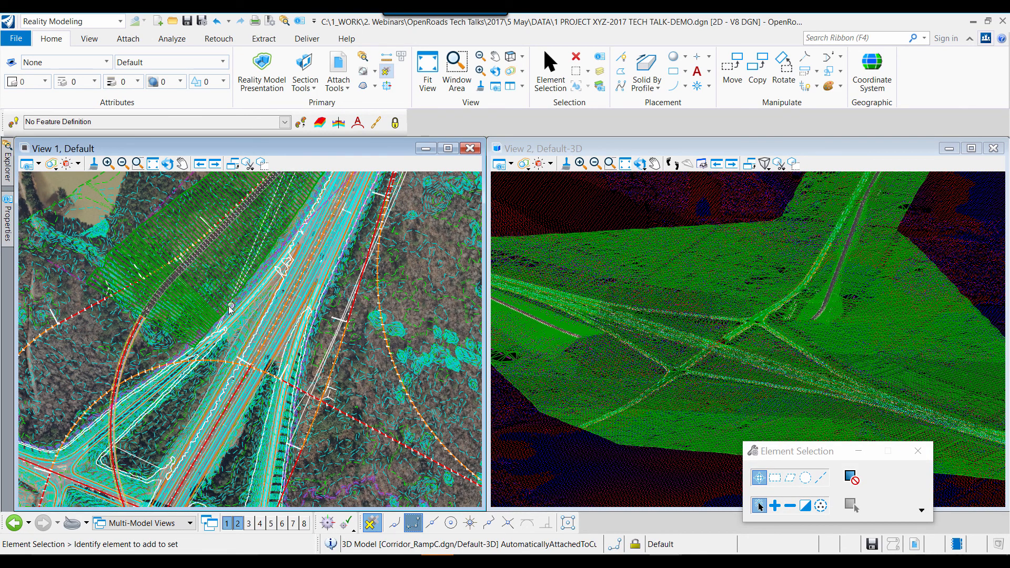
pyautogui.scroll(-3, 230, 306)
pyautogui.moveTo(280, 361); pyautogui.dragTo(183, 282, button='middle')
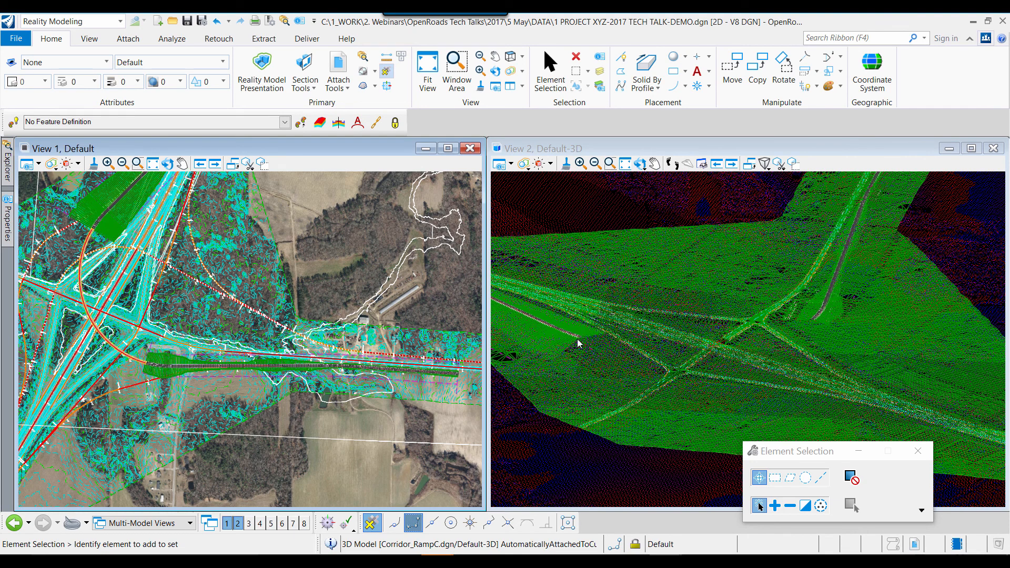
# Examine the ramp corridor, bridge and alignments over the existing terrain in View 2, close up and in the wider context
pyautogui.scroll(5, 656, 314)
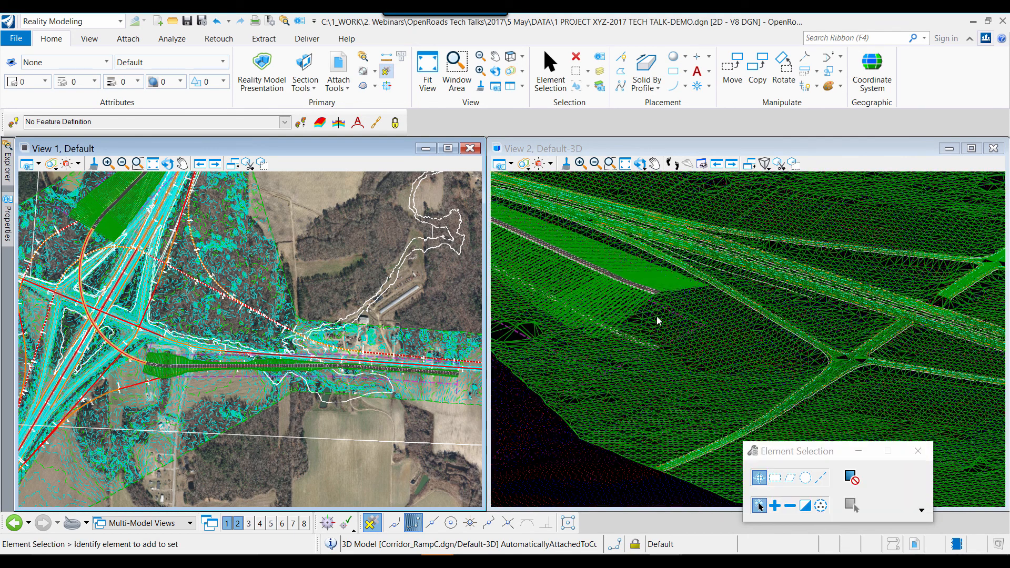
pyautogui.click(618, 152)
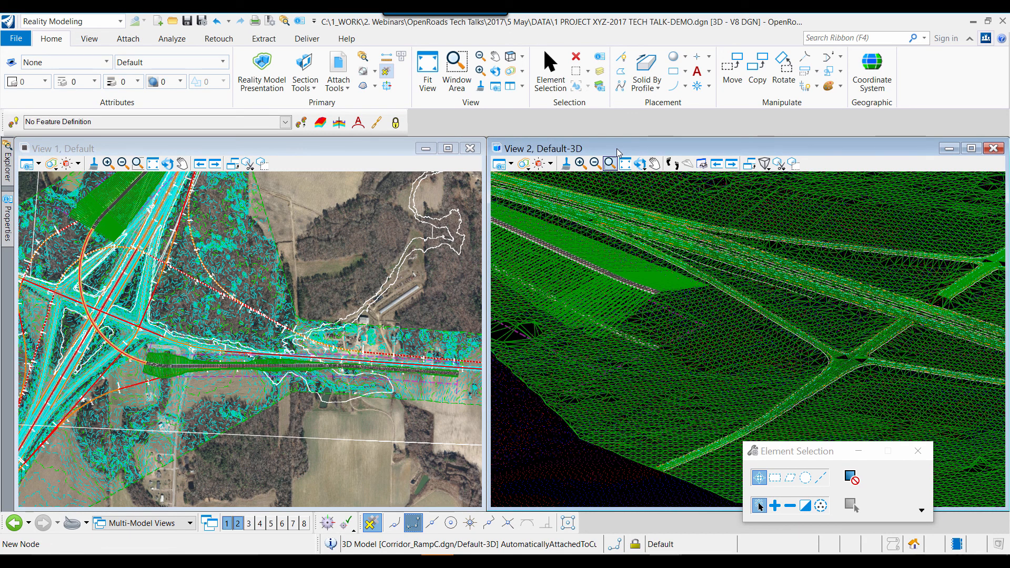
pyautogui.click(640, 164)
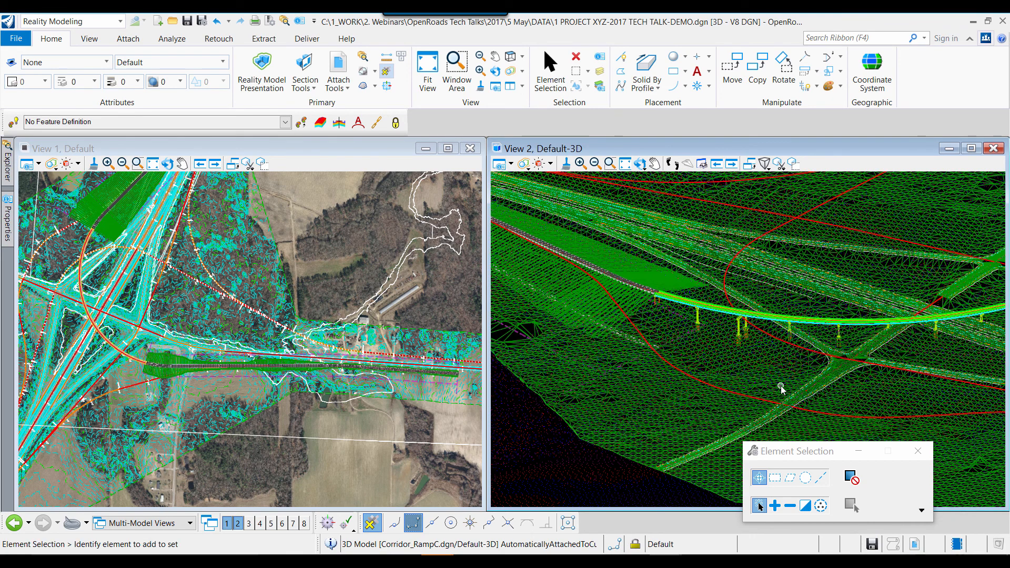
pyautogui.scroll(-5, 683, 334)
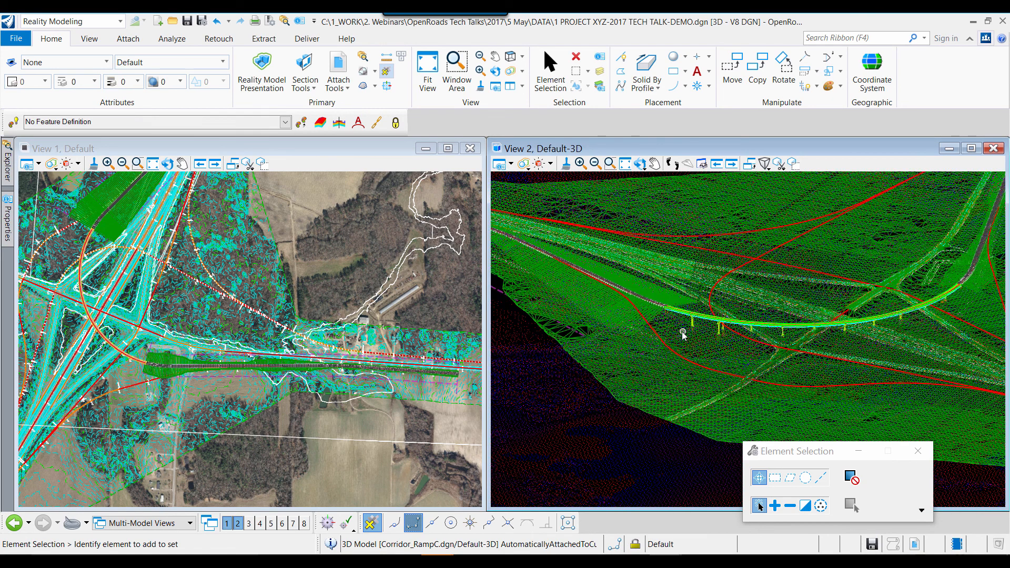
pyautogui.moveTo(727, 349); pyautogui.dragTo(681, 337, button='middle')
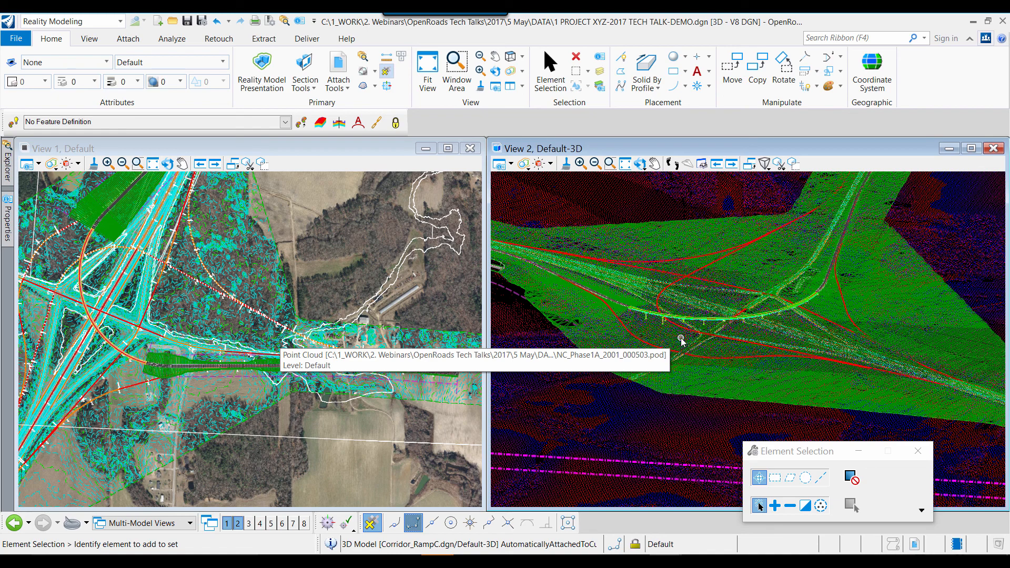
pyautogui.scroll(-2, 638, 370)
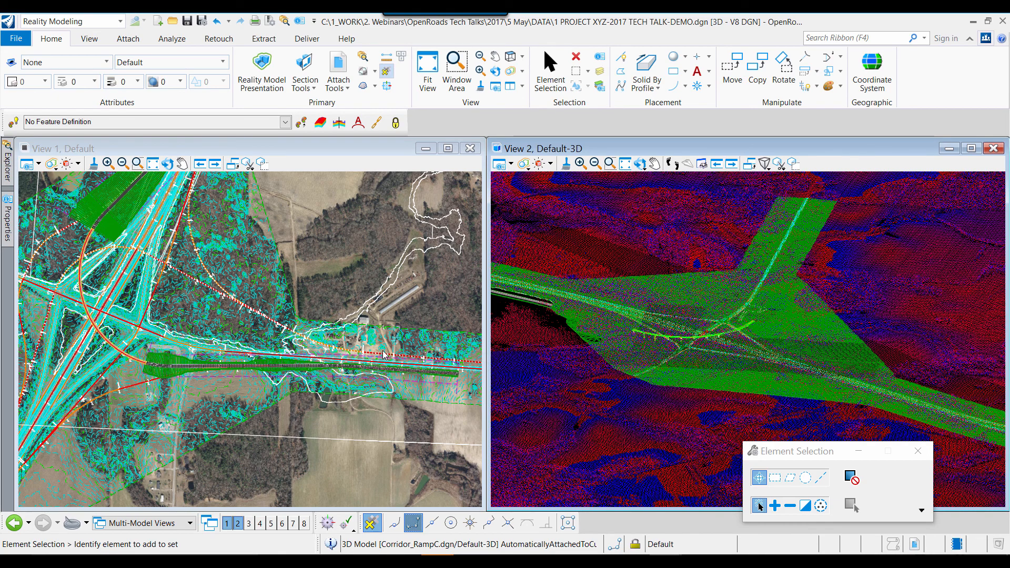
# Identify the flood hazard boundary beside the interchange in View 1 and review the surrounding point-cloud extents in View 2
pyautogui.scroll(-2, 330, 303)
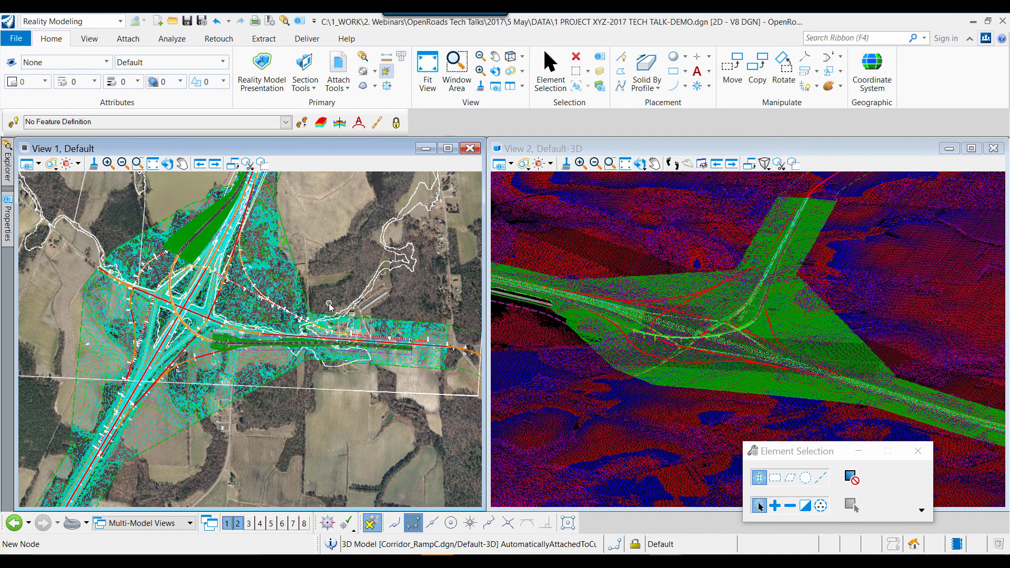
pyautogui.scroll(-2, 330, 306)
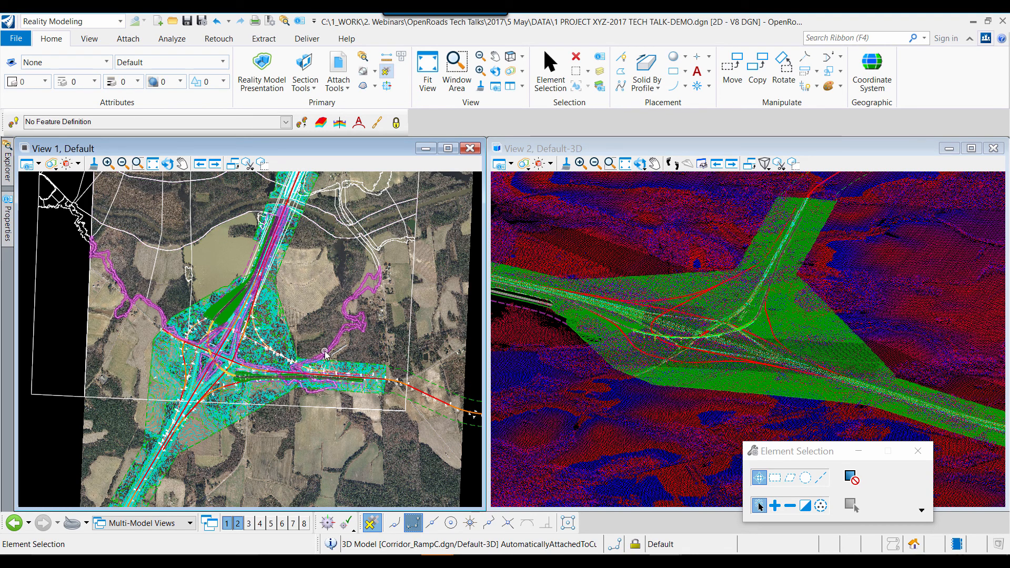
pyautogui.moveTo(325, 356)
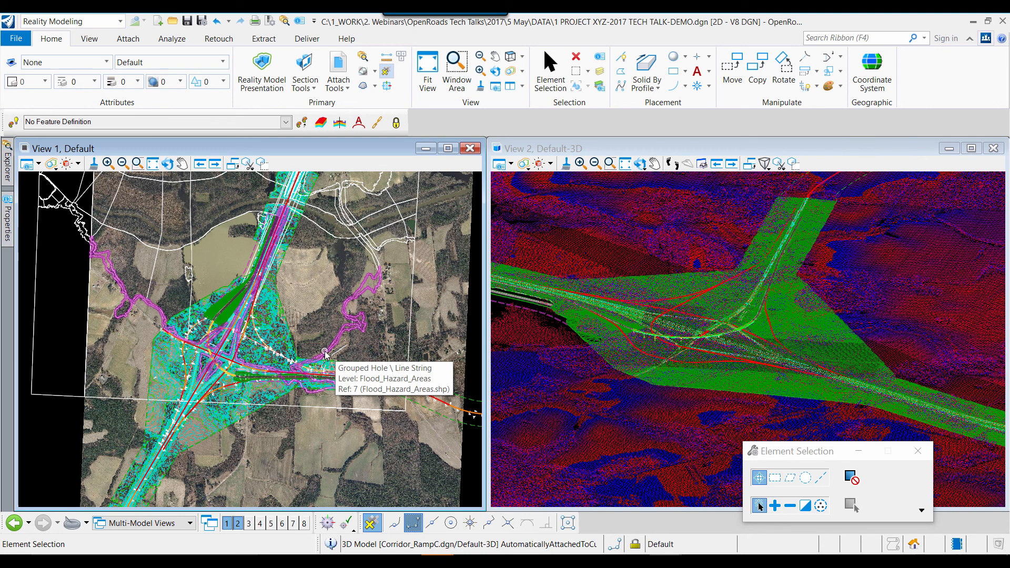
pyautogui.scroll(-1, 614, 387)
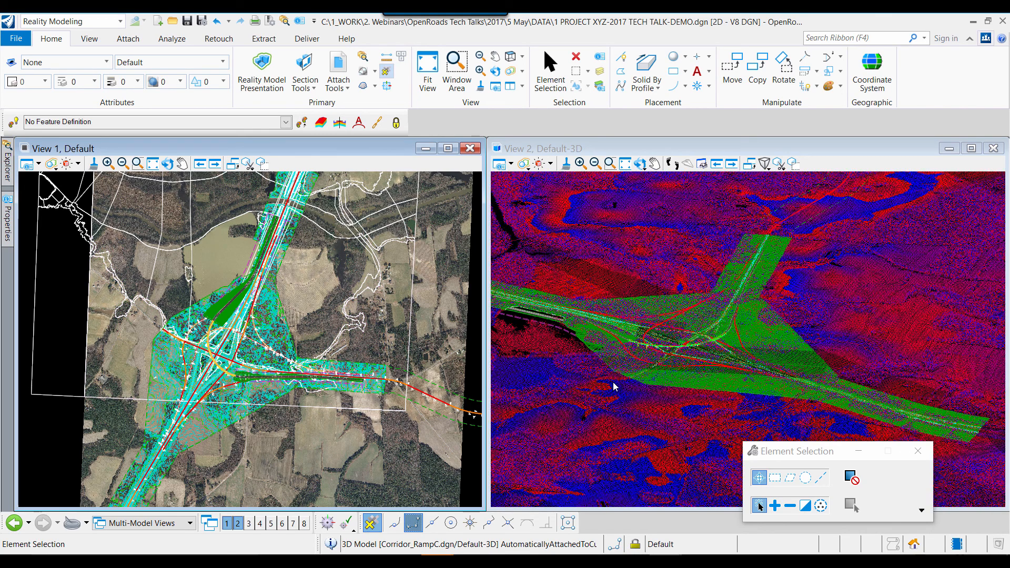
pyautogui.scroll(-1, 614, 386)
pyautogui.scroll(-2, 602, 389)
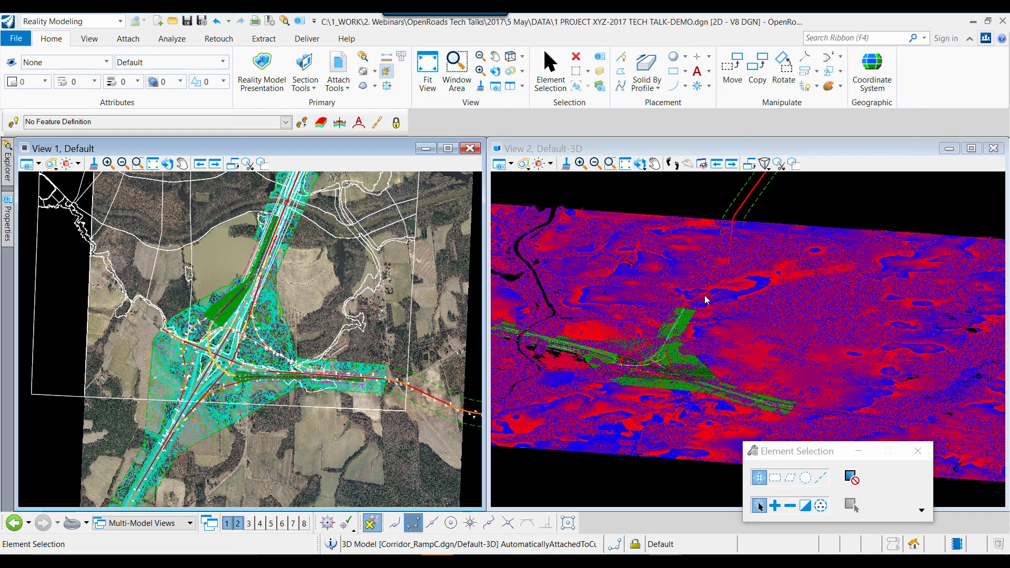
# Apply the Smooth:Modeling display style to View 2 and check its display style settings against the ramp bridge
pyautogui.scroll(4, 655, 379)
pyautogui.moveTo(655, 378); pyautogui.dragTo(707, 357, button='middle')
pyautogui.scroll(5, 705, 352)
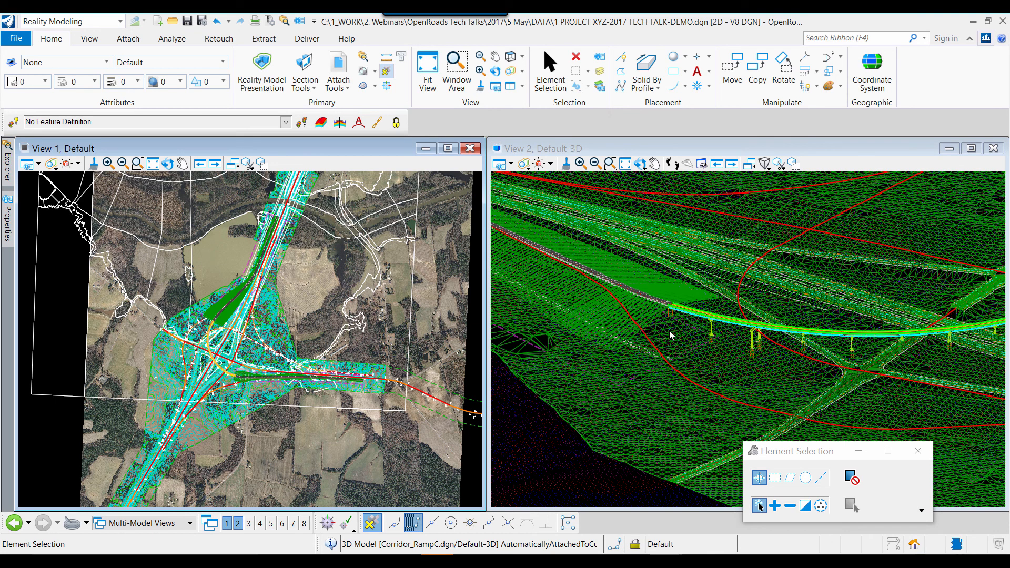
pyautogui.scroll(-2, 646, 326)
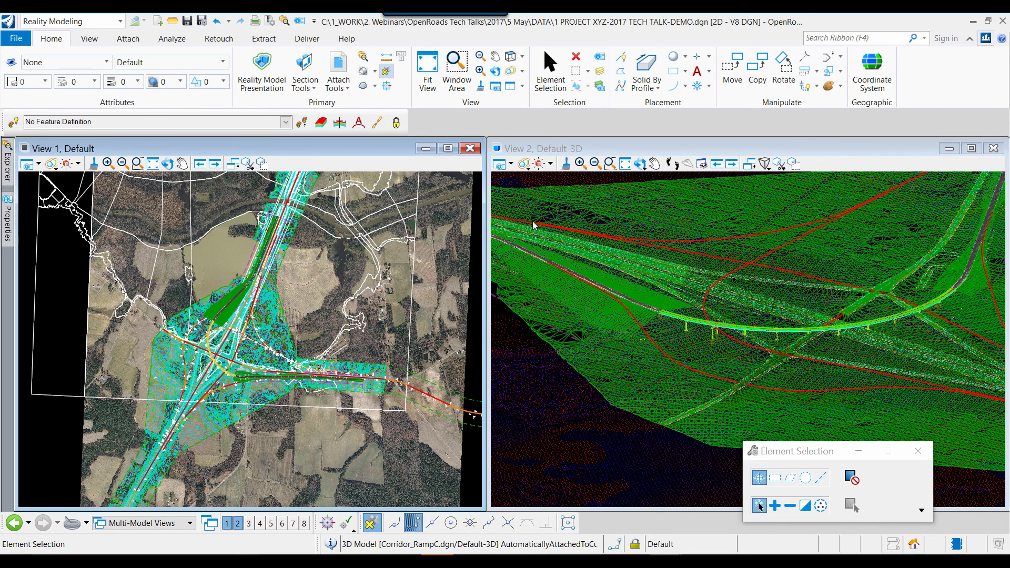
pyautogui.hotkey('ctrl', 'b')
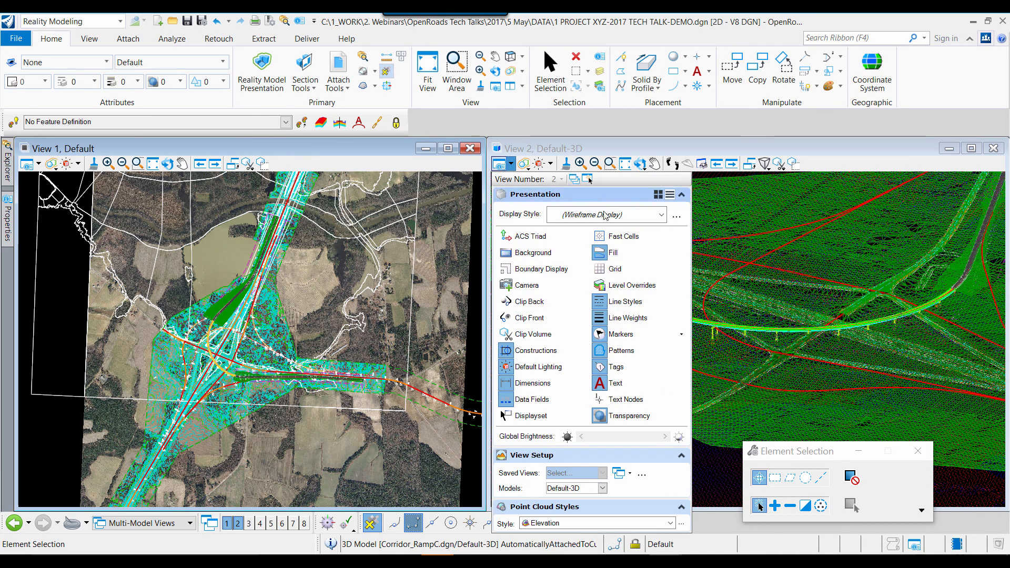
pyautogui.click(605, 215)
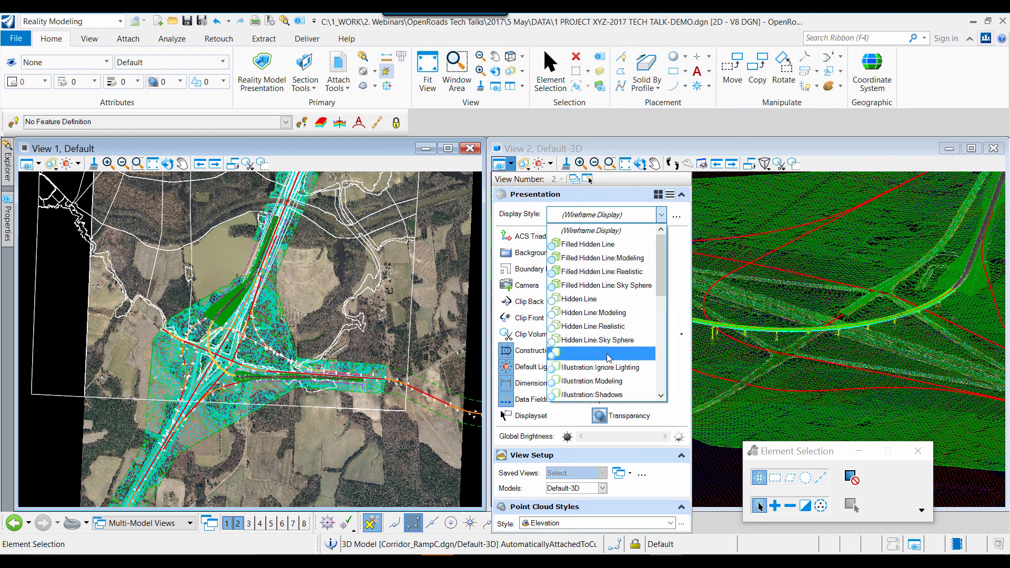
pyautogui.scroll(-5, 605, 354)
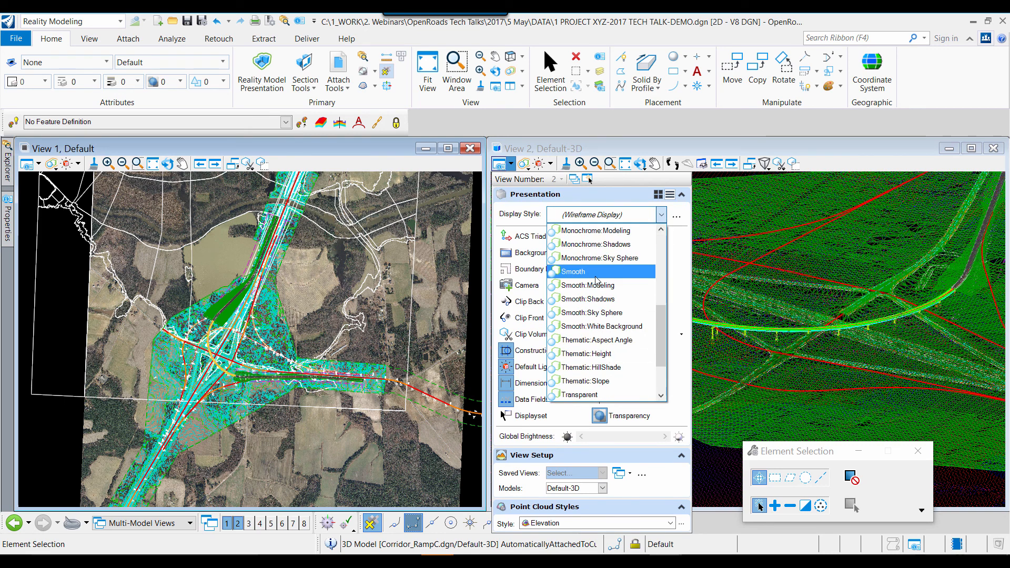
pyautogui.click(597, 285)
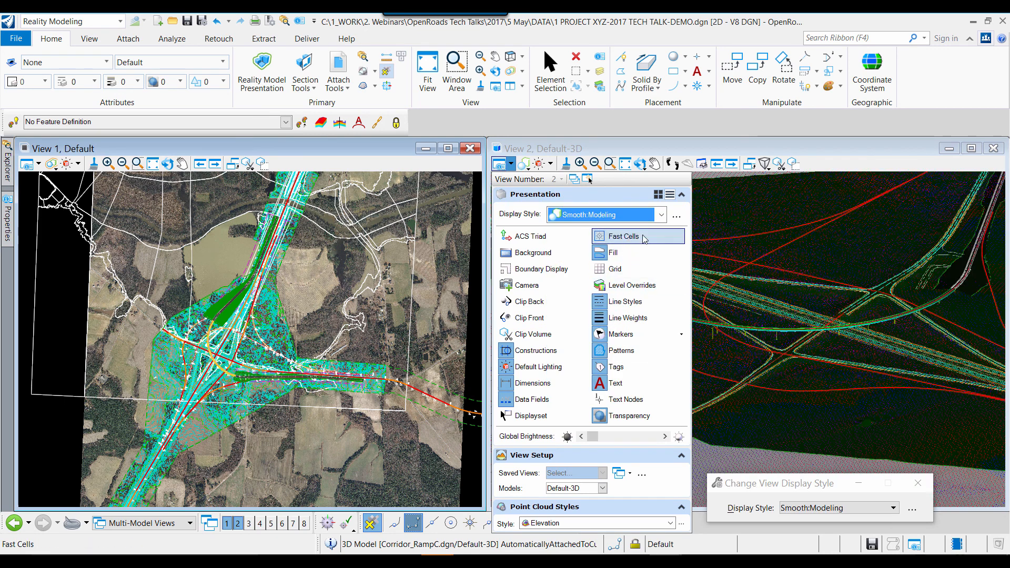
pyautogui.click(677, 216)
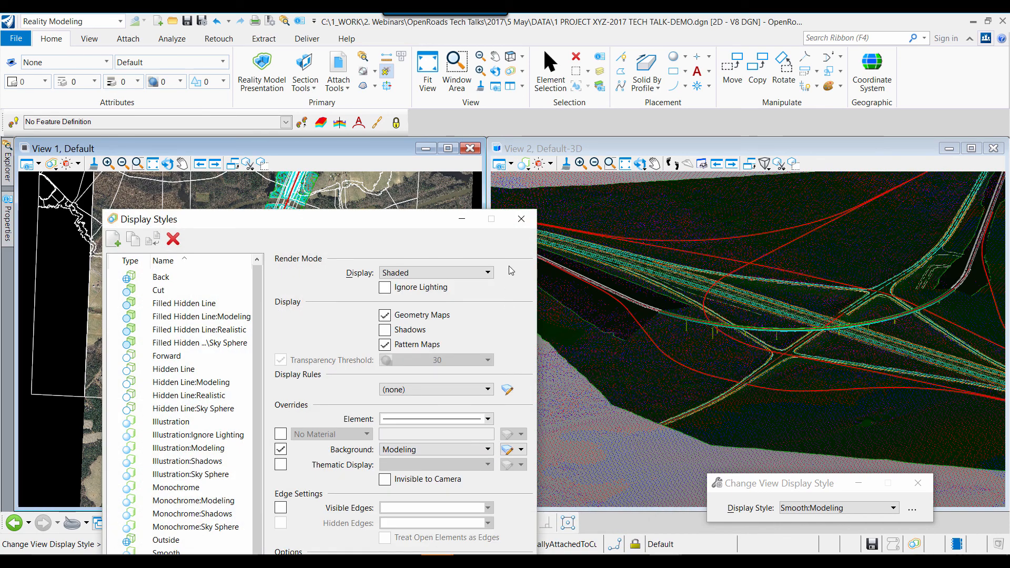
pyautogui.click(521, 219)
pyautogui.scroll(-2, 607, 335)
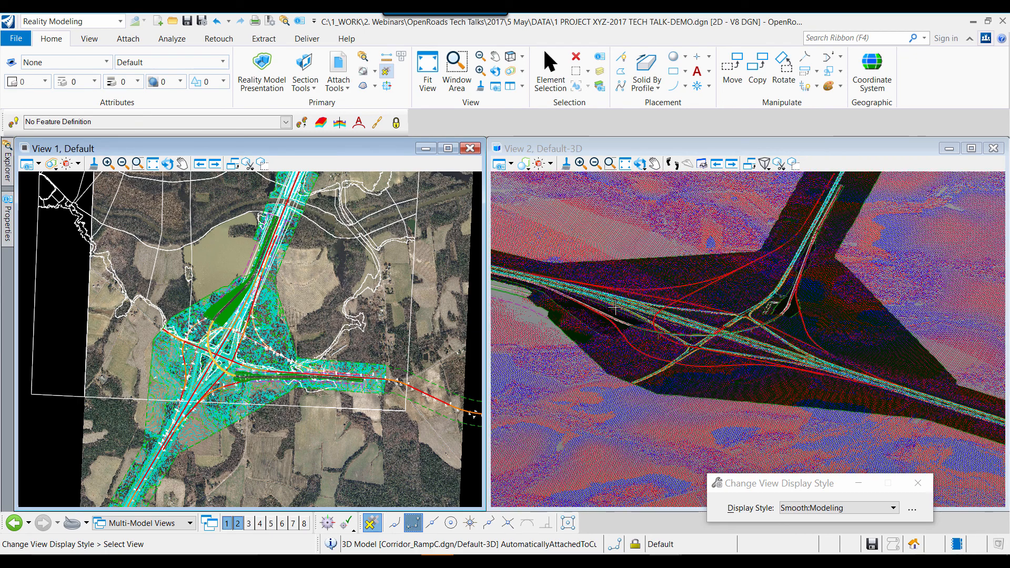
# Raise View 2's brightness close to maximum with Default Lighting kept on, and check the ramp bridge
pyautogui.click(539, 164)
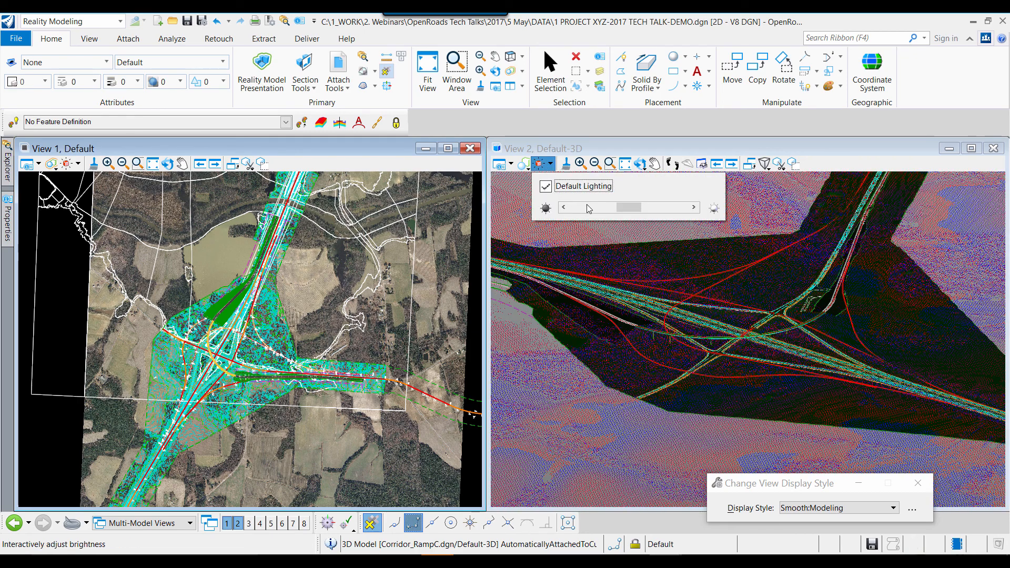
pyautogui.click(686, 207)
pyautogui.scroll(2, 625, 338)
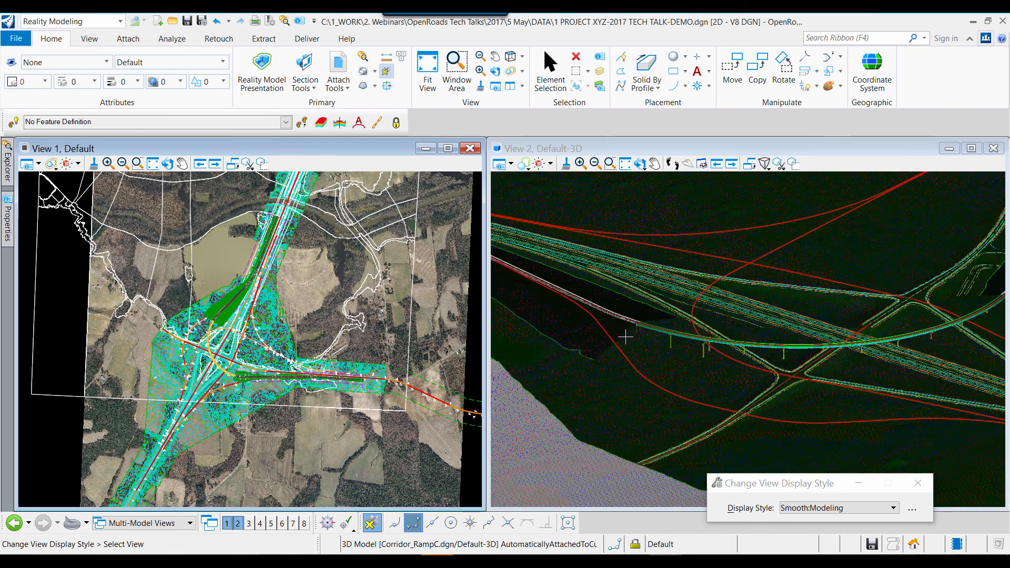
pyautogui.scroll(2, 625, 338)
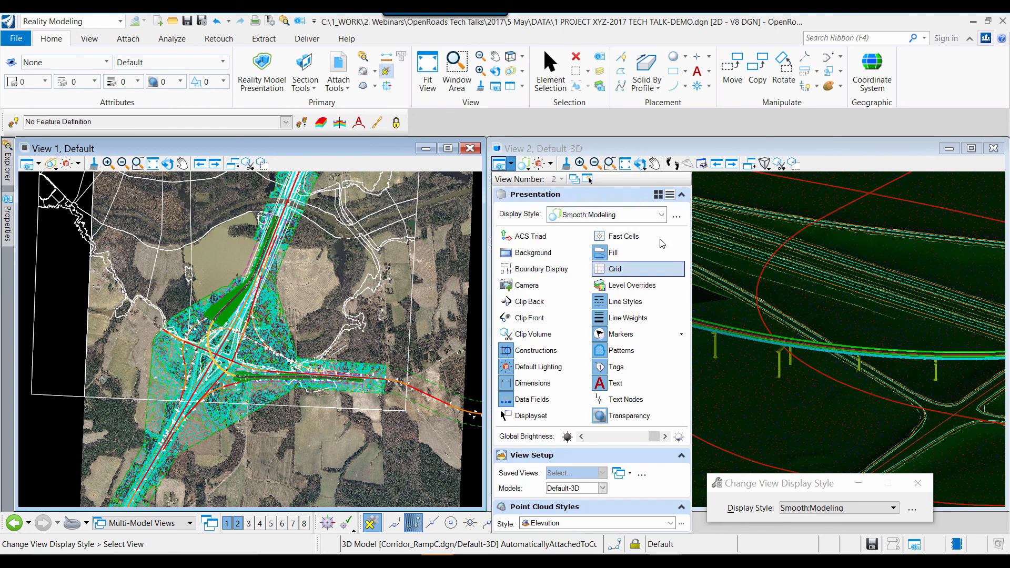
# Switch View 2 to the Smooth display style and turn on that style's Background override set to Color
pyautogui.click(676, 219)
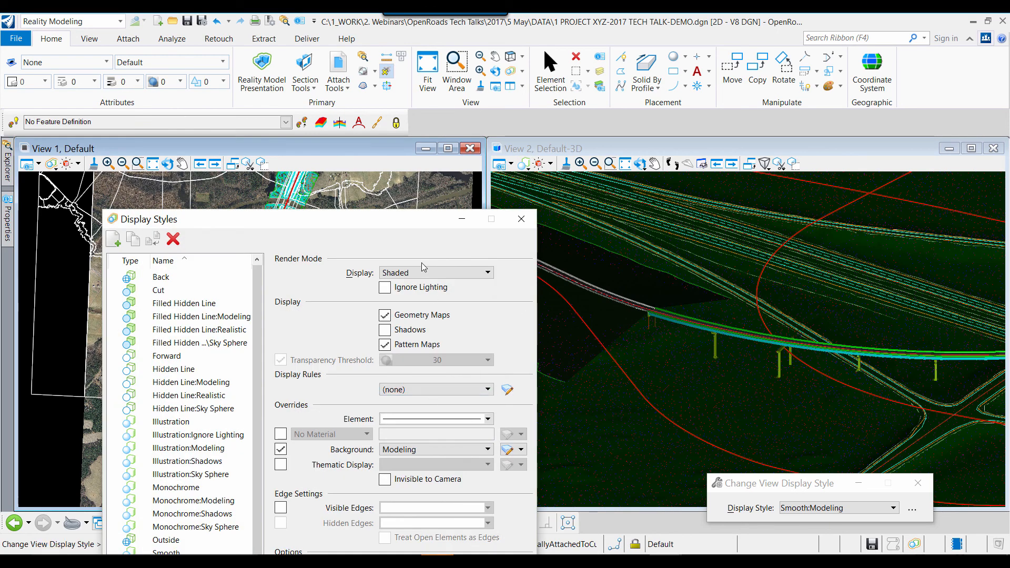
pyautogui.click(521, 219)
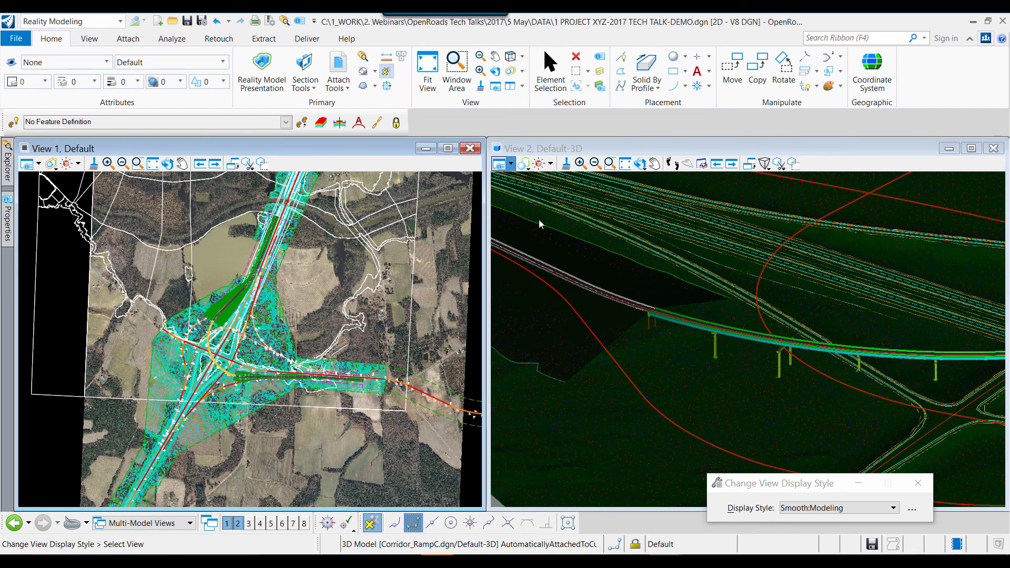
pyautogui.click(500, 163)
pyautogui.click(610, 214)
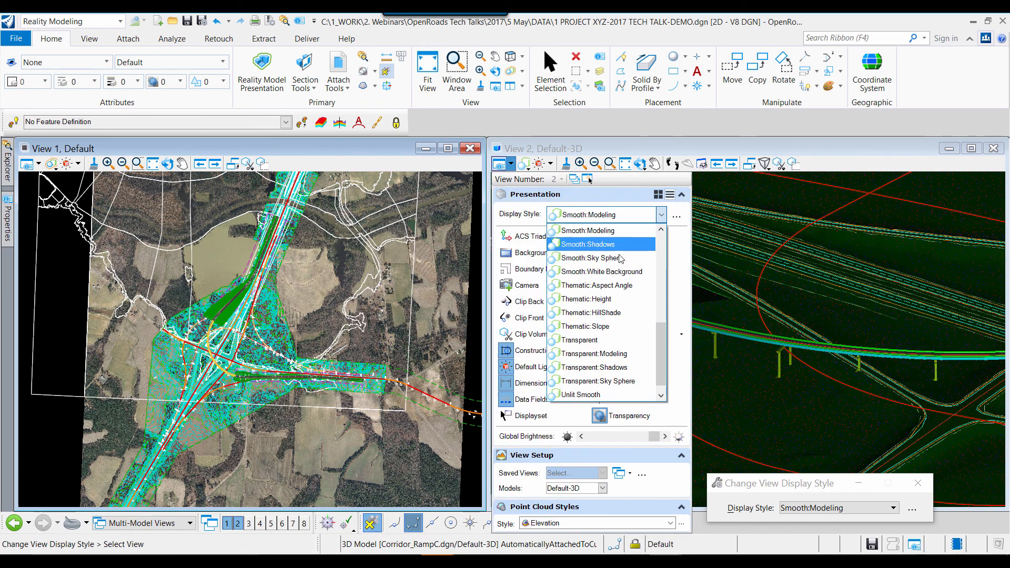
pyautogui.scroll(2, 621, 258)
pyautogui.click(593, 299)
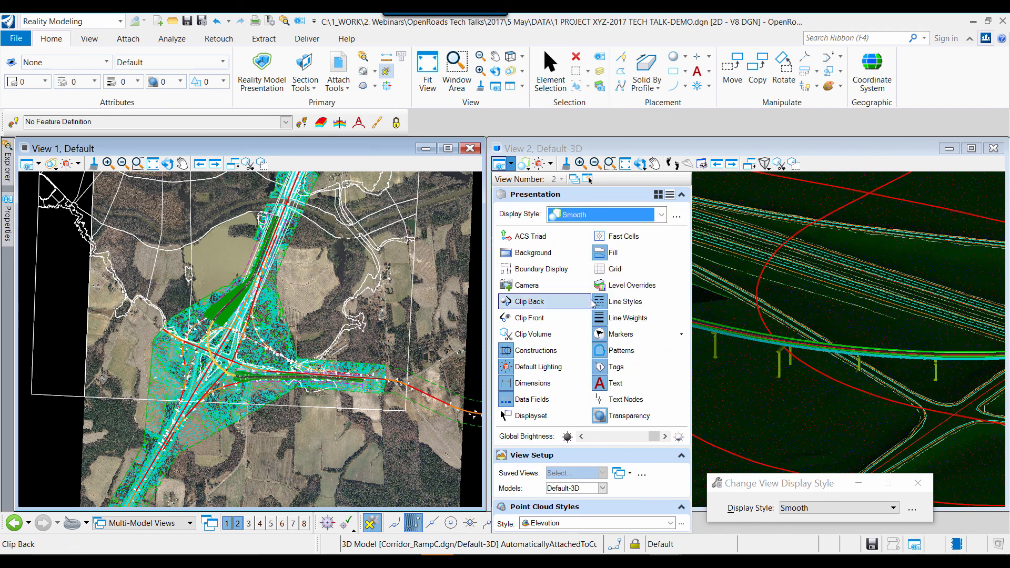
pyautogui.click(676, 216)
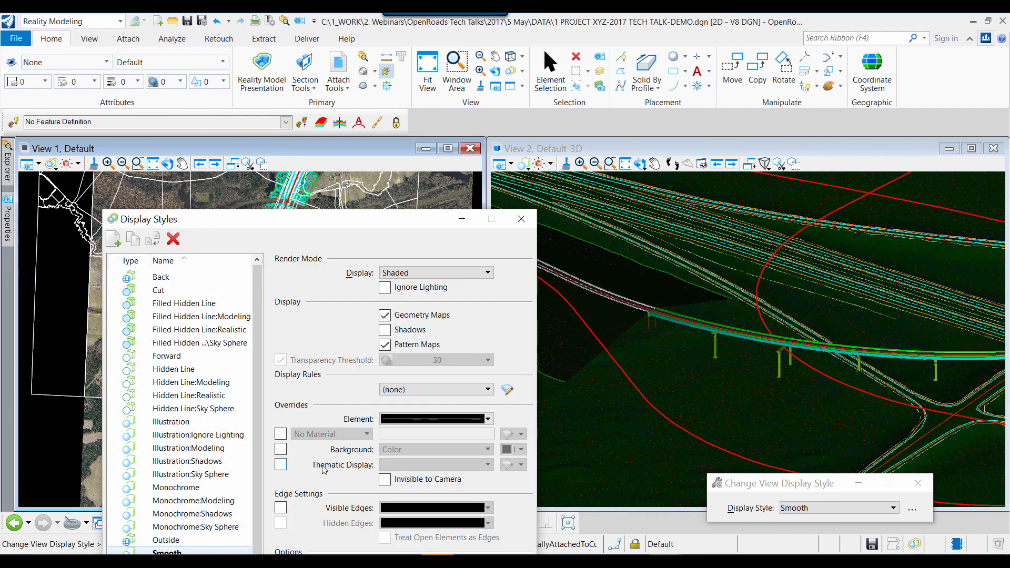
pyautogui.click(281, 449)
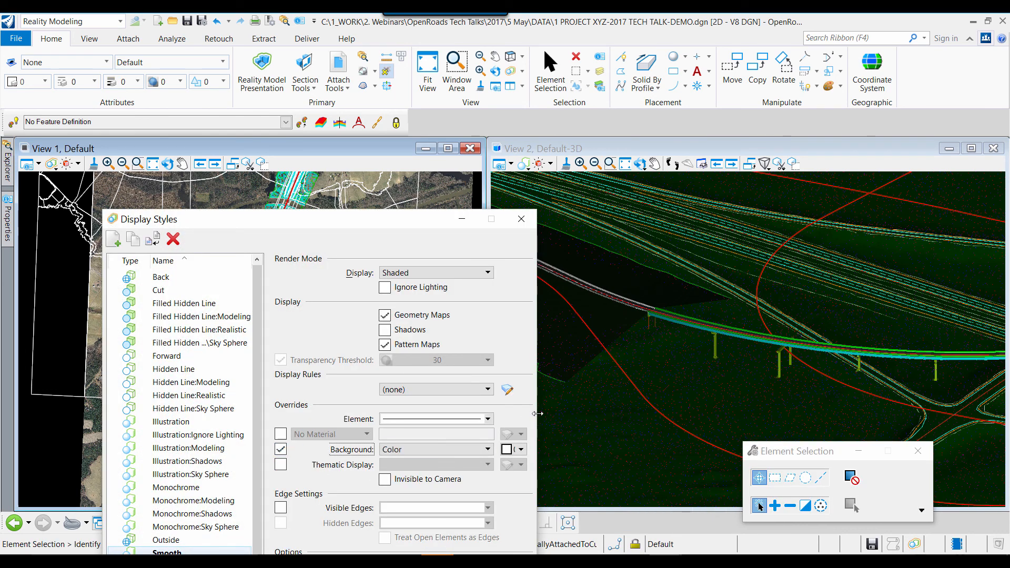
pyautogui.click(521, 219)
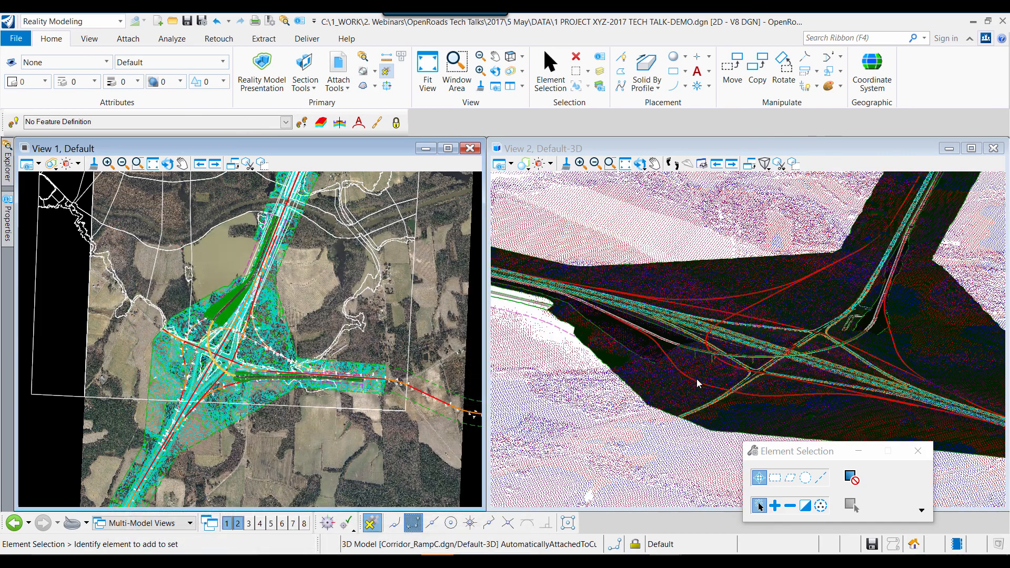
# Examine the shaded ramp bridge in View 2 close up and across the interchange, and check the view's brightness setting
pyautogui.scroll(5, 649, 325)
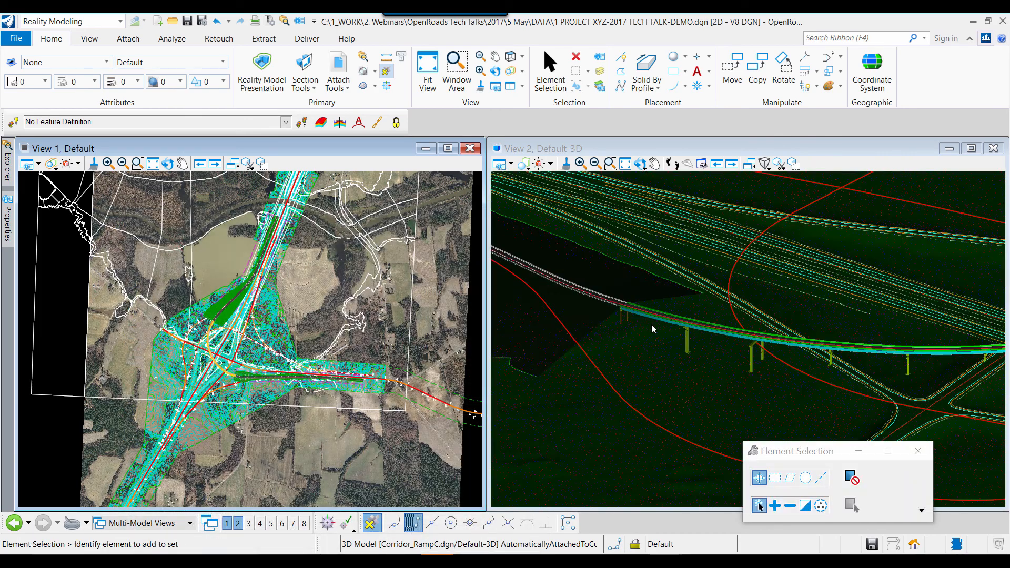
pyautogui.click(539, 163)
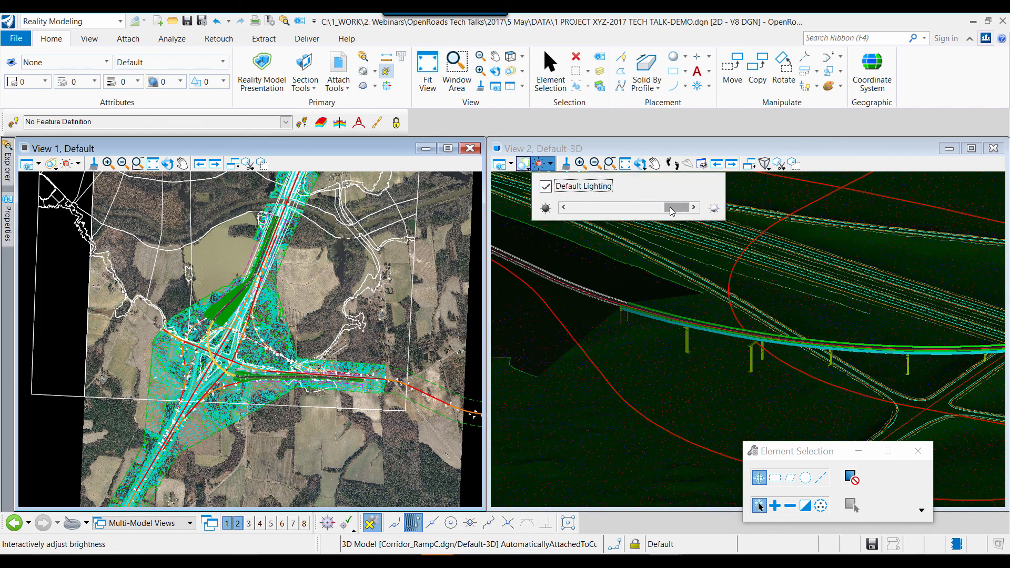
pyautogui.scroll(2, 594, 333)
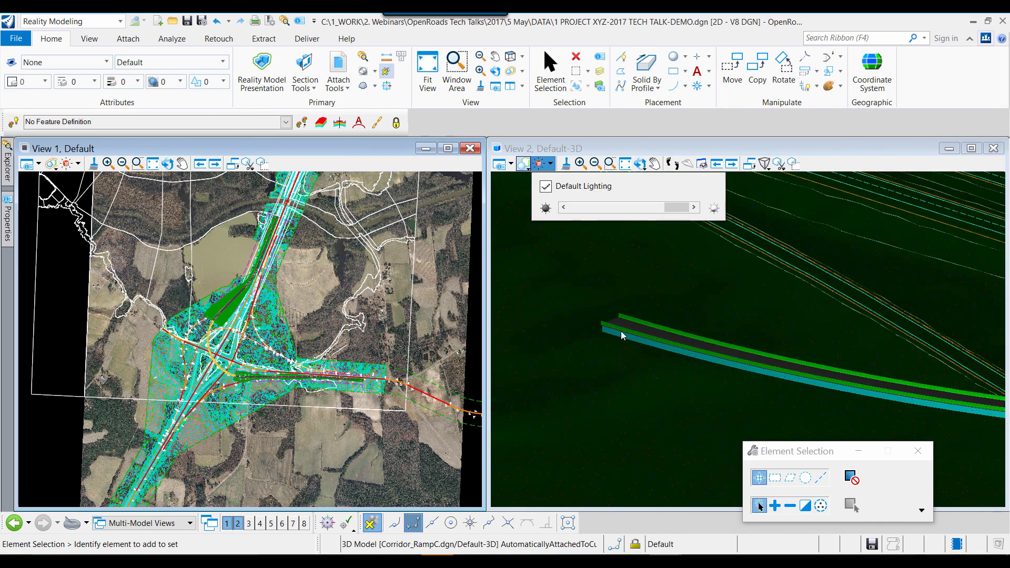
pyautogui.scroll(-5, 628, 334)
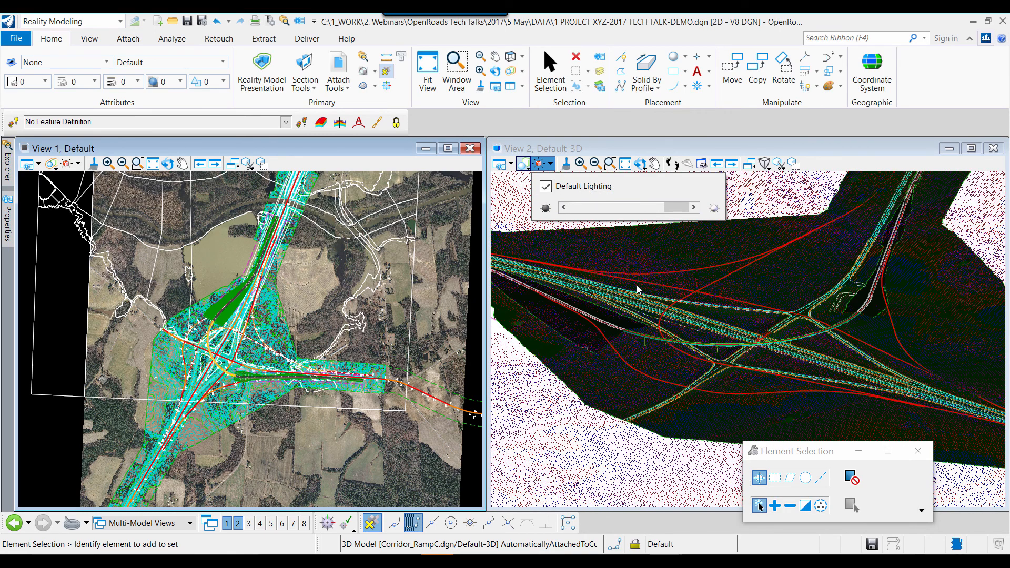
pyautogui.click(637, 290)
pyautogui.scroll(-2, 641, 266)
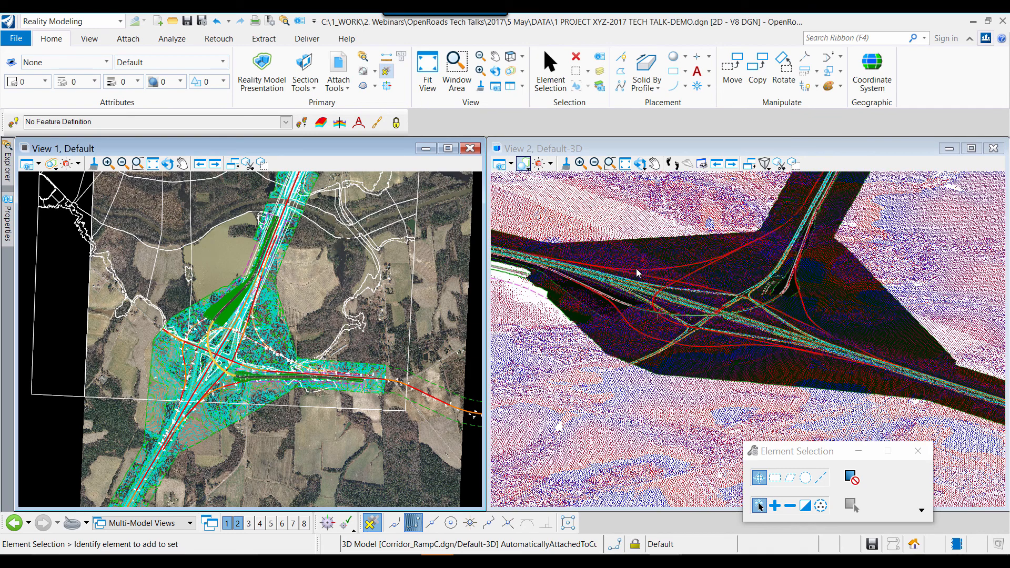
# Rotate View 2 dynamically to see the interchange from another direction and examine the ramp bridge's deck and piers
pyautogui.click(640, 163)
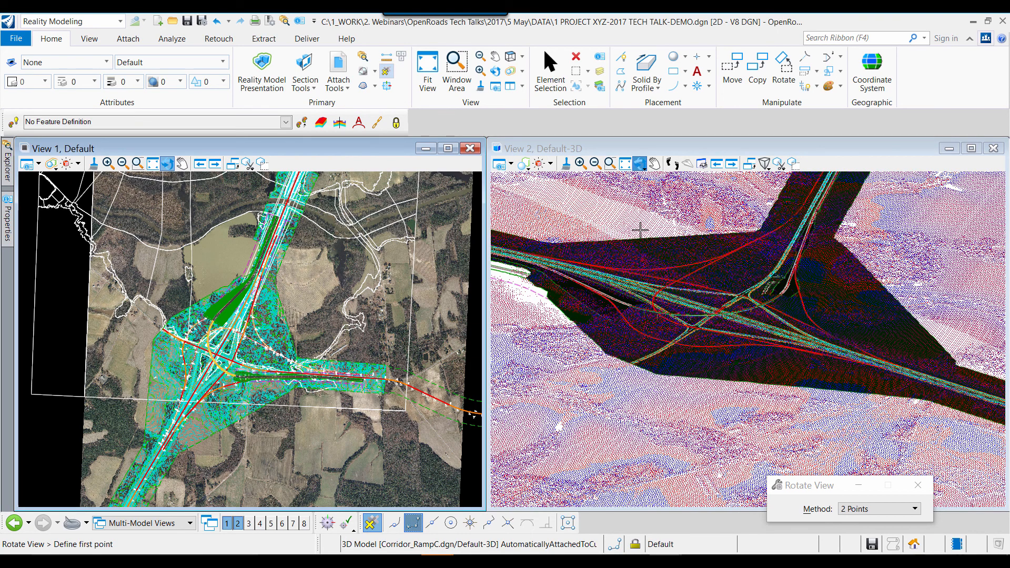
pyautogui.click(629, 290)
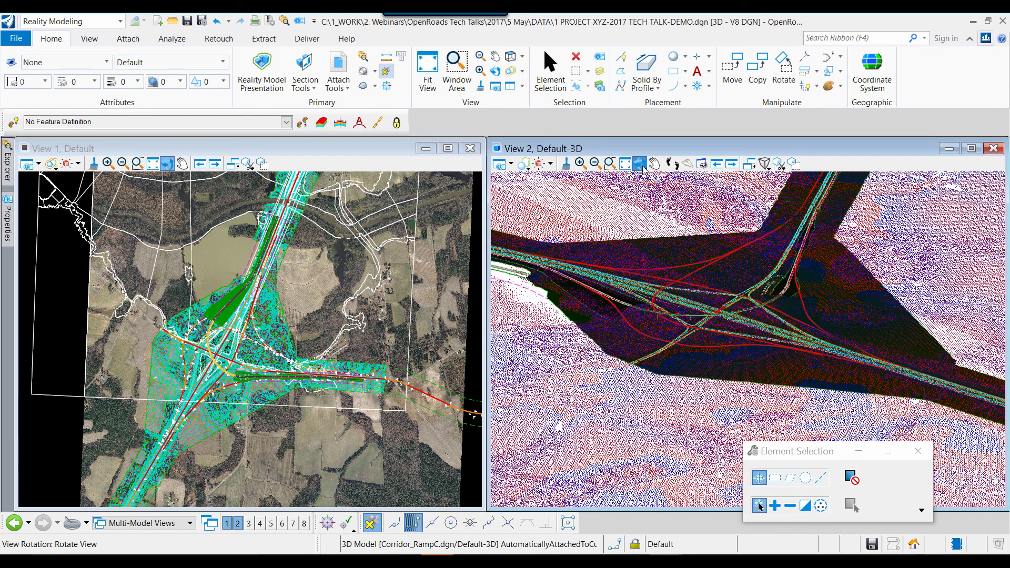
pyautogui.click(613, 299)
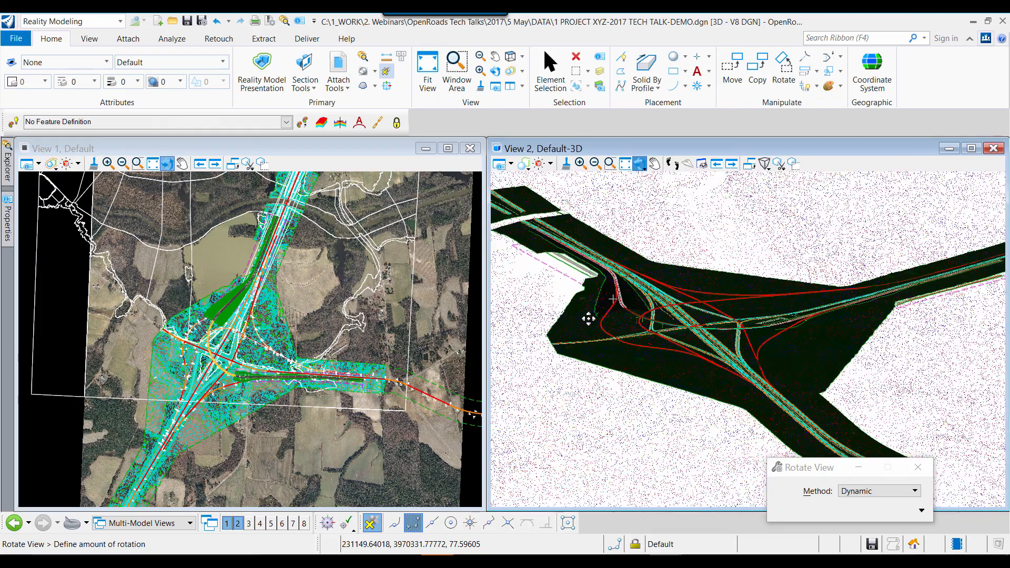
pyautogui.rightClick(585, 320)
pyautogui.scroll(3, 614, 315)
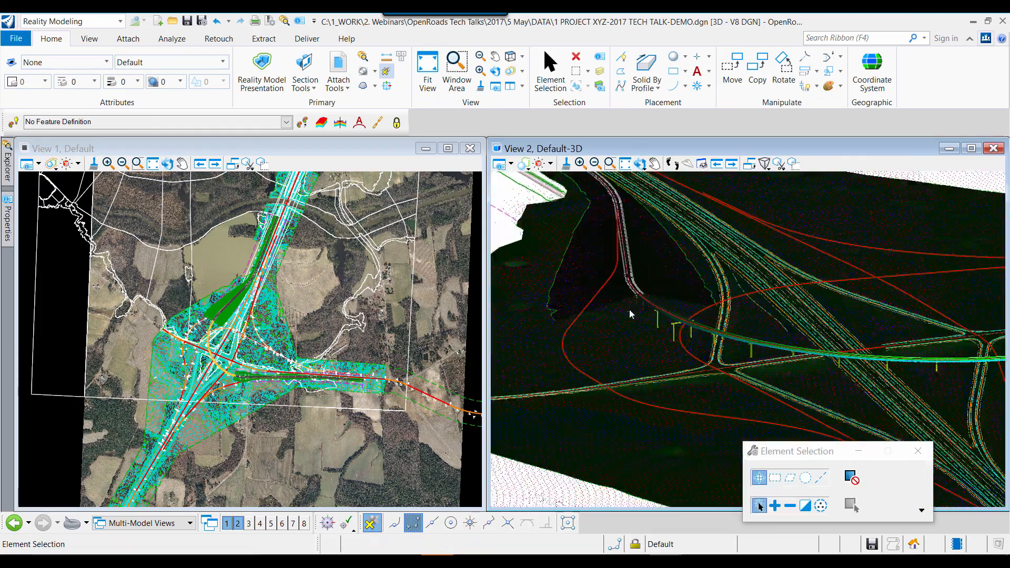
pyautogui.scroll(1, 633, 320)
pyautogui.scroll(1, 690, 327)
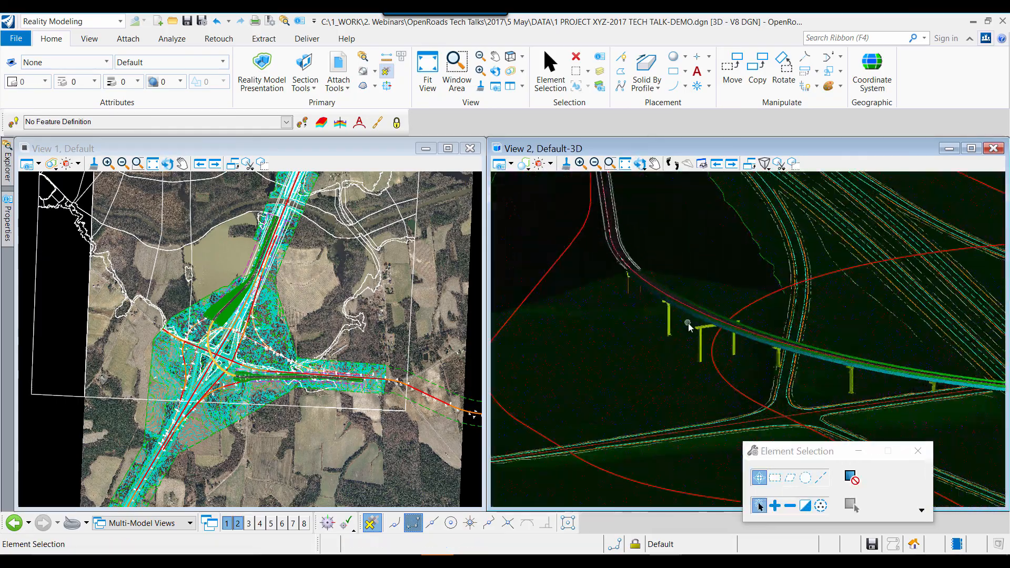
pyautogui.scroll(2, 690, 327)
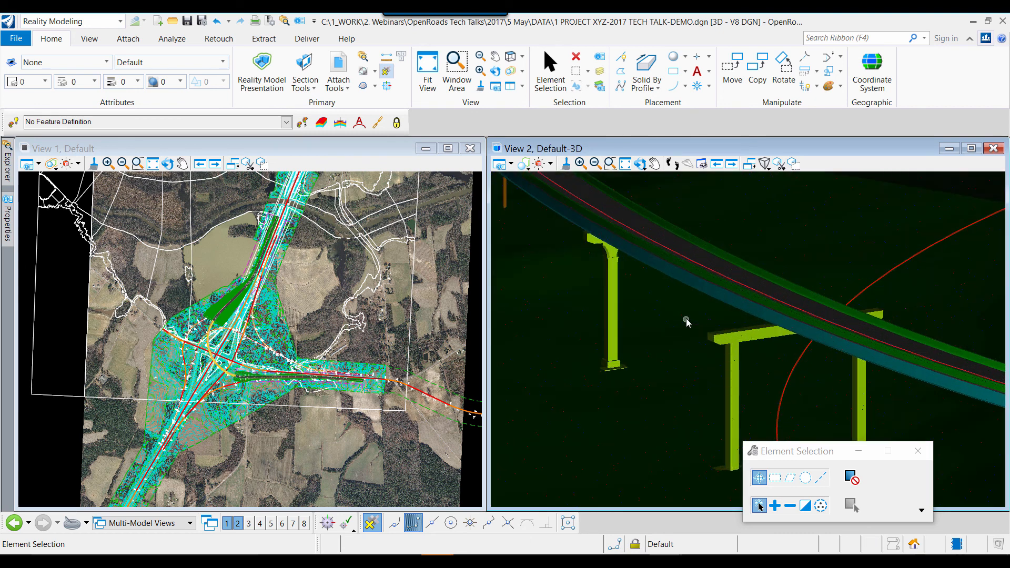
pyautogui.scroll(-4, 664, 350)
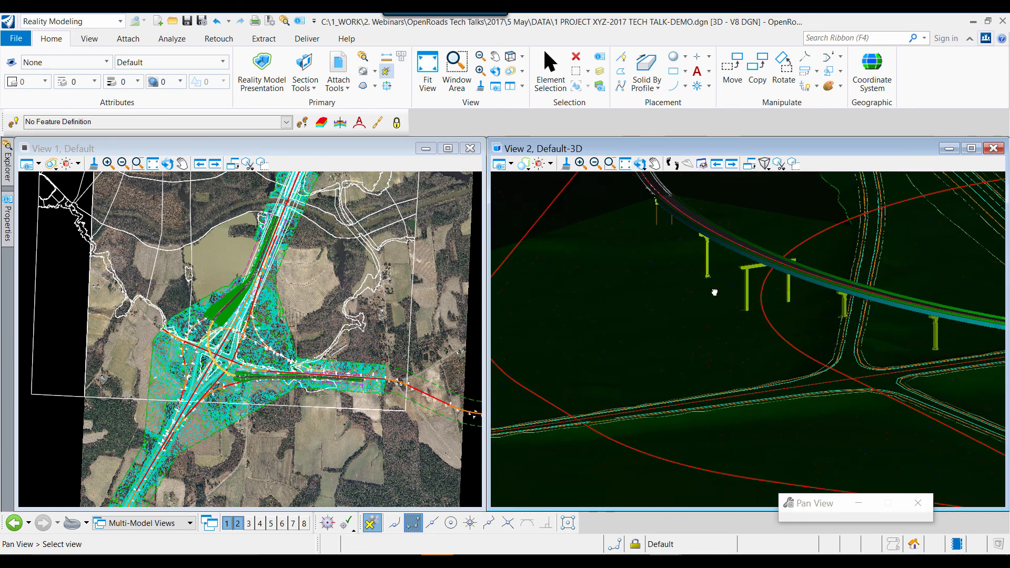
pyautogui.scroll(-1, 714, 294)
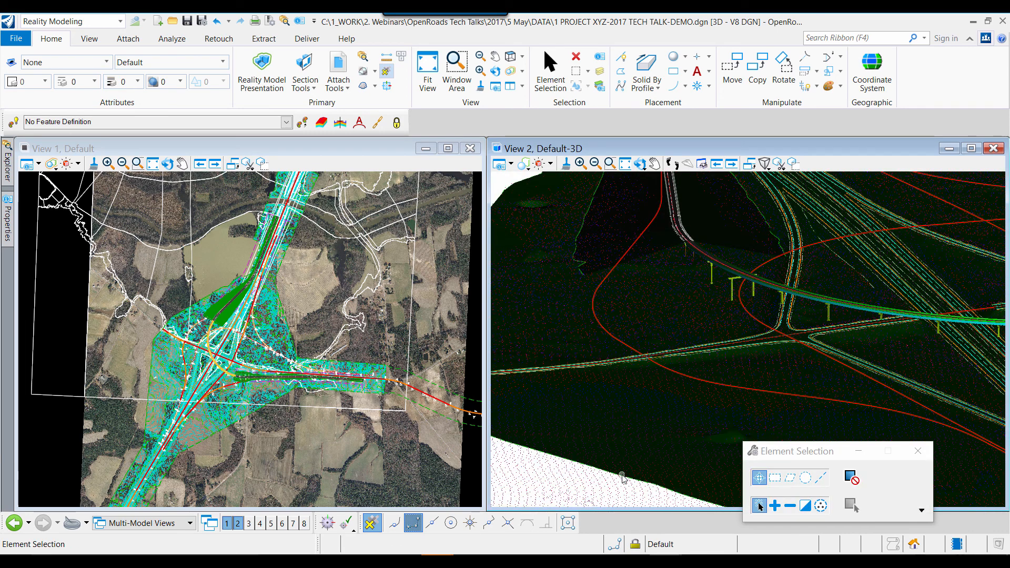
# Select the existing terrain model by its boundary in View 2 and turn off its Triangles display
pyautogui.click(623, 478)
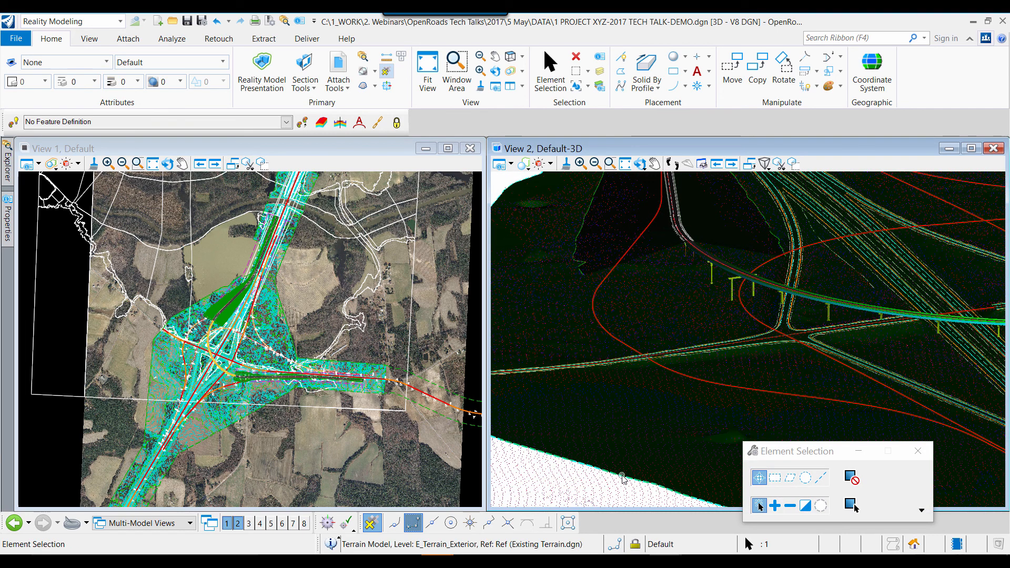
pyautogui.moveTo(8, 241)
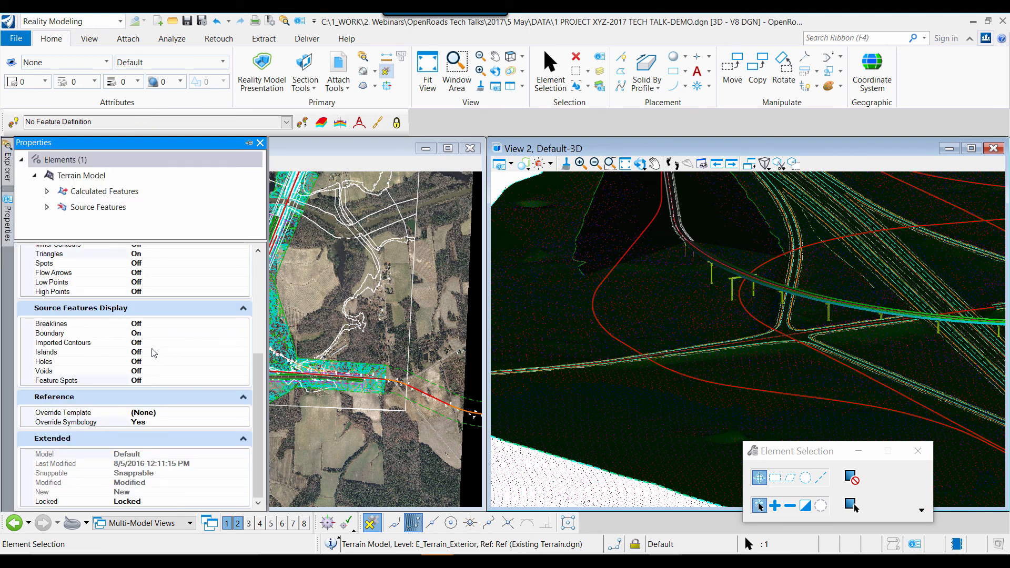
pyautogui.scroll(1, 151, 341)
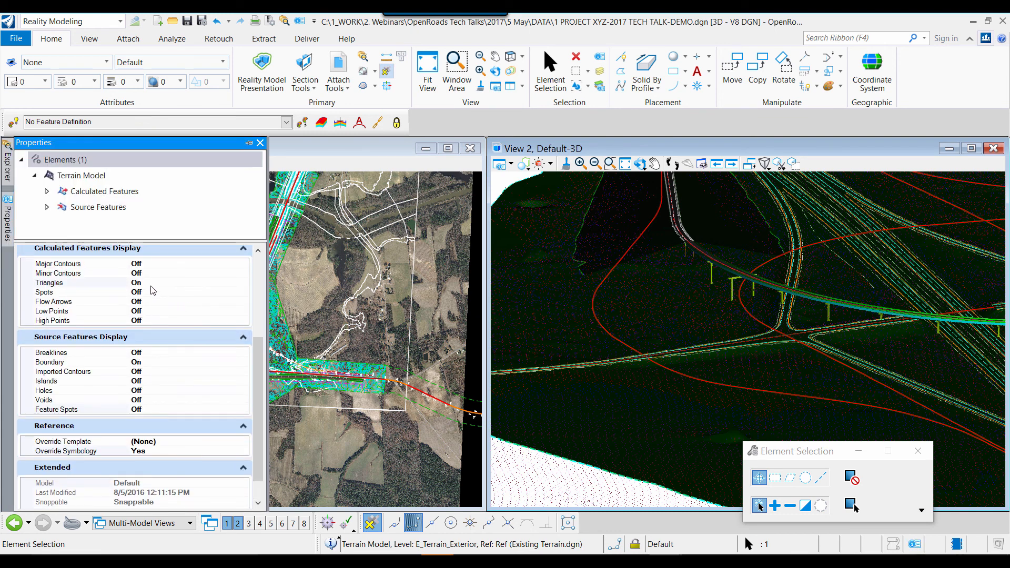
pyautogui.click(148, 282)
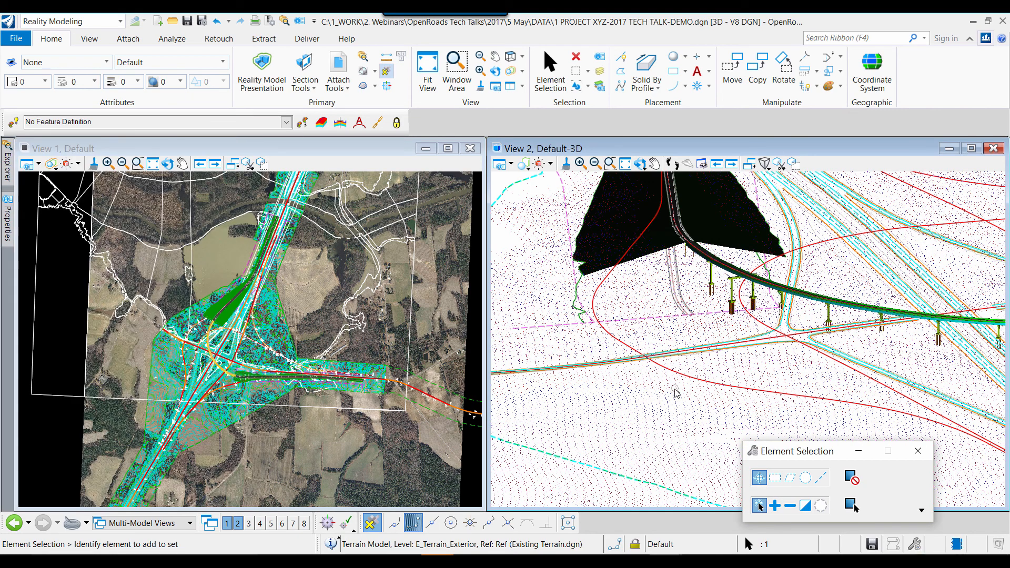
# Brighten View 2 by raising its Default Lighting brightness, and check the shaded ramp surface, bridge deck and piers
pyautogui.scroll(5, 676, 393)
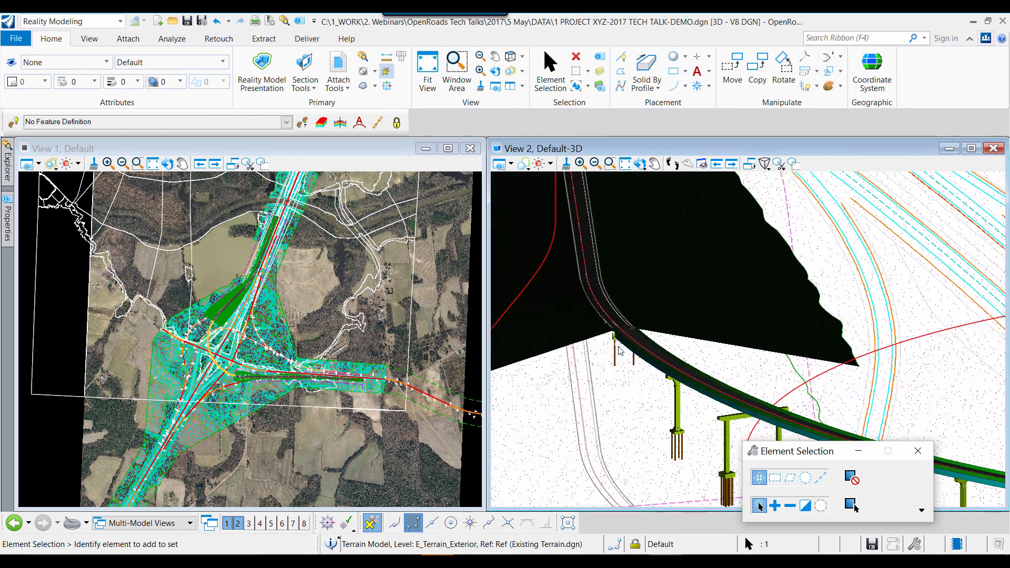
pyautogui.click(539, 164)
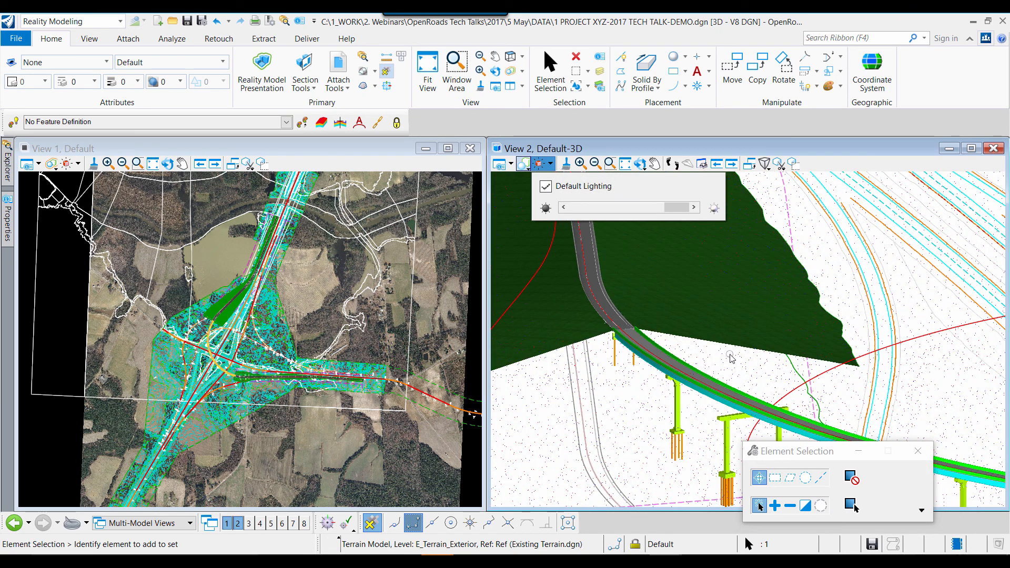
pyautogui.scroll(-3, 729, 348)
pyautogui.scroll(-4, 731, 352)
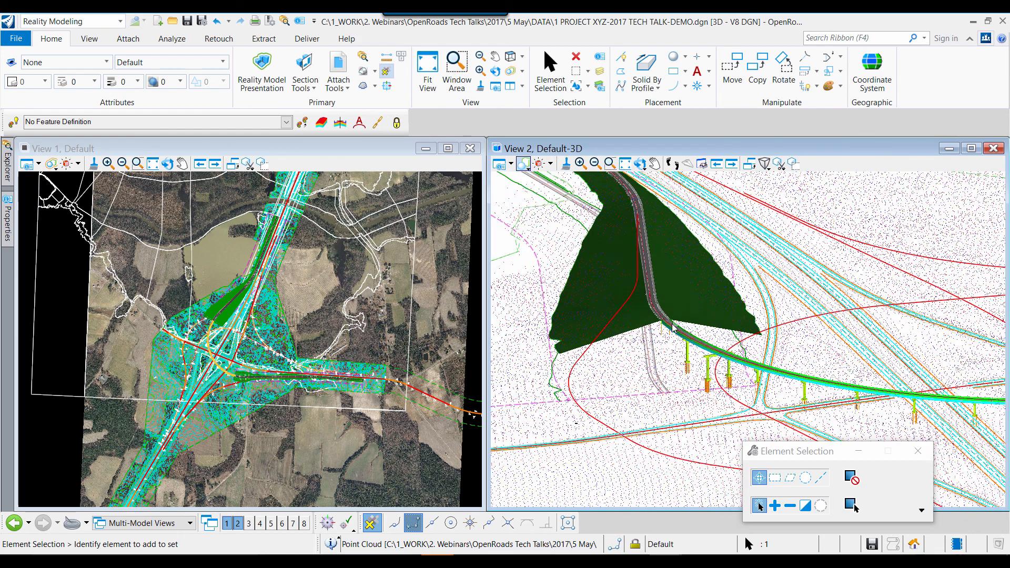
pyautogui.scroll(1, 700, 337)
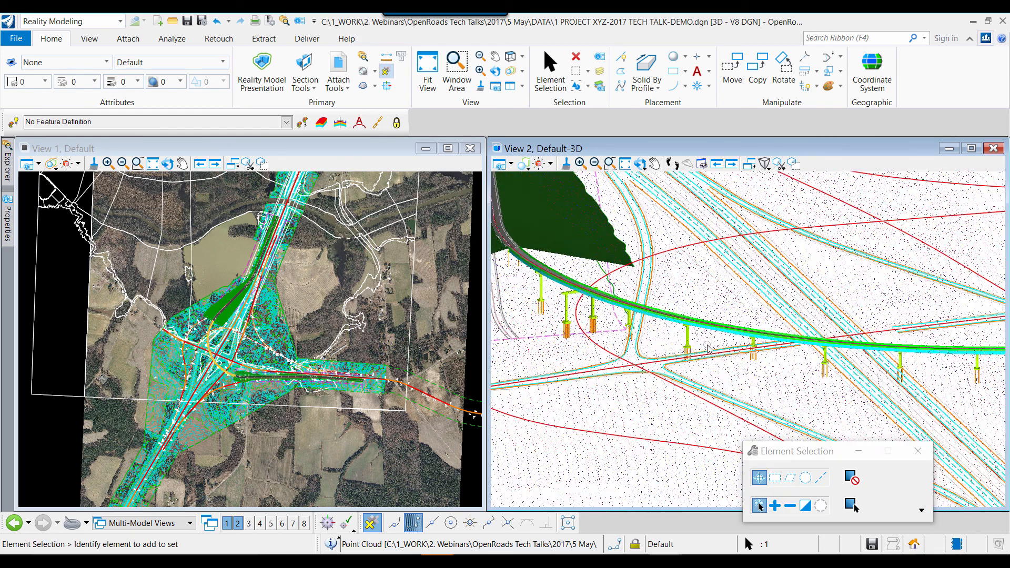
pyautogui.scroll(-1, 662, 229)
# Rotate View 2 dynamically to look at the interchange from the opposite end of the Ramp C bridge
pyautogui.click(641, 164)
pyautogui.scroll(-2, 659, 295)
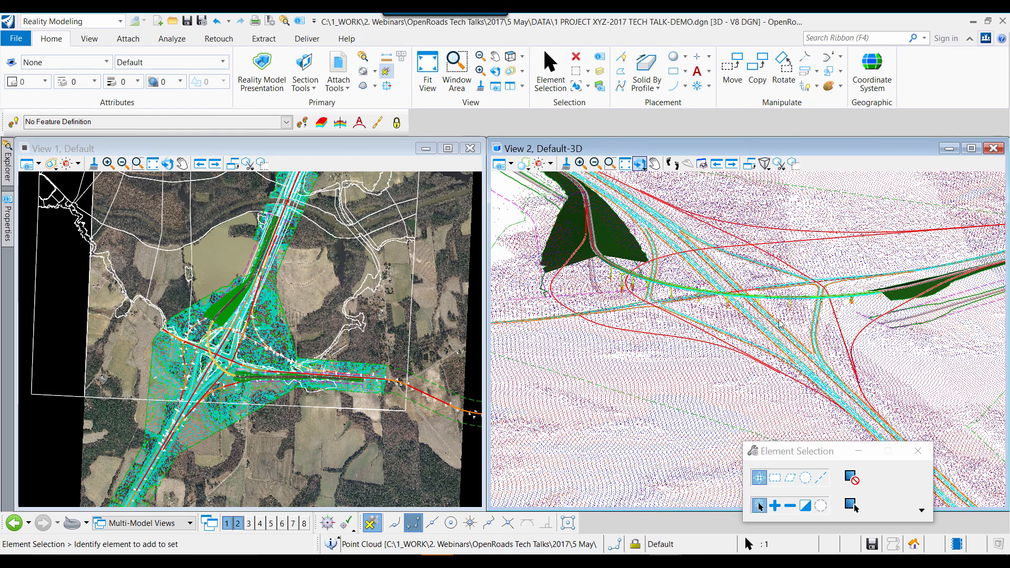
pyautogui.moveTo(819, 336); pyautogui.dragTo(672, 331, button='middle')
pyautogui.click(641, 164)
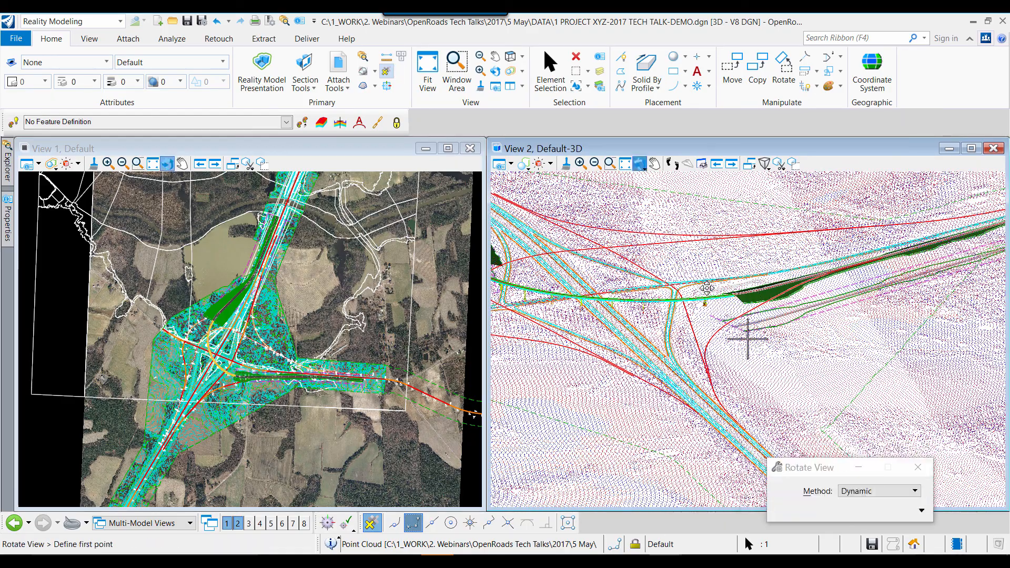
pyautogui.click(745, 333)
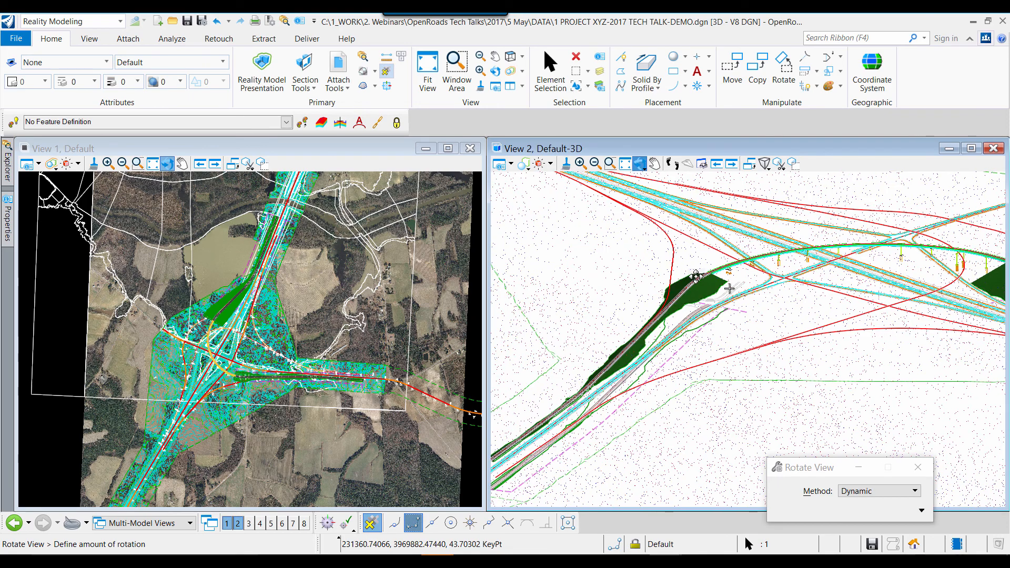
pyautogui.click(771, 292)
pyautogui.rightClick(785, 285)
pyautogui.moveTo(784, 289); pyautogui.dragTo(650, 302, button='middle')
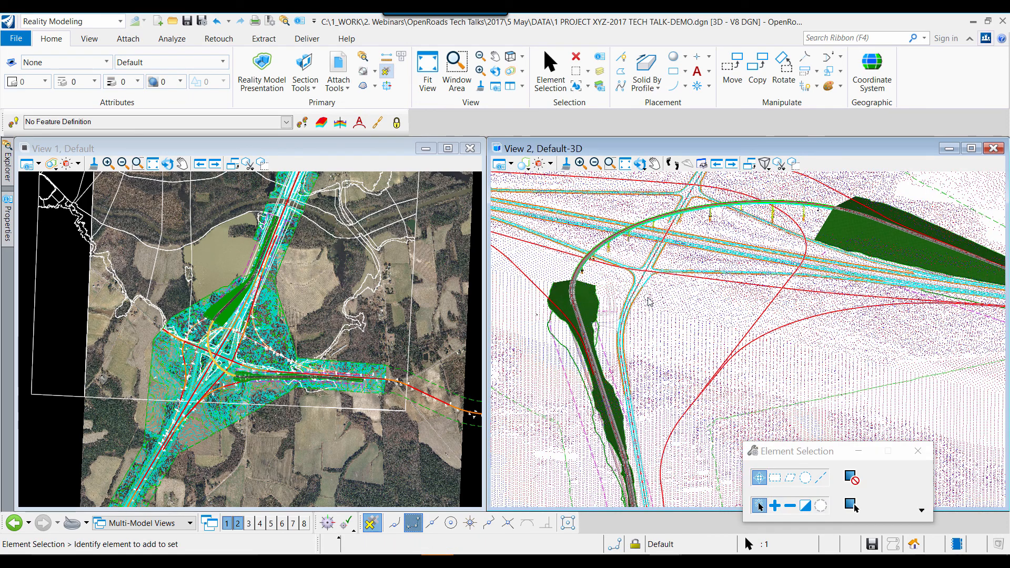
# Rotate View 2 dynamically a little further and examine the curved ramp bridge crossing the highway up close
pyautogui.scroll(-2, 614, 320)
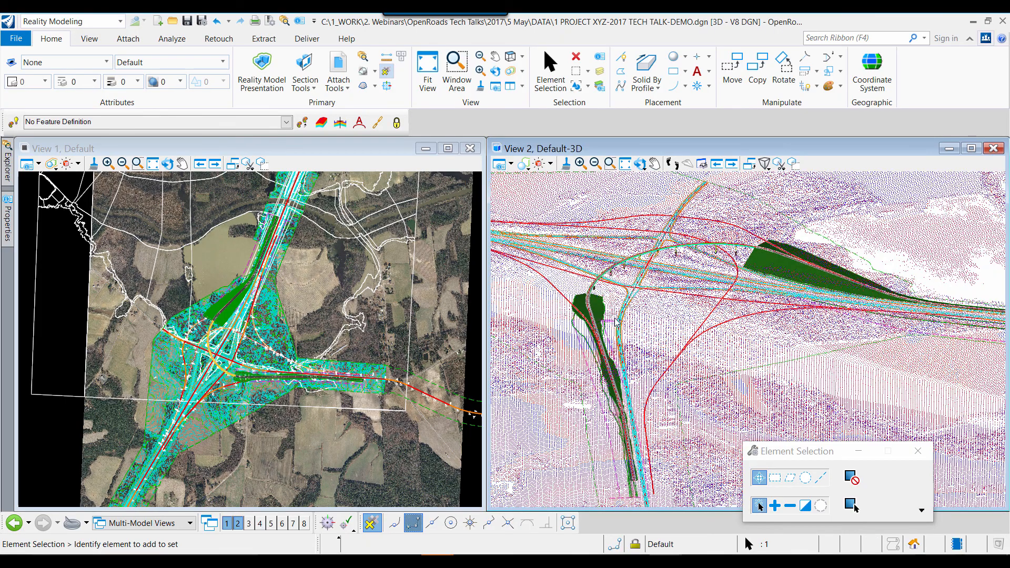
pyautogui.click(640, 164)
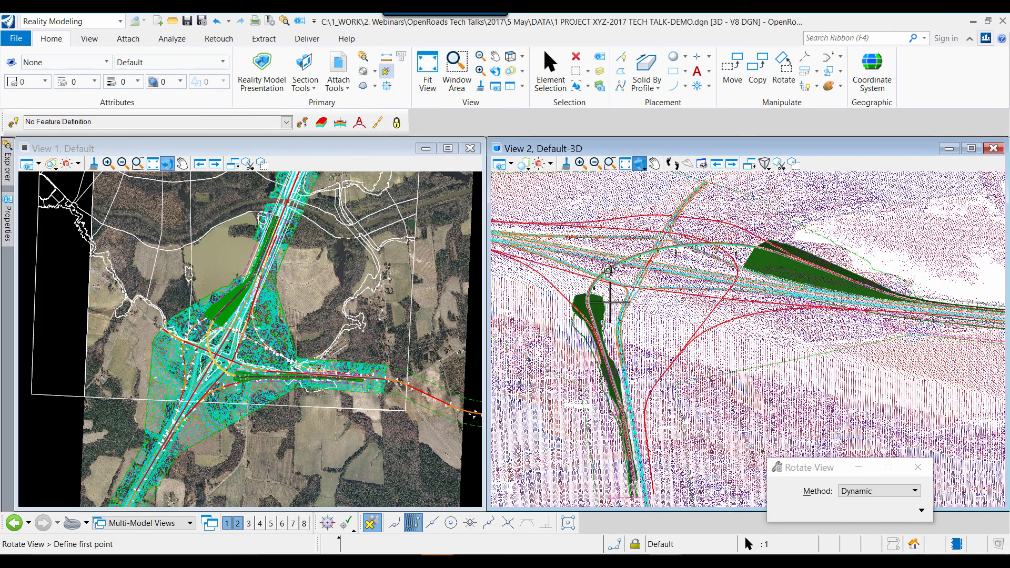
pyautogui.click(697, 323)
pyautogui.click(734, 315)
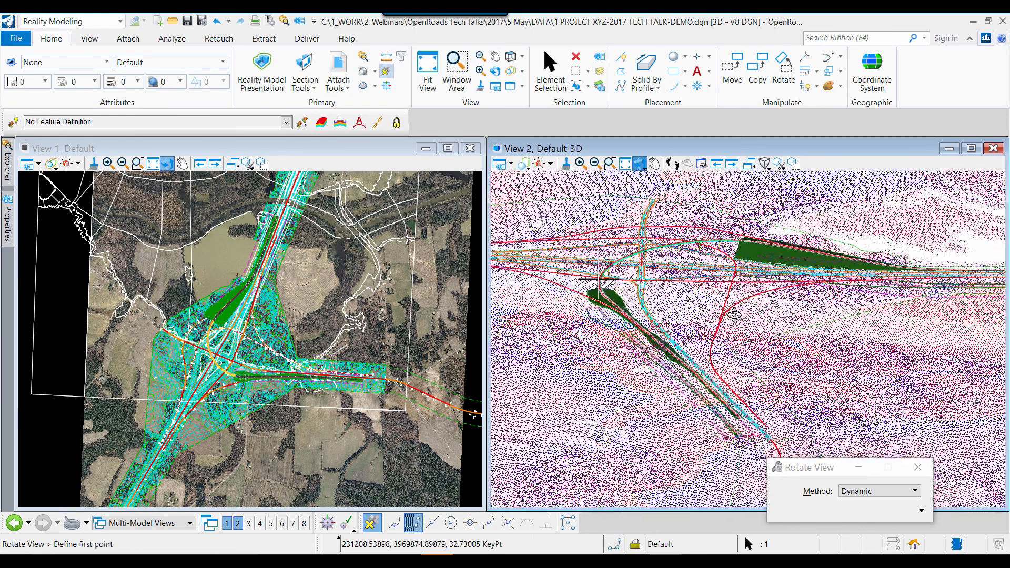
pyautogui.rightClick(611, 274)
pyautogui.scroll(2, 612, 276)
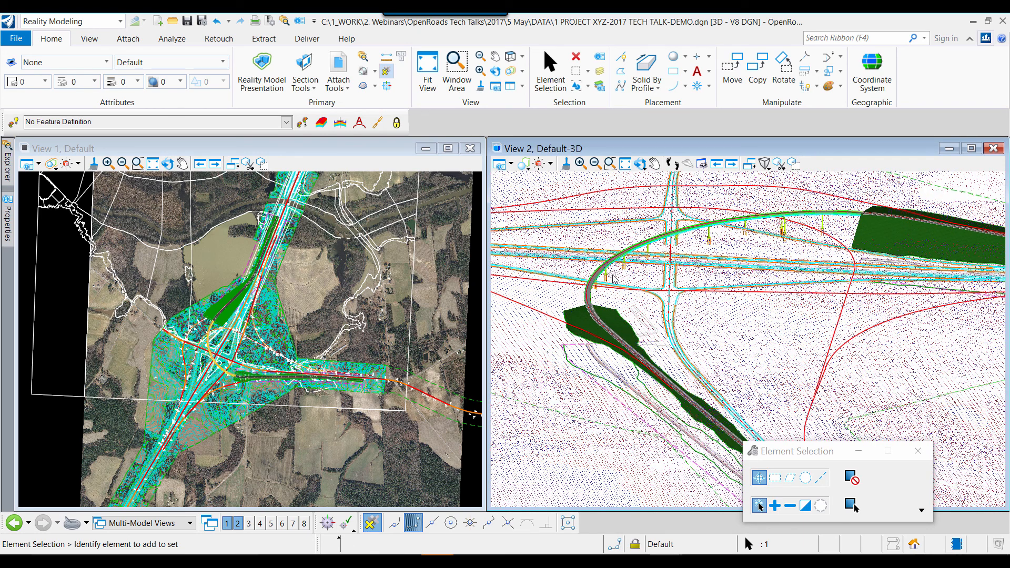
pyautogui.moveTo(636, 271); pyautogui.dragTo(658, 331, button='middle')
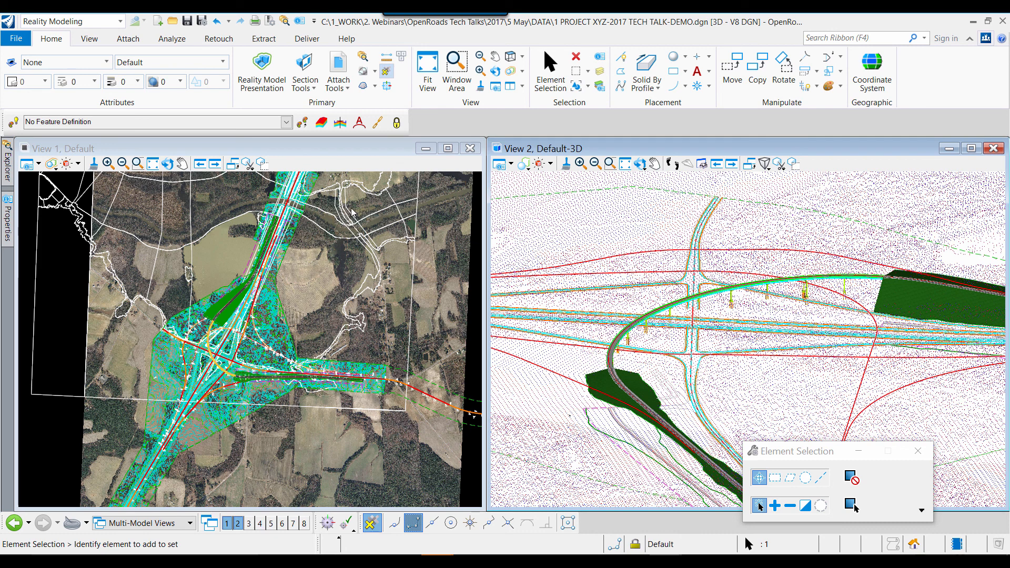
pyautogui.scroll(5, 652, 342)
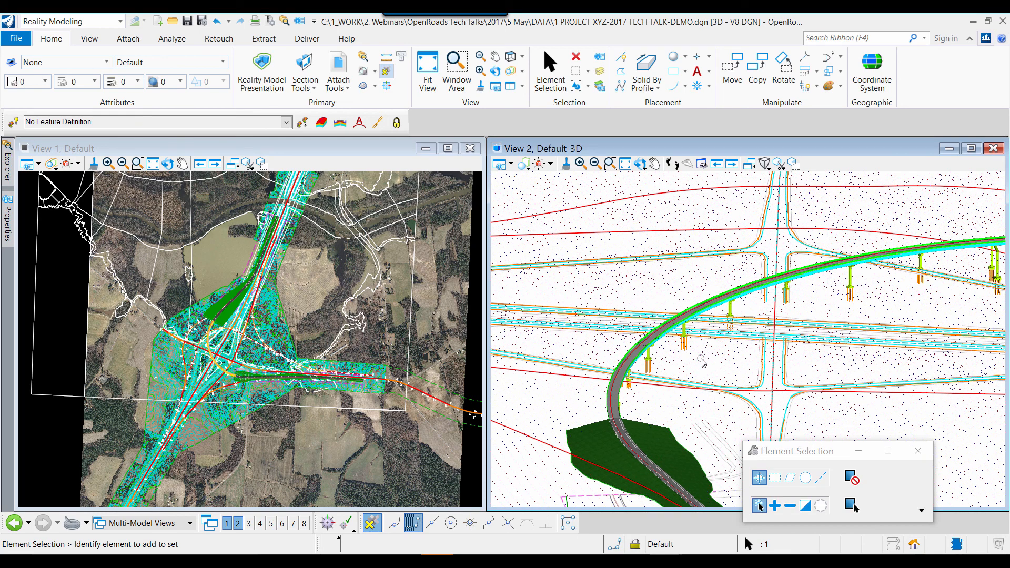
# With View 1 active, attach Reality Model 2.dgn as a reference using the Coincident World attachment method, and close the References dialog
pyautogui.scroll(2, 217, 384)
pyautogui.scroll(2, 217, 385)
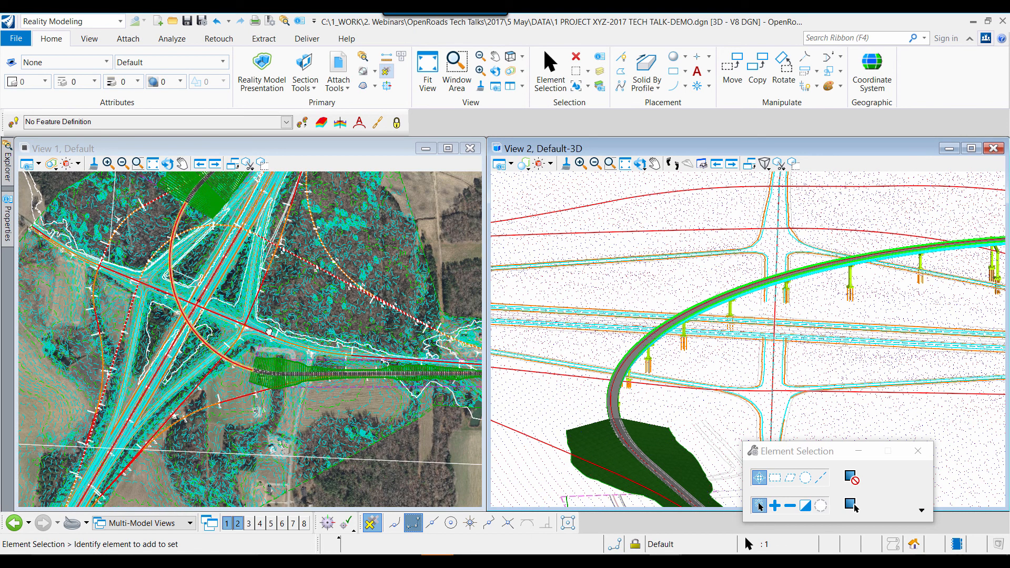
pyautogui.scroll(2, 233, 384)
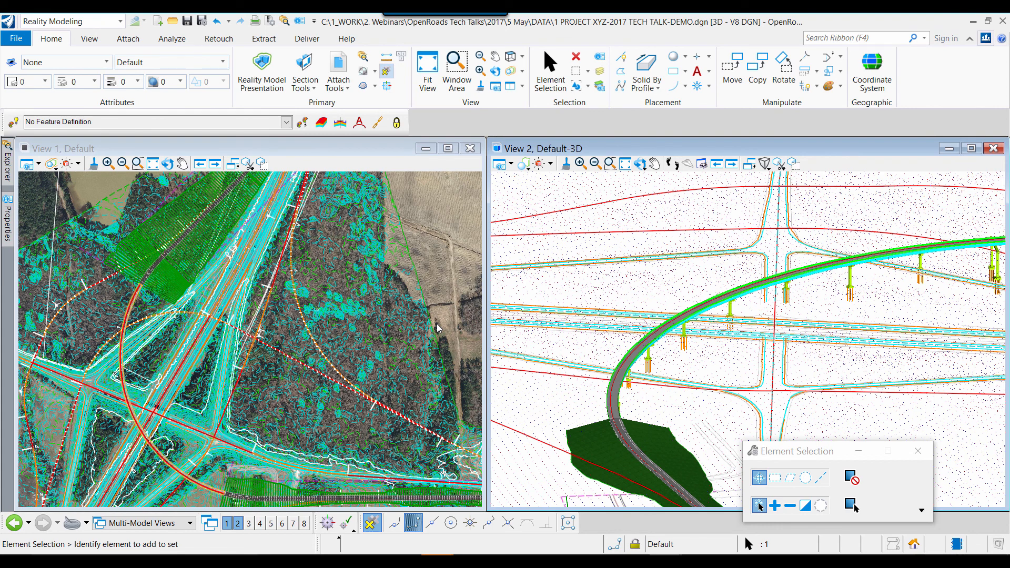
pyautogui.click(307, 146)
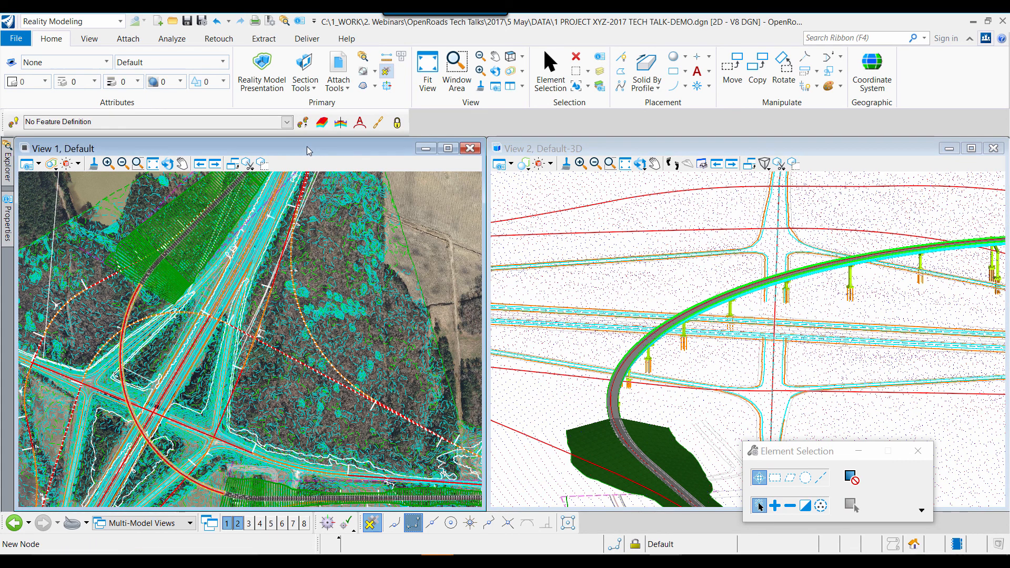
pyautogui.click(339, 65)
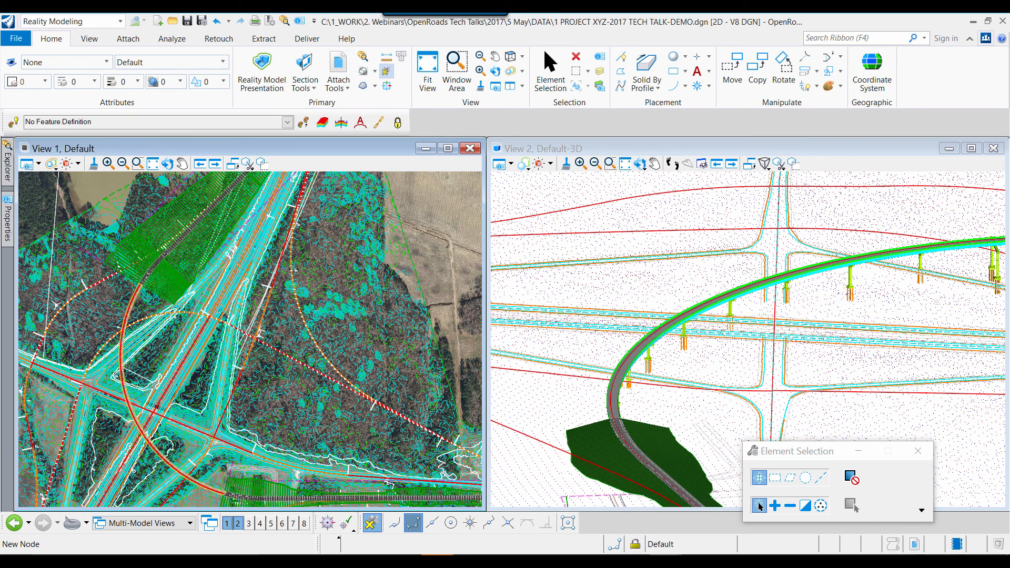
pyautogui.moveTo(1008, 279); pyautogui.dragTo(407, 51)
pyautogui.click(123, 61)
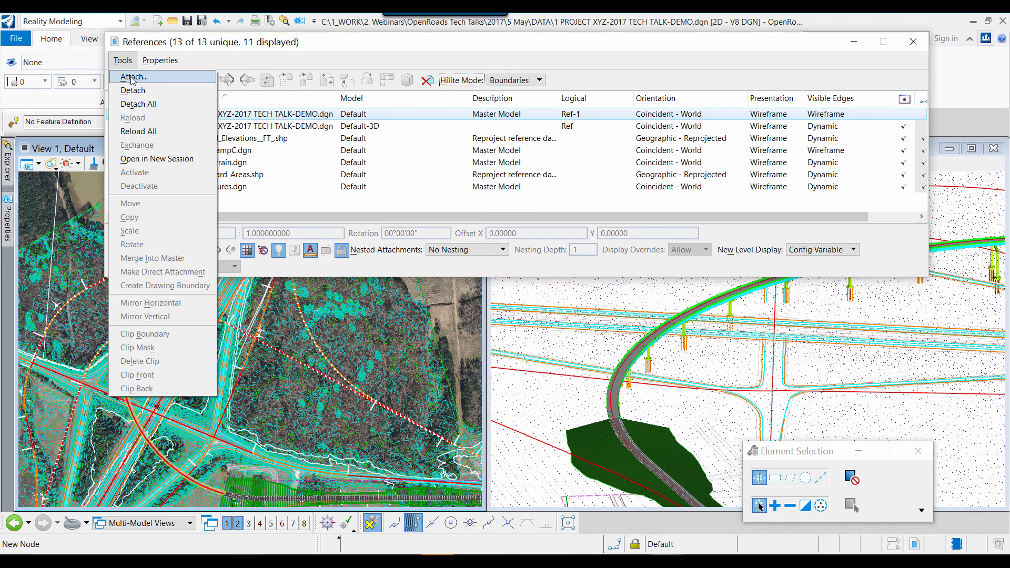
pyautogui.click(131, 78)
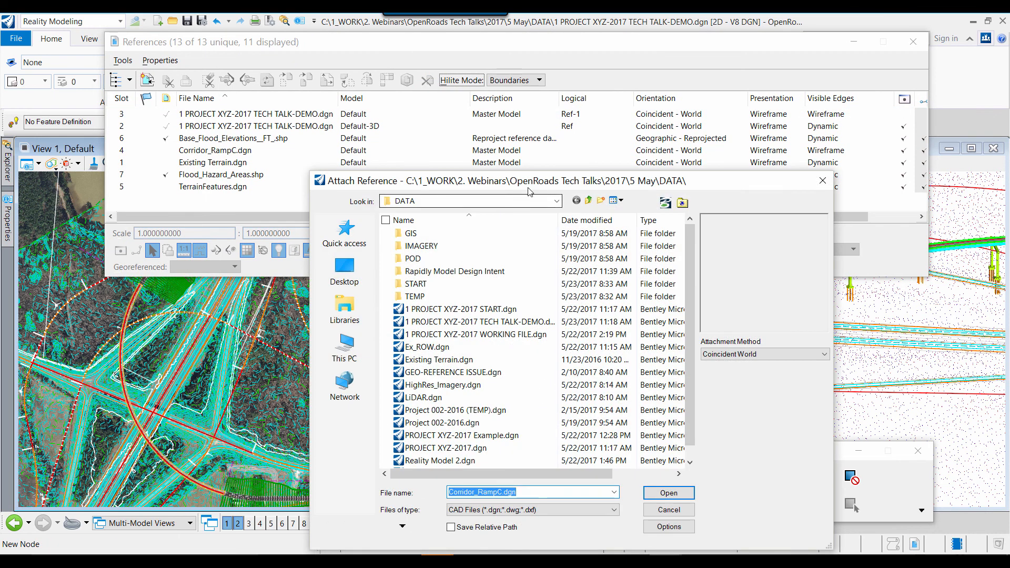
pyautogui.moveTo(529, 188); pyautogui.dragTo(533, 75)
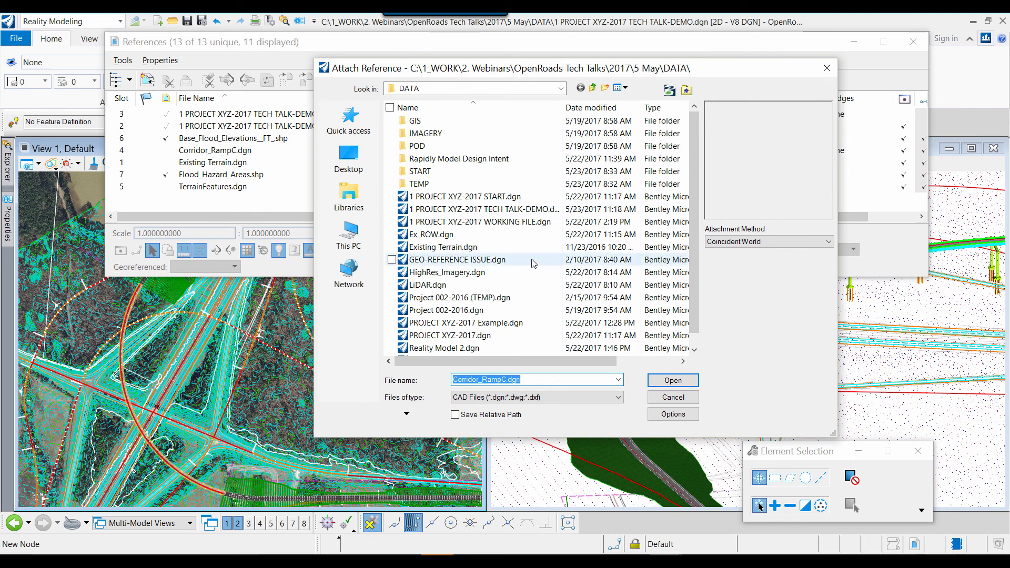
pyautogui.click(485, 350)
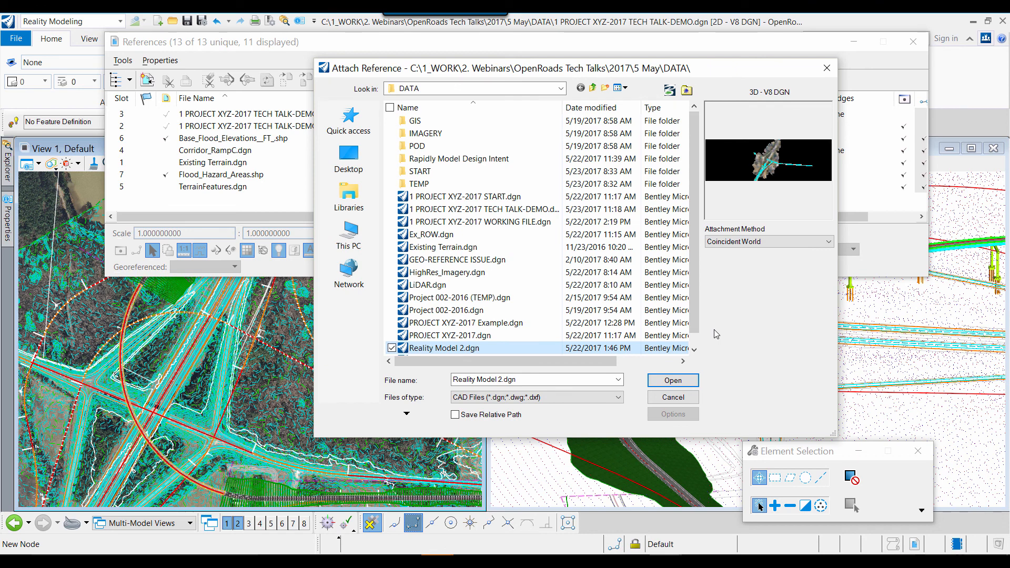
pyautogui.click(684, 380)
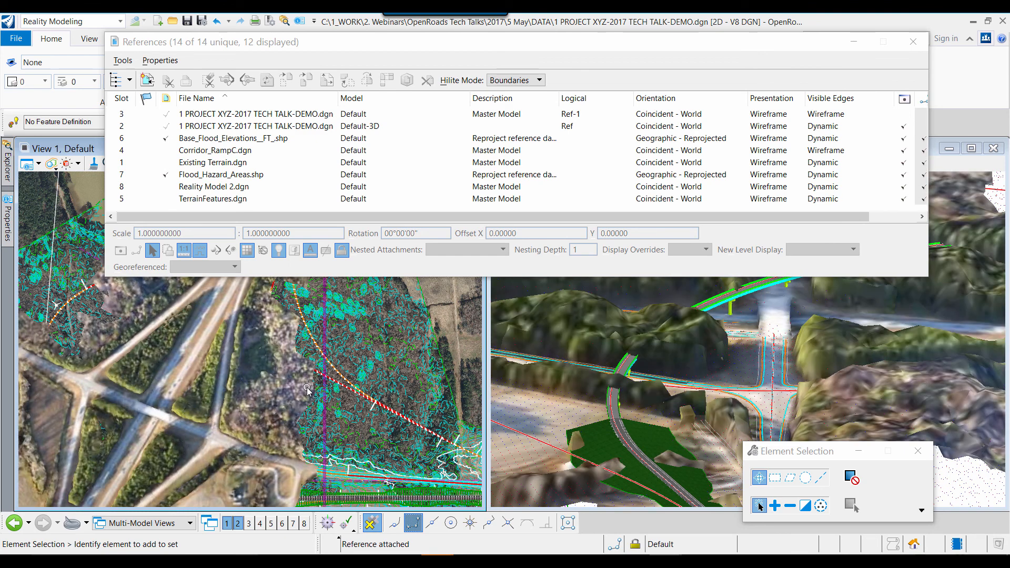
pyautogui.click(914, 42)
# Move the Element Selection window off the main area of View 2 and examine the attached reality mesh in both views
pyautogui.moveTo(810, 450); pyautogui.dragTo(481, 474)
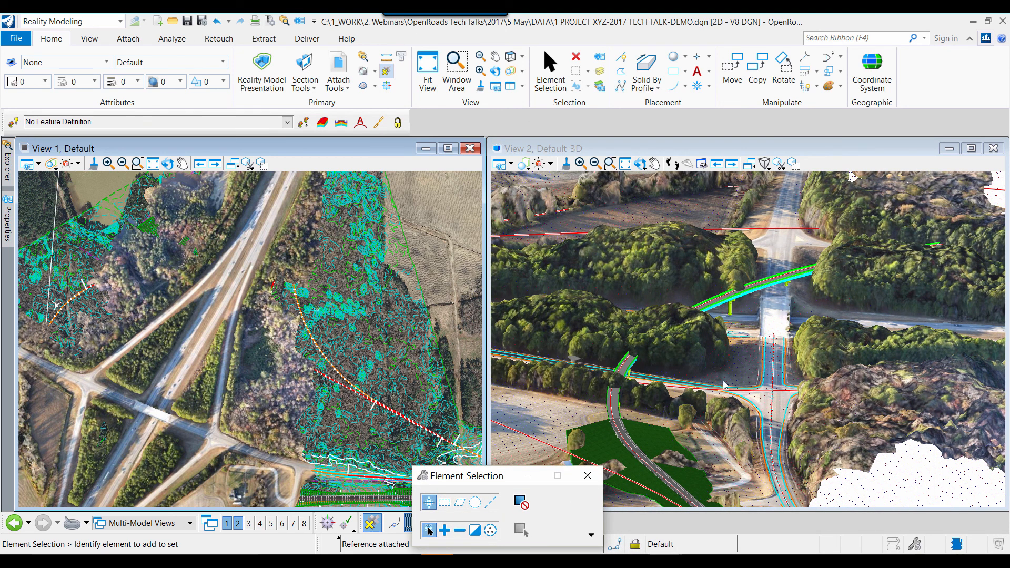
pyautogui.moveTo(725, 386); pyautogui.dragTo(709, 308, button='middle')
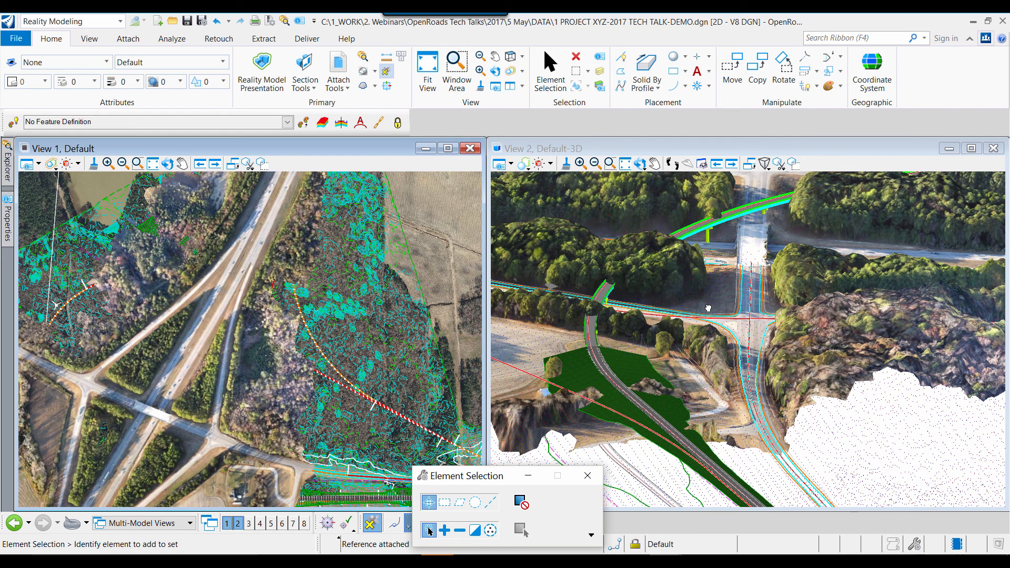
pyautogui.scroll(-2, 321, 363)
pyautogui.moveTo(331, 389); pyautogui.dragTo(323, 326, button='middle')
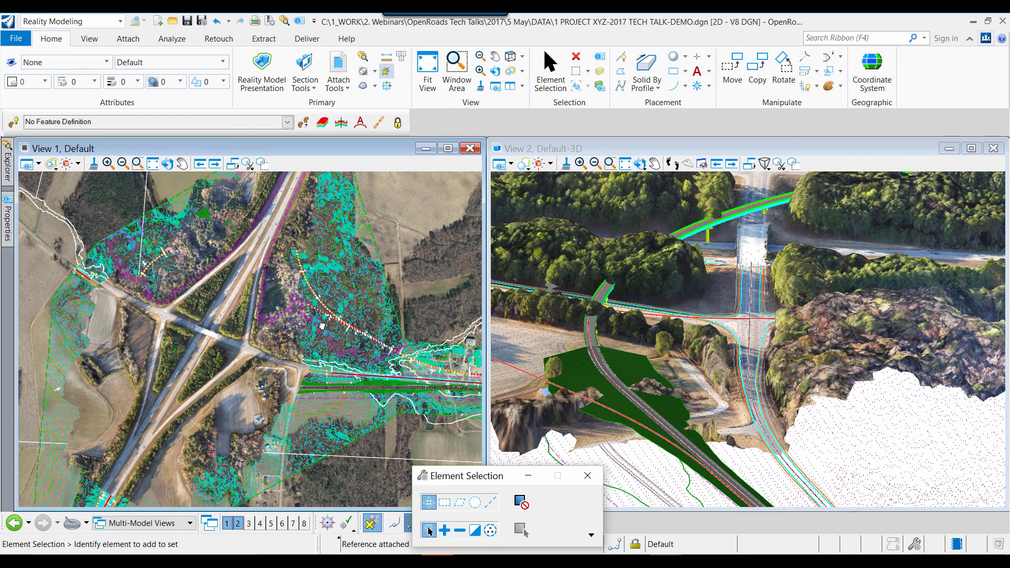
pyautogui.moveTo(322, 326)
pyautogui.moveTo(692, 303); pyautogui.dragTo(713, 367, button='middle')
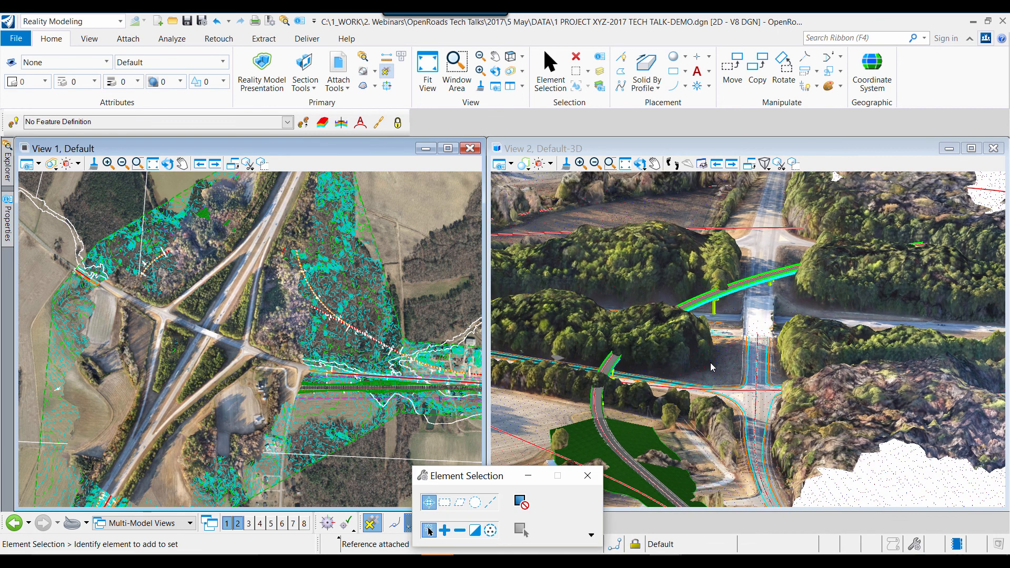
# Rotate View 2 dynamically in two passes to examine the ramp bridge against the reality mesh's trees and roads
pyautogui.click(641, 165)
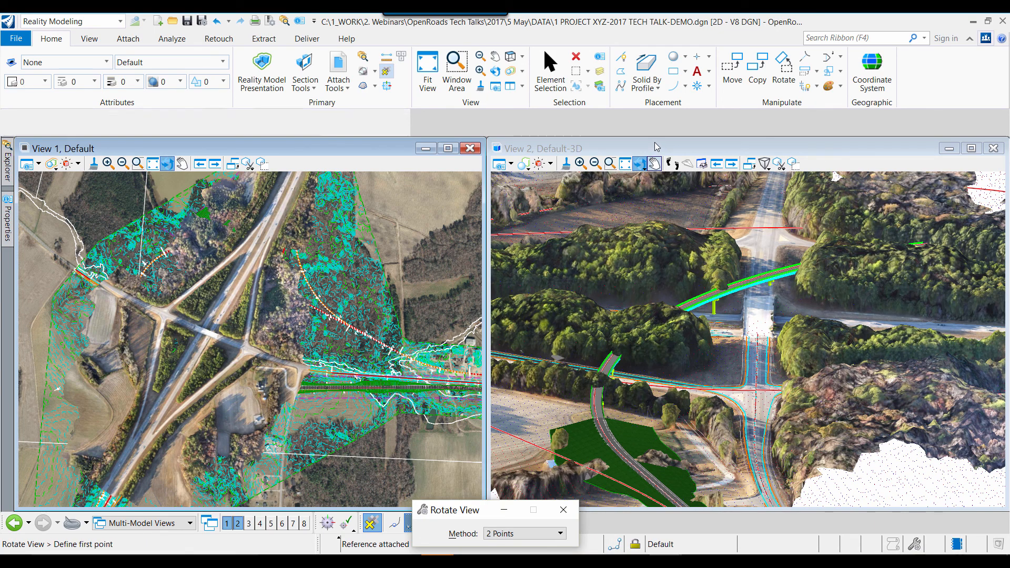
pyautogui.click(659, 315)
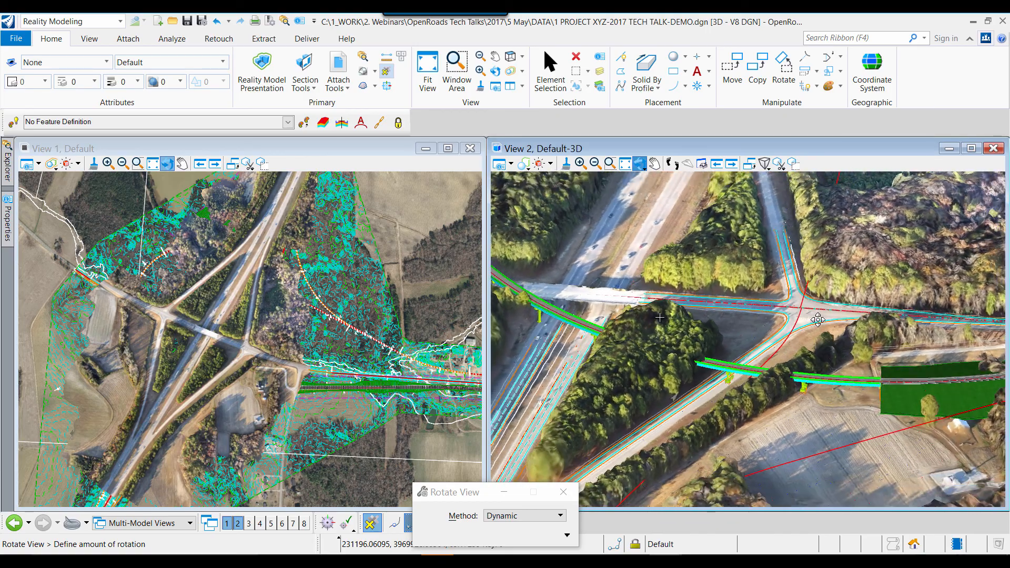
pyautogui.click(877, 314)
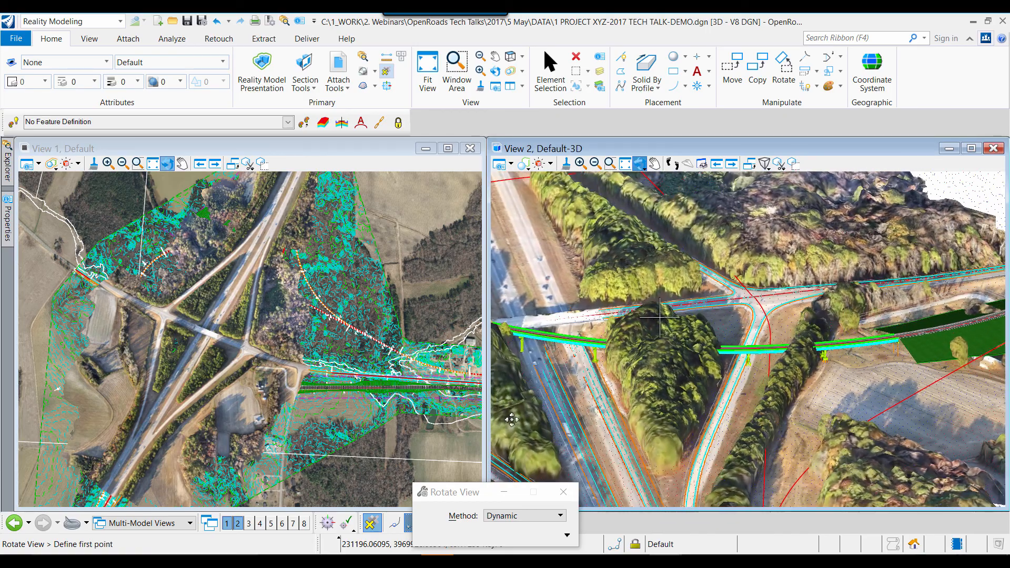
pyautogui.click(535, 406)
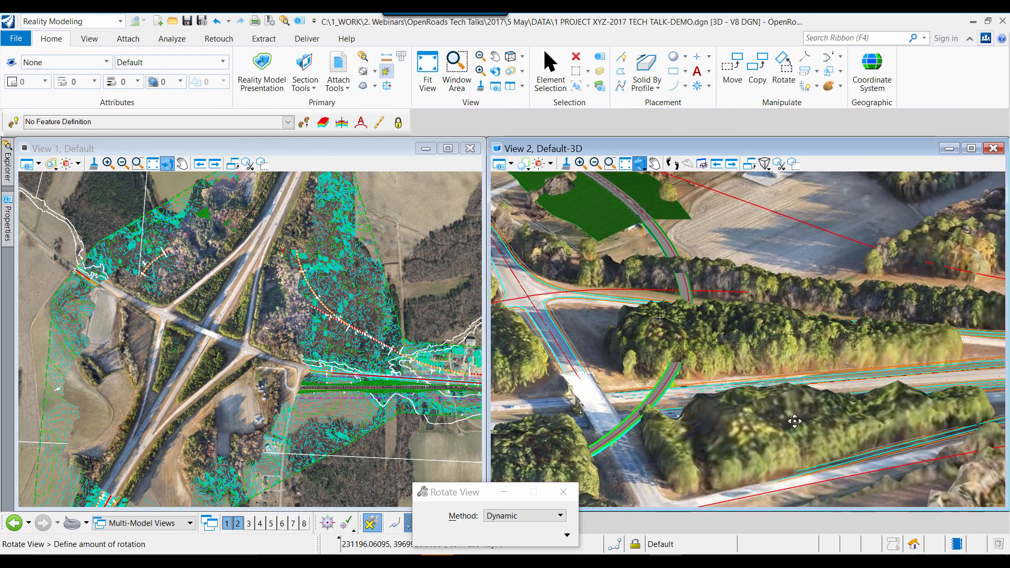
pyautogui.click(771, 446)
pyautogui.rightClick(755, 447)
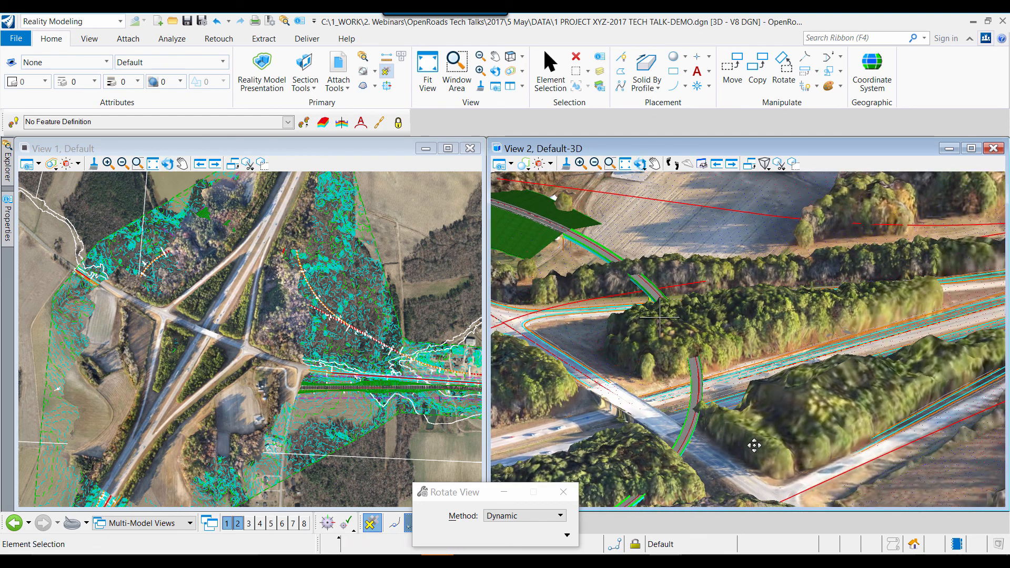
# Rotate View 2 dynamically around the interchange and examine the Ramp C corridor and bridge within the reality mesh from opposite sides
pyautogui.moveTo(720, 456); pyautogui.dragTo(760, 381, button='middle')
pyautogui.moveTo(725, 425); pyautogui.dragTo(778, 429, button='middle')
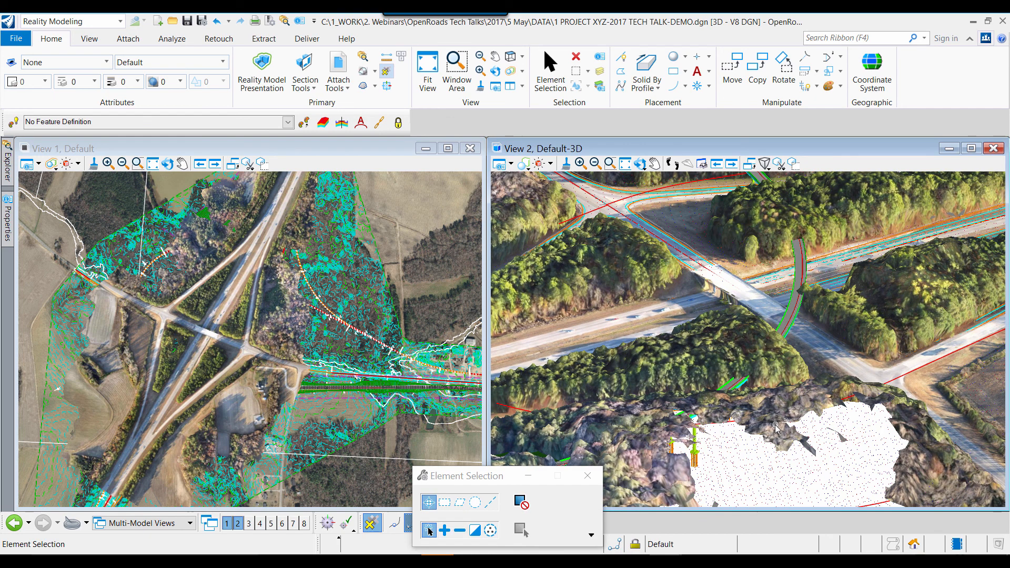
pyautogui.scroll(-1, 765, 370)
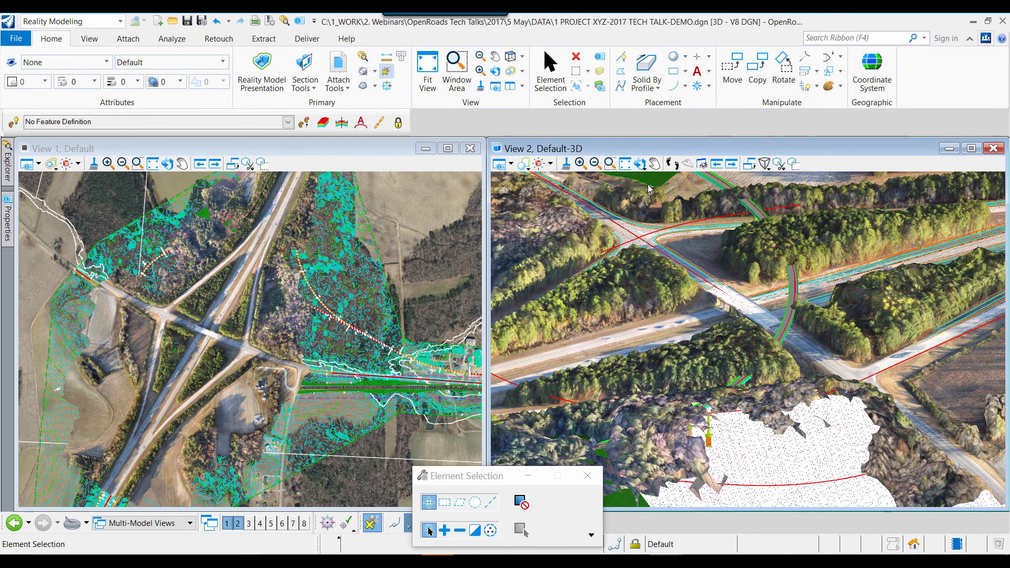
pyautogui.click(640, 163)
pyautogui.click(703, 271)
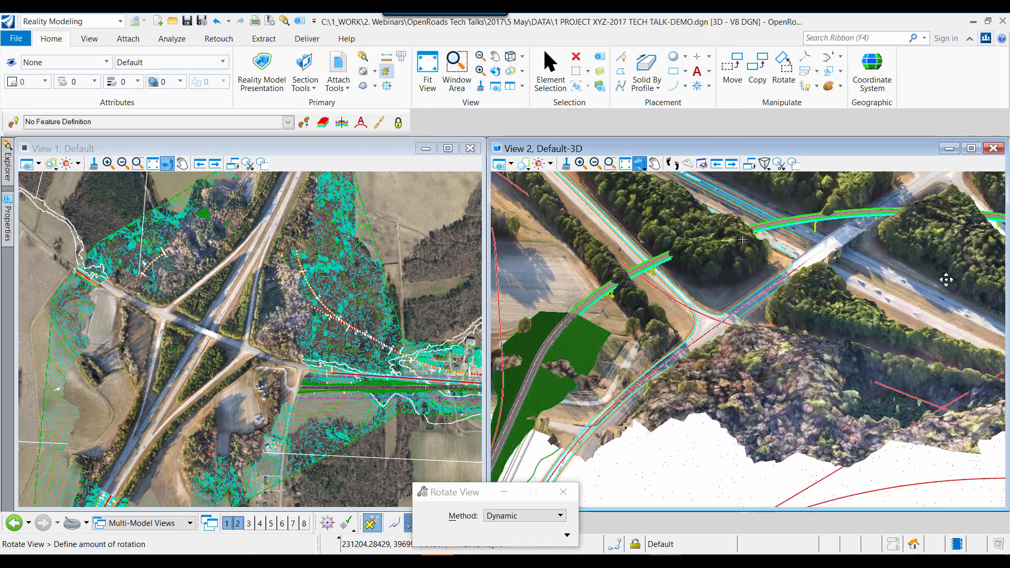
pyautogui.click(946, 279)
pyautogui.click(667, 288)
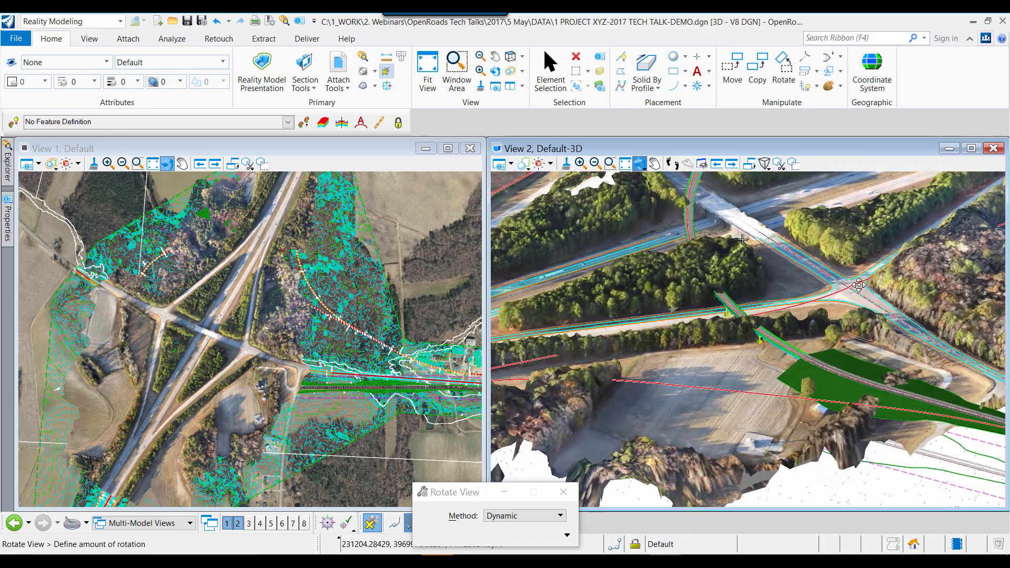
pyautogui.click(750, 258)
pyautogui.rightClick(750, 258)
pyautogui.moveTo(750, 258); pyautogui.dragTo(788, 390, button='middle')
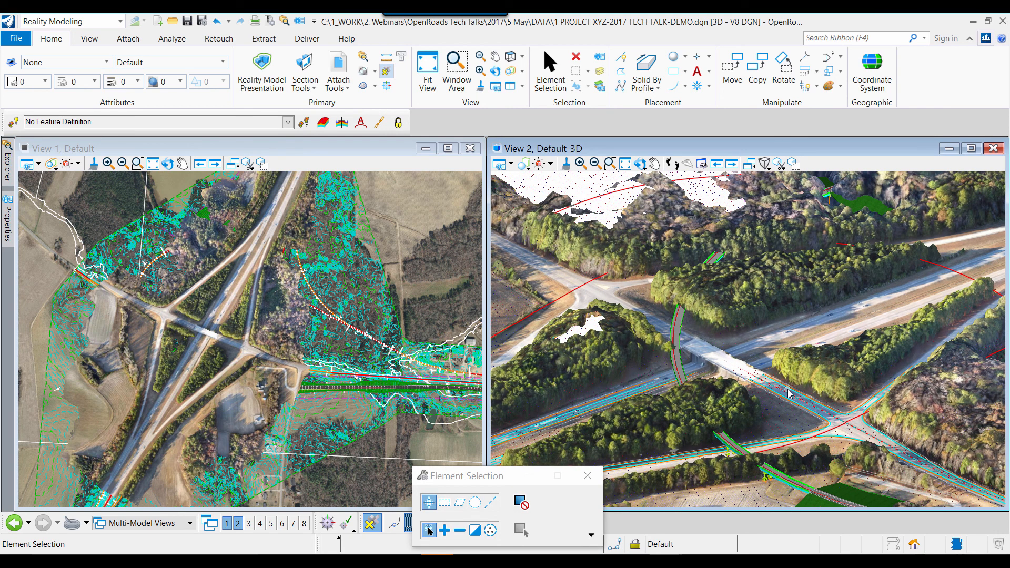
pyautogui.moveTo(788, 392)
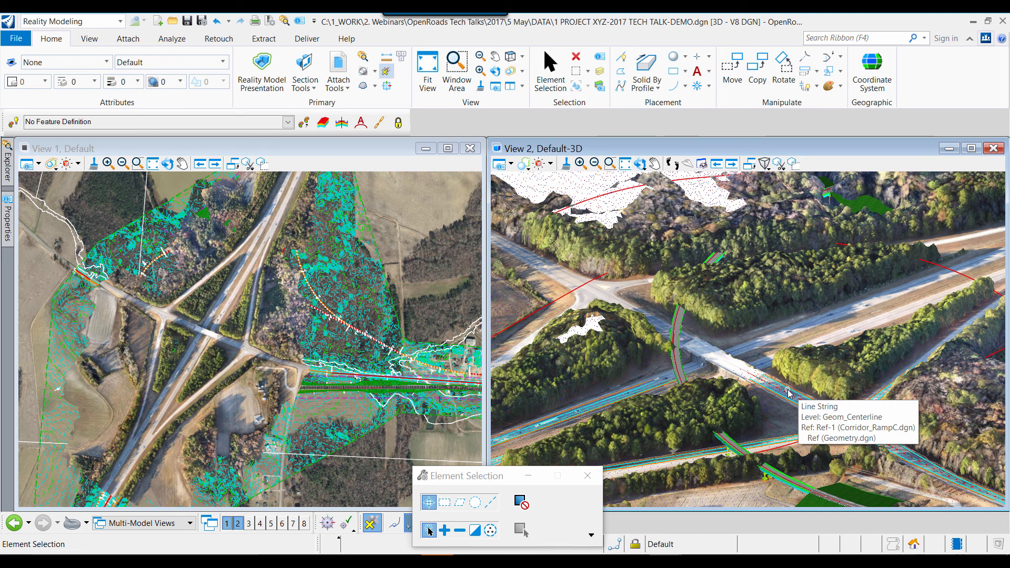
pyautogui.moveTo(500, 480); pyautogui.dragTo(637, 488)
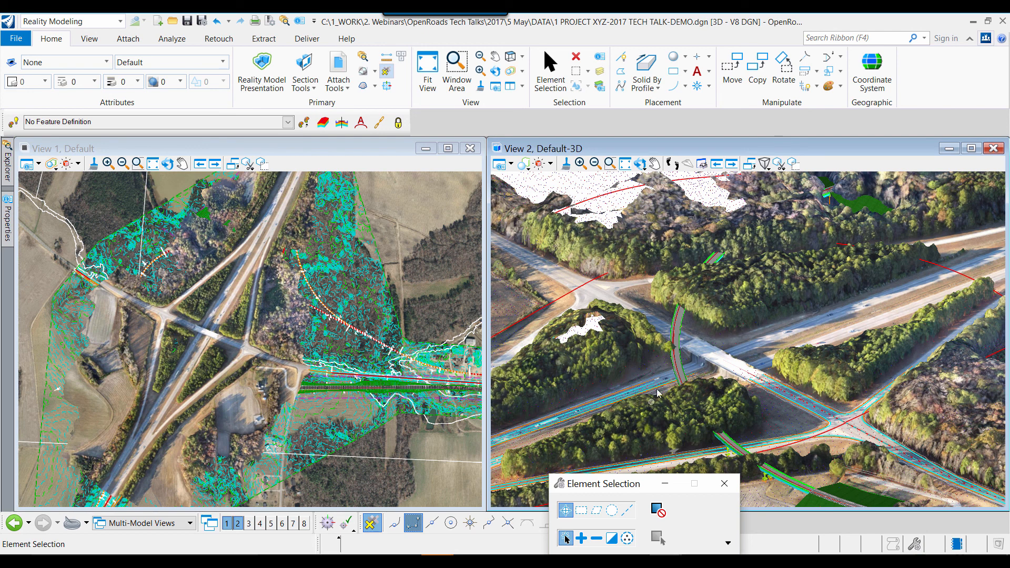
pyautogui.moveTo(708, 359); pyautogui.dragTo(728, 336, button='middle')
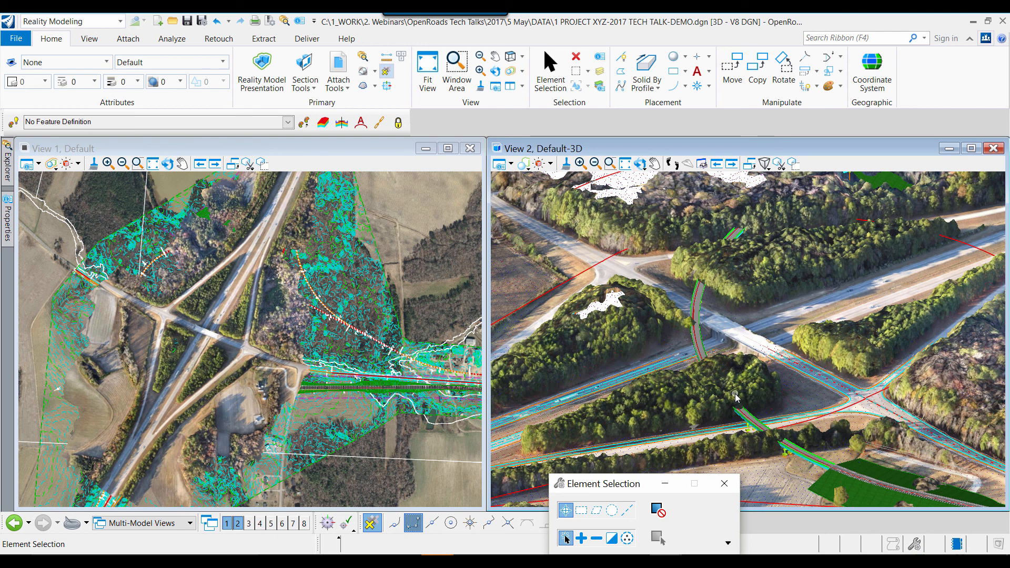
# Switch to the open csvt_compile_ex.dgn bridge model and move the Element Selection window off View 1
pyautogui.hotkey('alt', 'Tab')
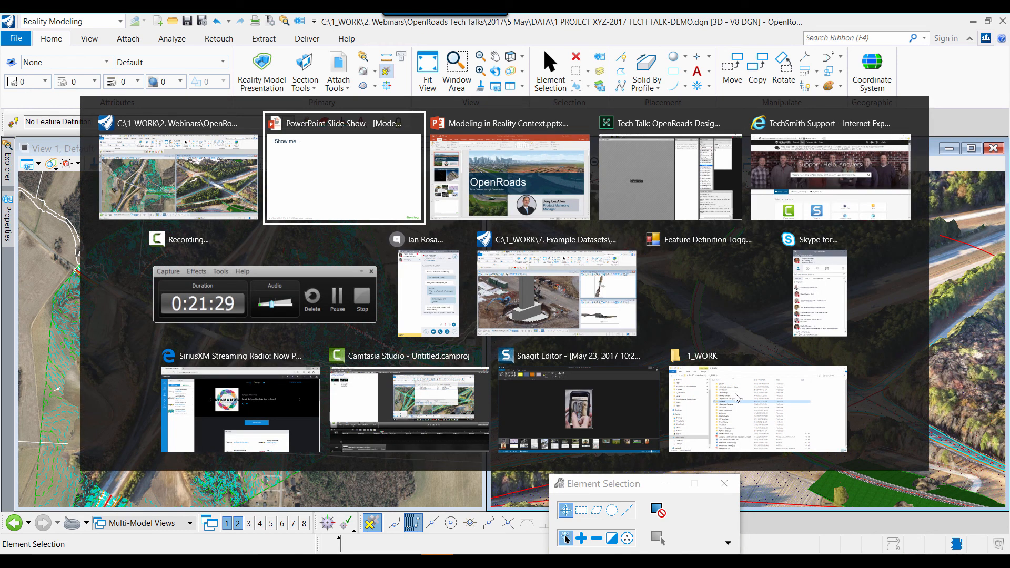
pyautogui.hotkey('alt', 'Tab')
pyautogui.hotkey('alt', 'Tab')
pyautogui.hotkey('alt', 'Tab')
pyautogui.hotkey('alt', 'Tab')
pyautogui.hotkey('alt', 'Tab')
pyautogui.hotkey('alt', 'Tab')
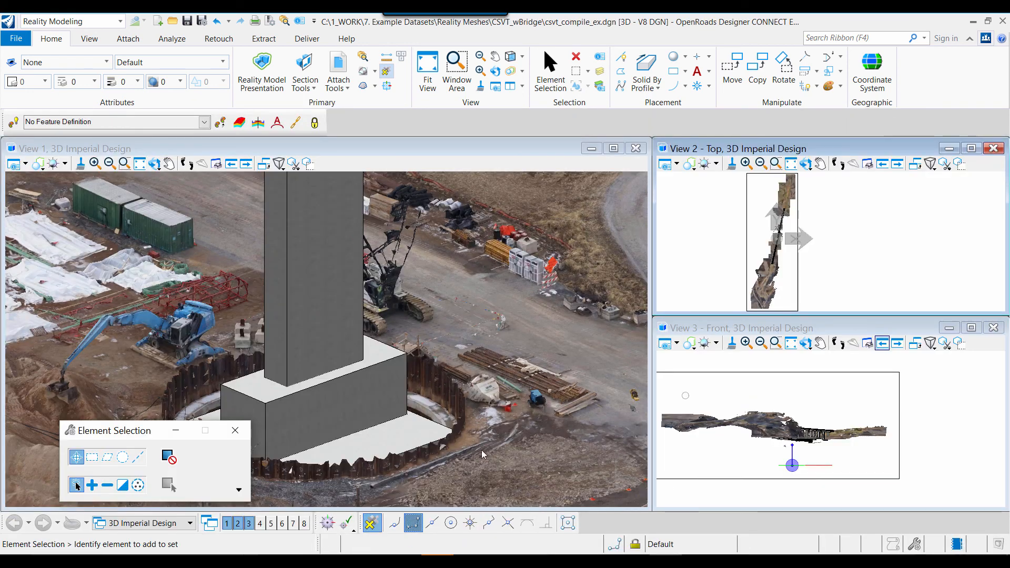
pyautogui.moveTo(142, 436); pyautogui.dragTo(629, 470)
pyautogui.moveTo(729, 474); pyautogui.dragTo(888, 460)
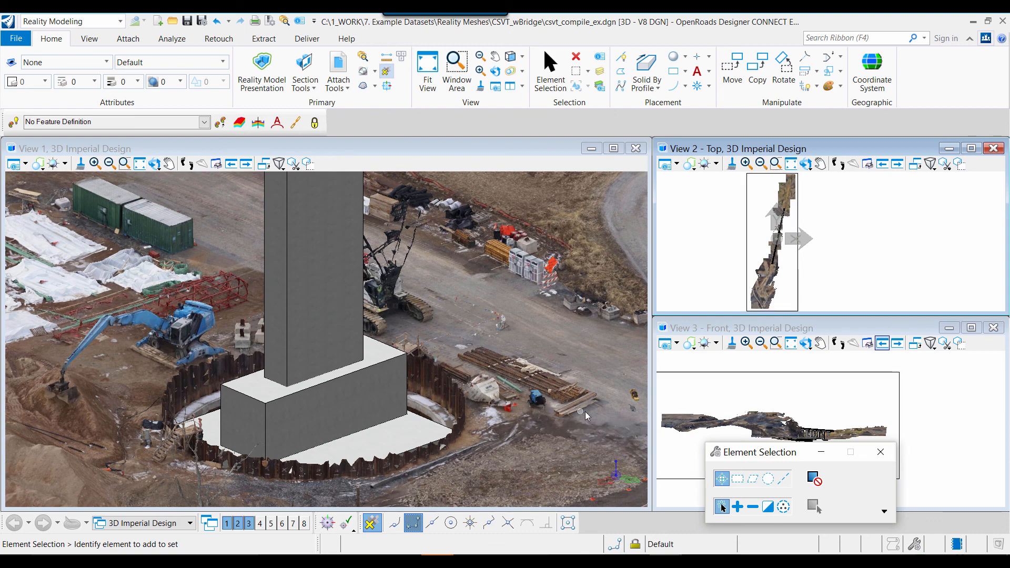
# Examine the bridge deck, piers and surrounding construction site of the CVST_Final reality mesh in View 1, overall and close up
pyautogui.scroll(-3, 490, 393)
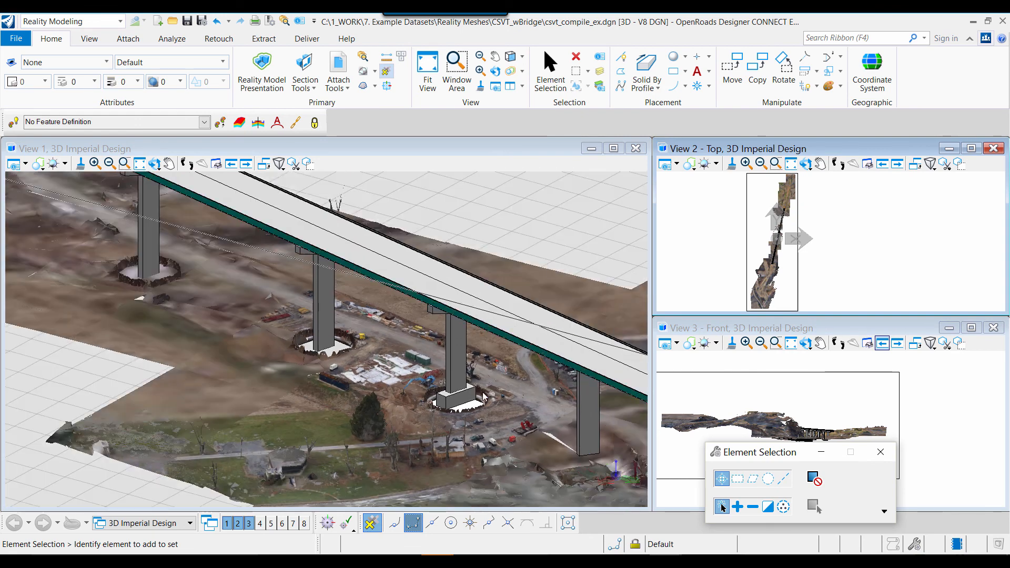
pyautogui.moveTo(484, 398); pyautogui.dragTo(366, 413, button='middle')
pyautogui.moveTo(542, 473); pyautogui.dragTo(440, 392, button='middle')
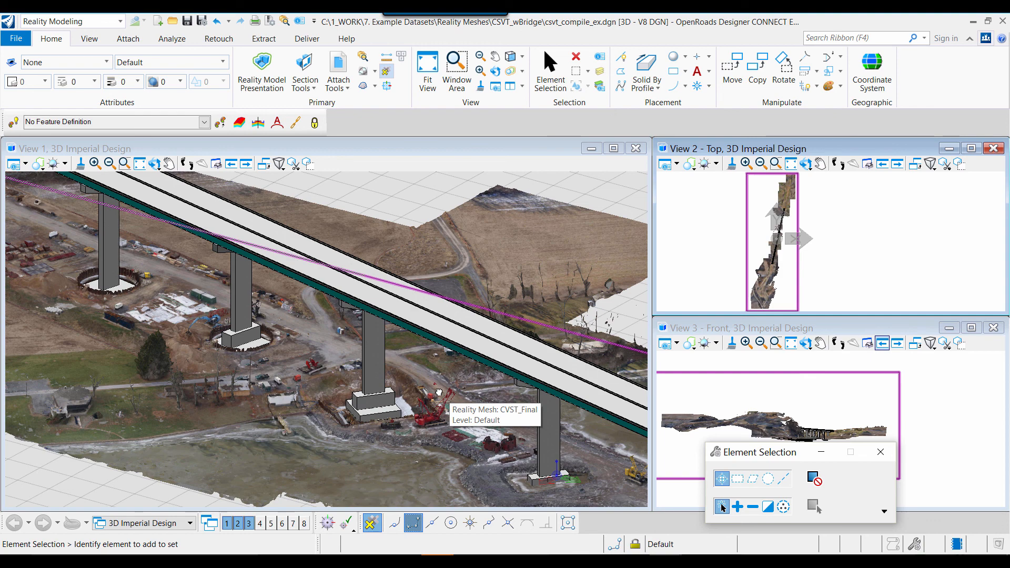
pyautogui.scroll(3, 259, 307)
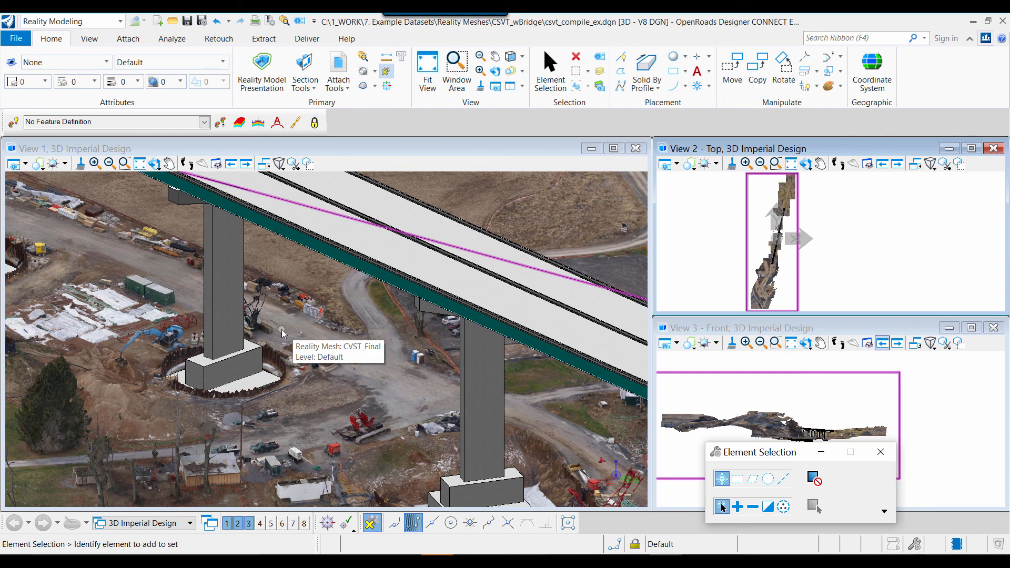
pyautogui.scroll(-3, 282, 333)
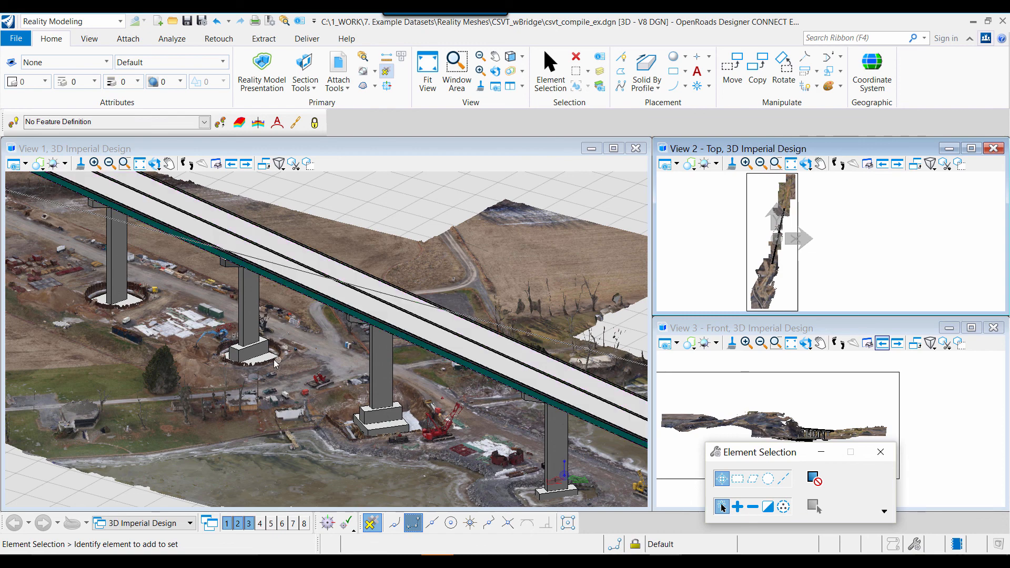
pyautogui.scroll(4, 275, 362)
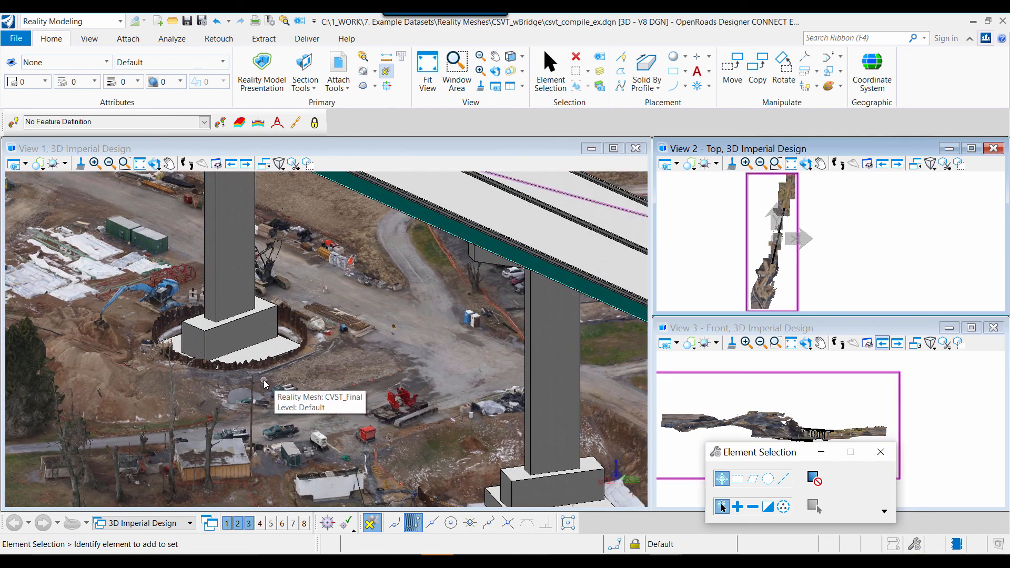
pyautogui.scroll(2, 200, 384)
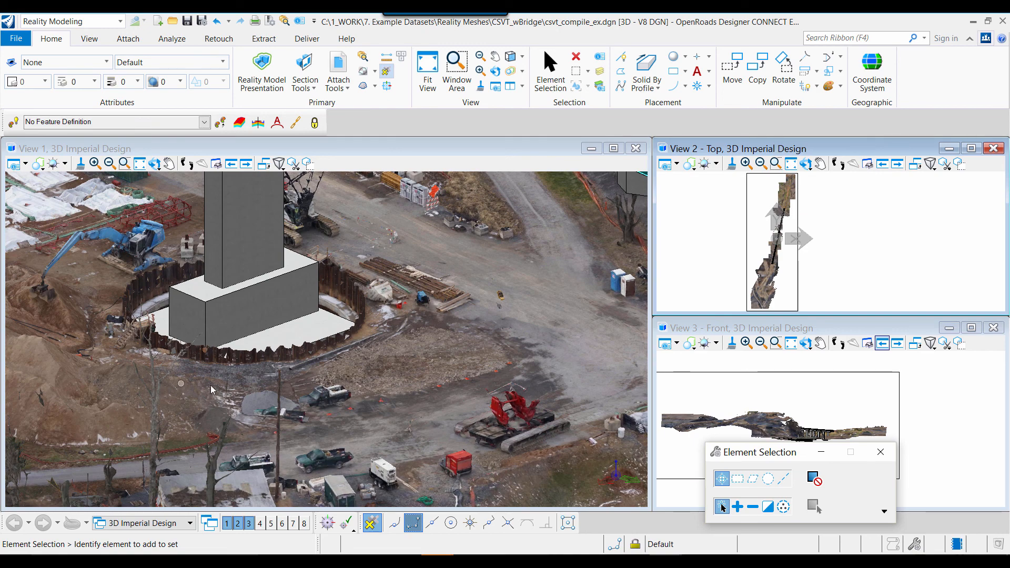
pyautogui.scroll(-2, 166, 356)
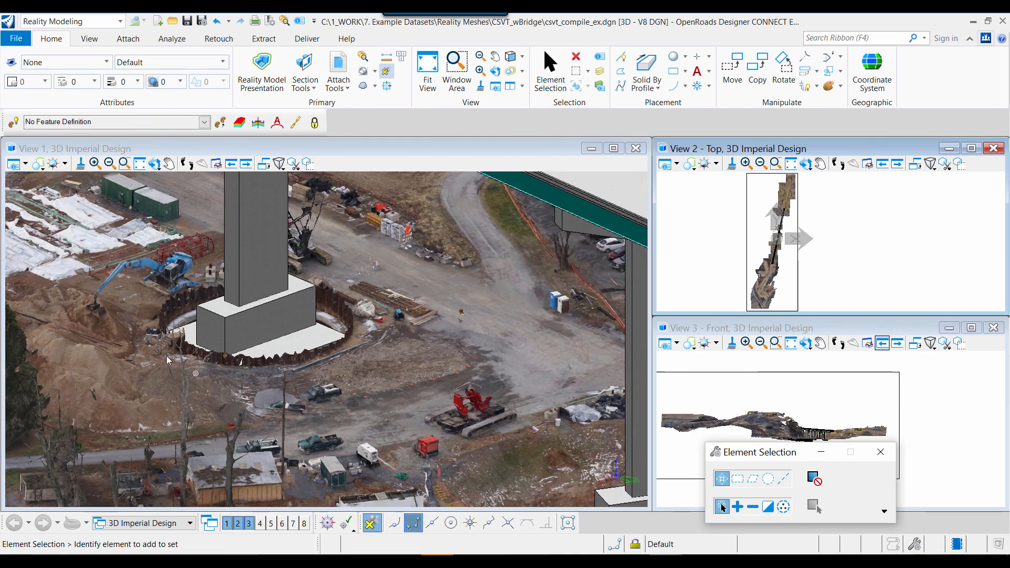
# Rotate View 1 dynamically around the stepped pier footing and examine how it fits inside the sheet-pile excavation
pyautogui.click(154, 163)
pyautogui.click(211, 309)
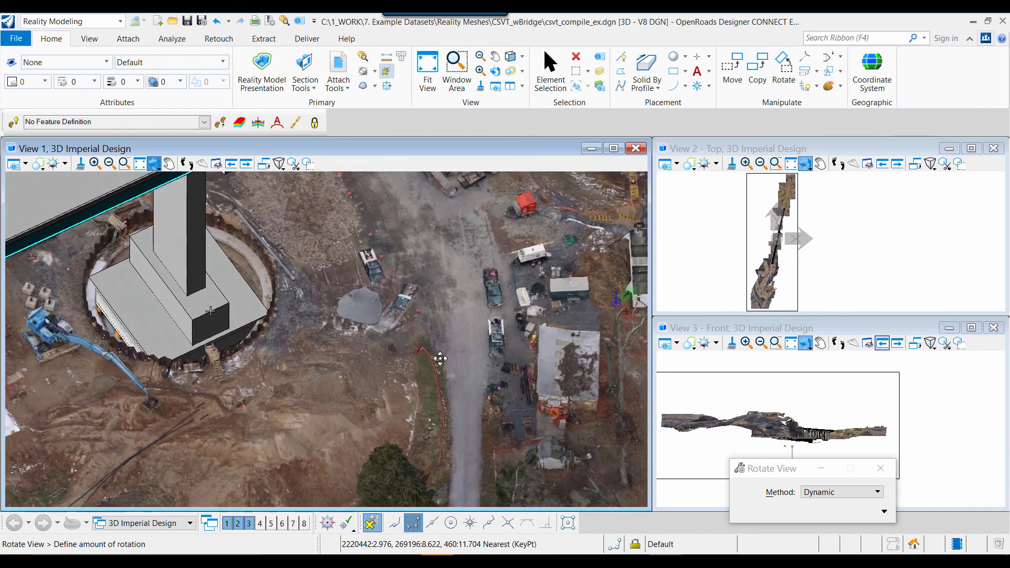
pyautogui.click(387, 354)
pyautogui.click(138, 274)
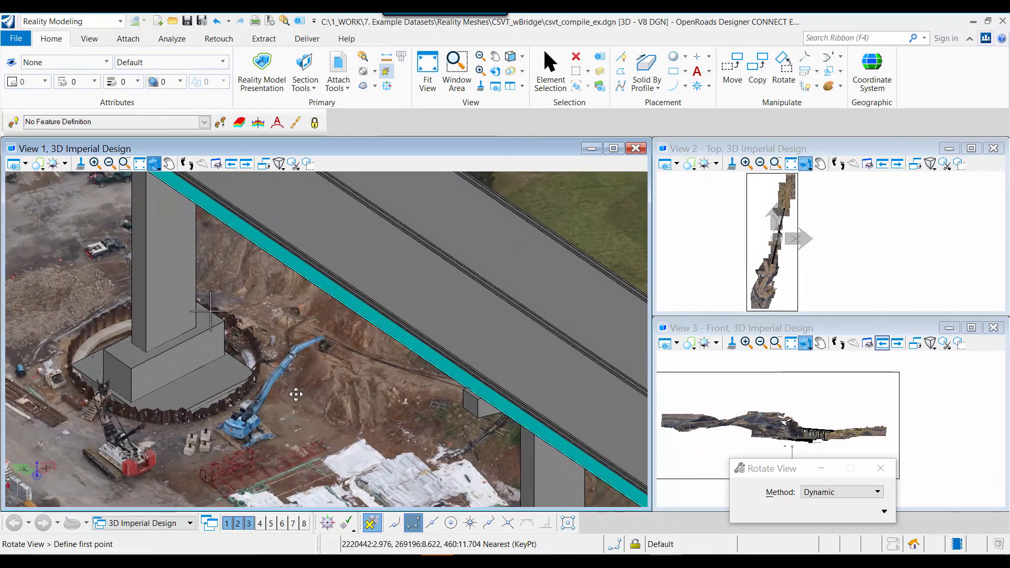
pyautogui.click(349, 384)
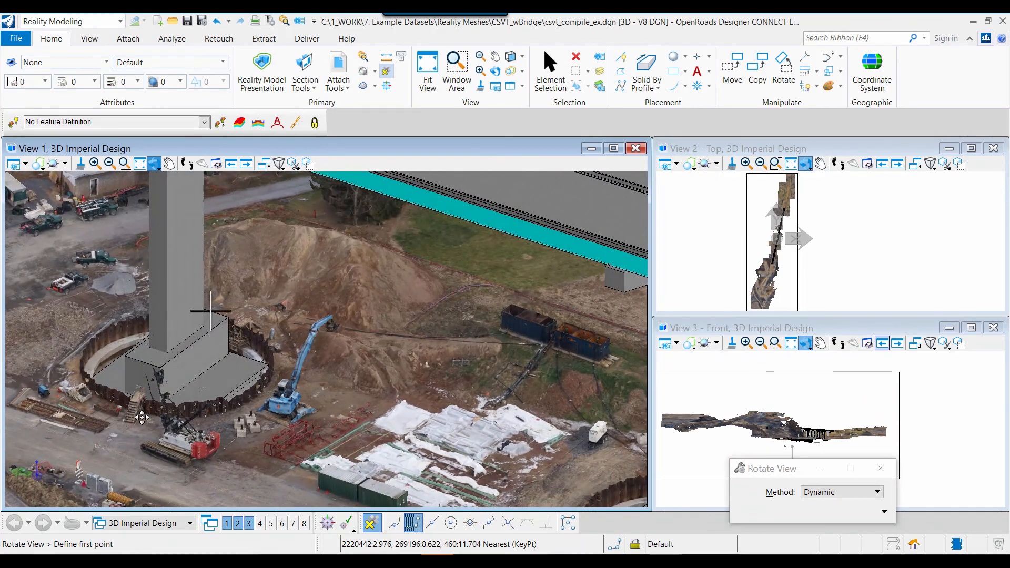
pyautogui.scroll(2, 137, 424)
pyautogui.click(127, 434)
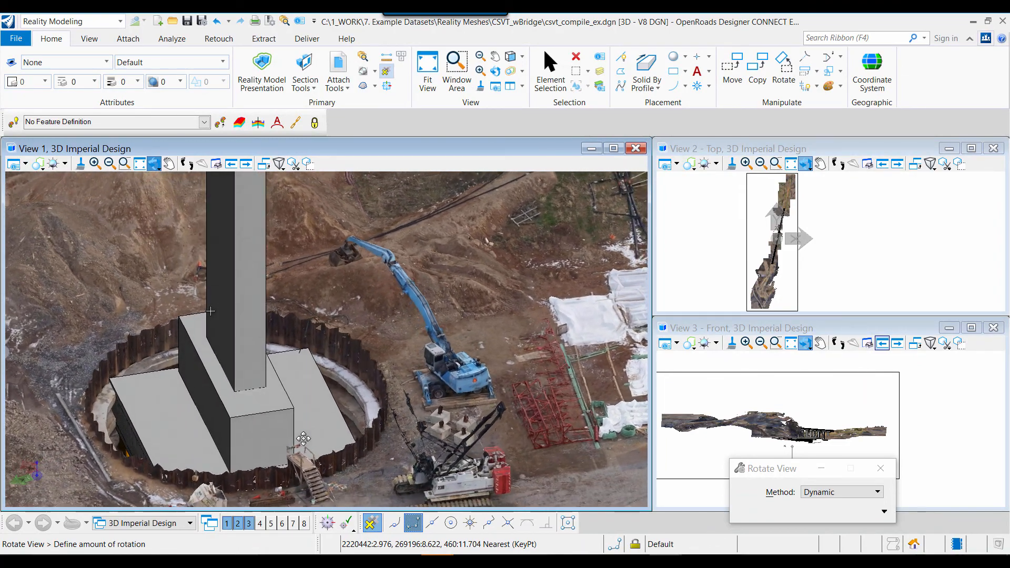
pyautogui.click(346, 416)
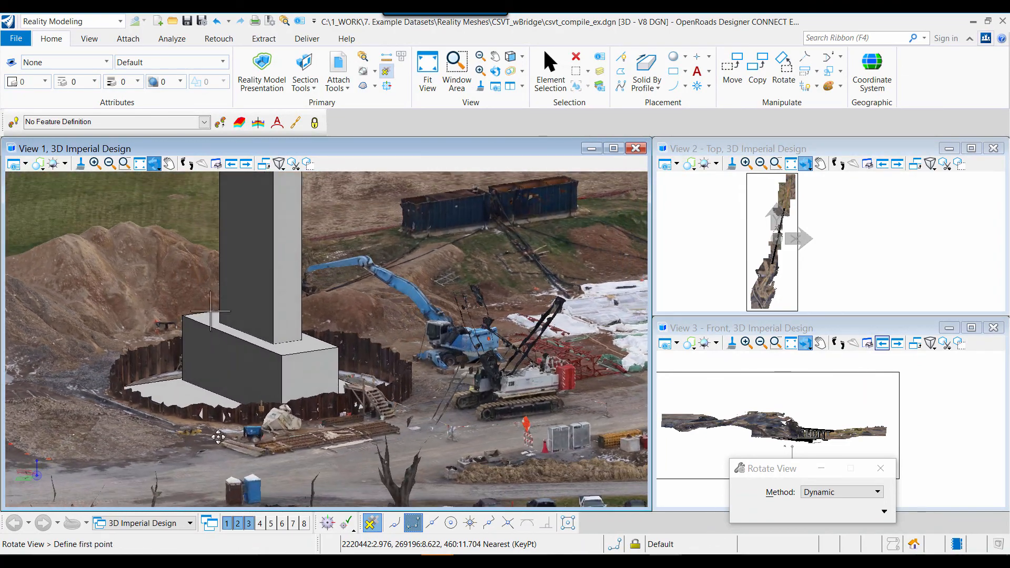
pyautogui.click(186, 418)
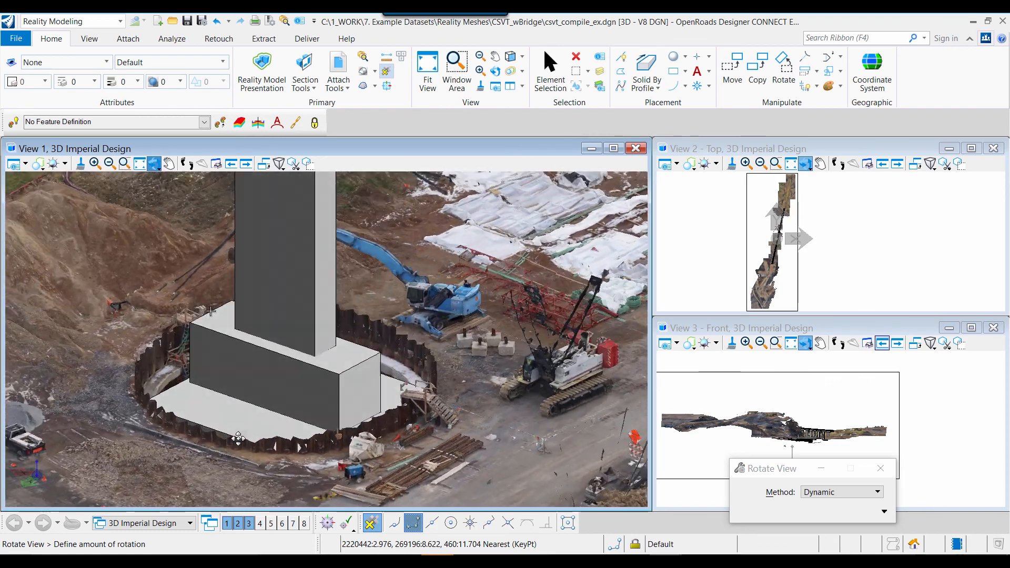
pyautogui.click(214, 435)
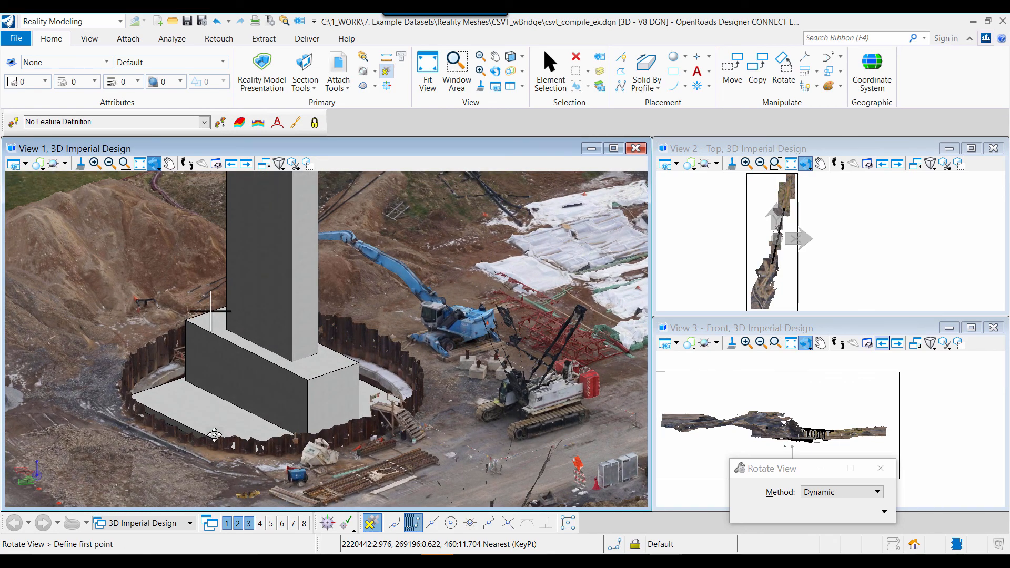
pyautogui.rightClick(131, 327)
# Go to the adjacent bridge pier in View 1 and rotate dynamically around it to examine its footing in the excavation
pyautogui.scroll(-2, 143, 334)
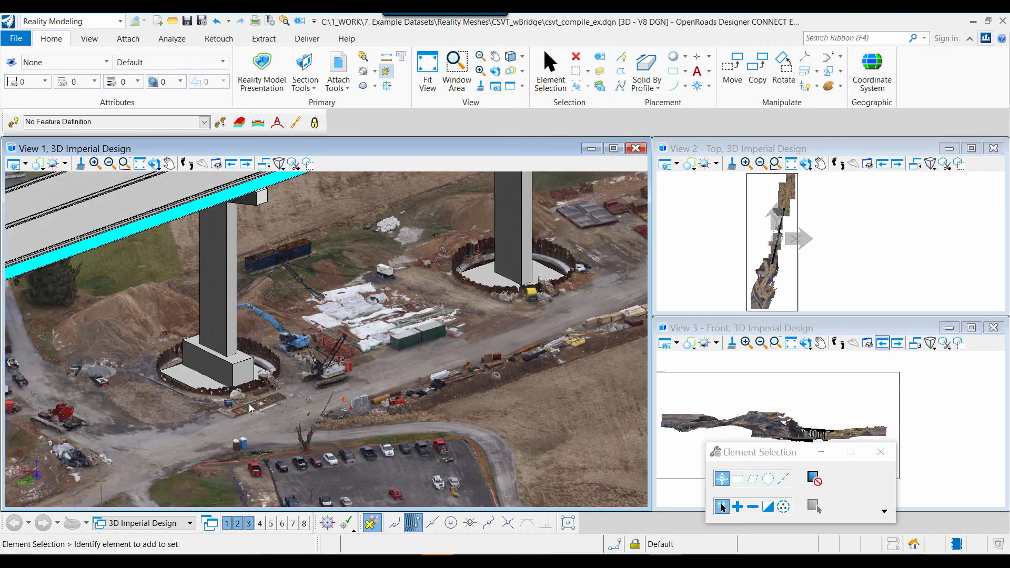
pyautogui.scroll(-2, 221, 392)
pyautogui.moveTo(444, 370); pyautogui.dragTo(322, 437, button='middle')
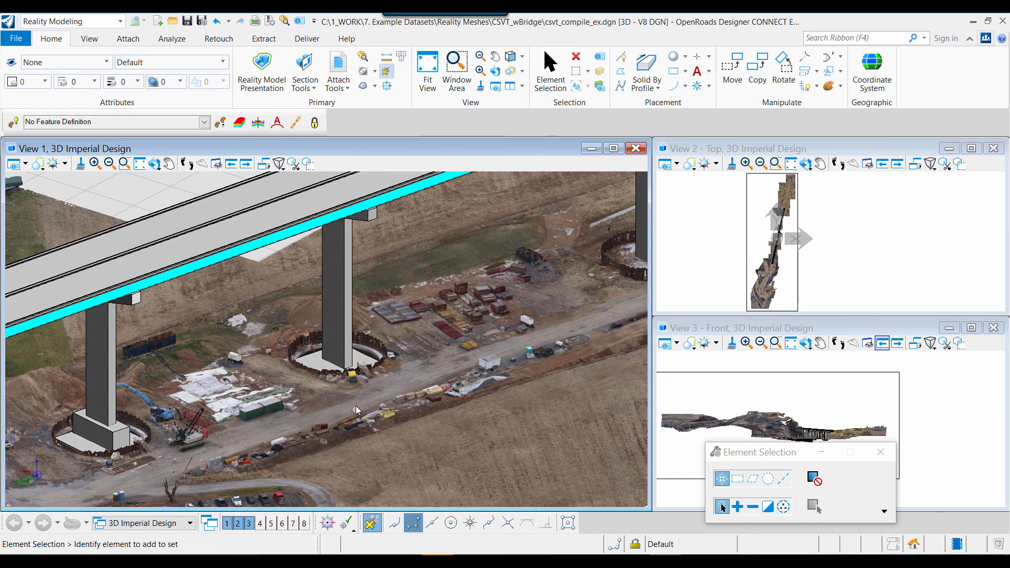
pyautogui.moveTo(356, 406)
pyautogui.mouseDown(button='middle')
pyautogui.moveTo(387, 404)
pyautogui.moveTo(340, 399)
pyautogui.mouseUp(button='middle')
pyautogui.scroll(4, 349, 384)
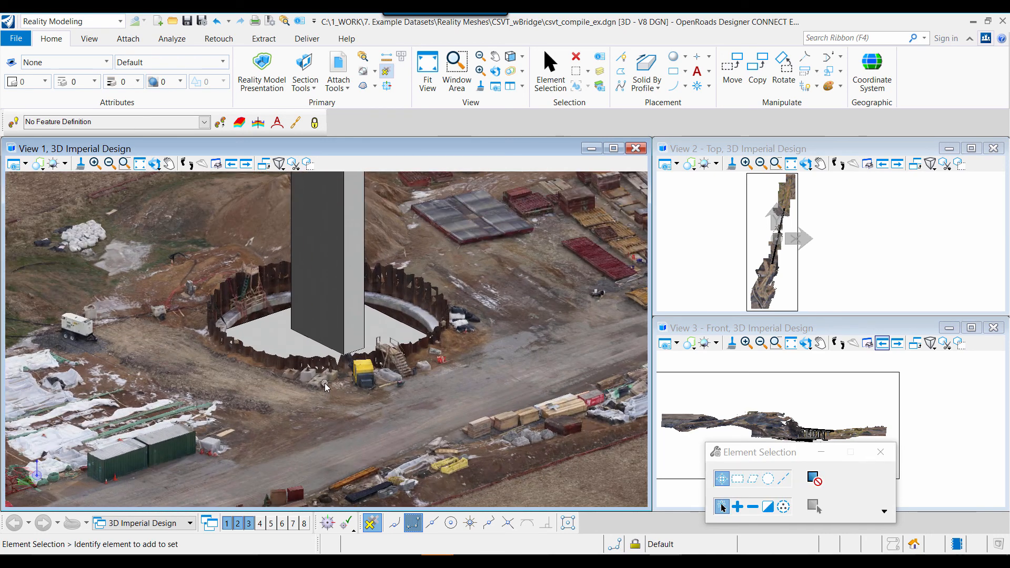
pyautogui.click(154, 164)
pyautogui.click(230, 282)
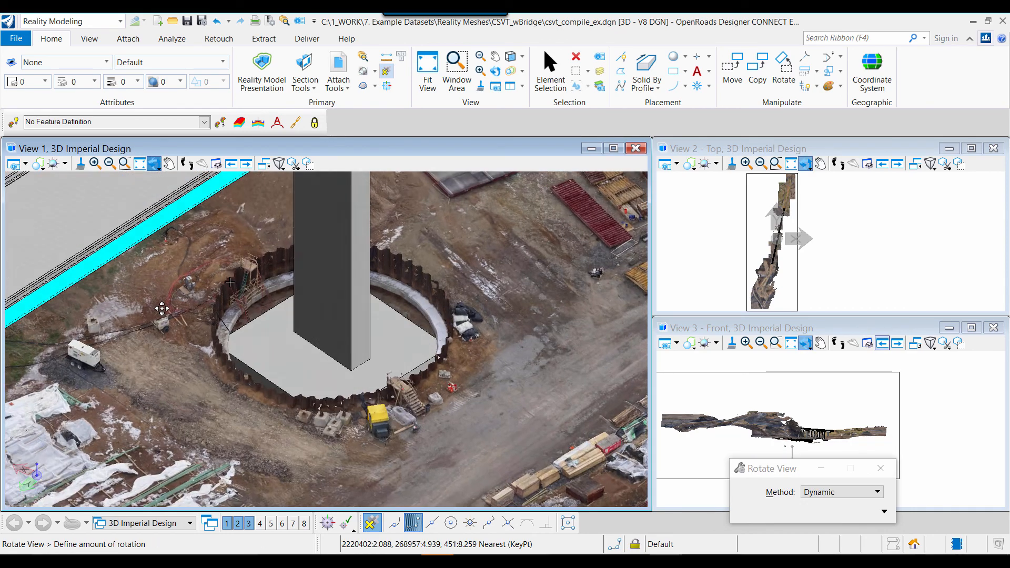
pyautogui.click(402, 347)
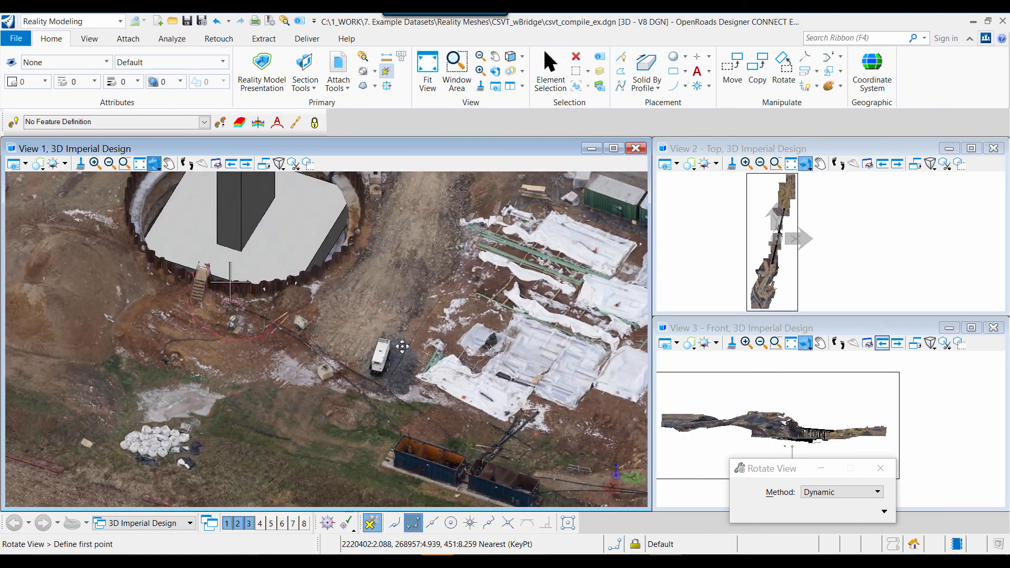
pyautogui.click(162, 274)
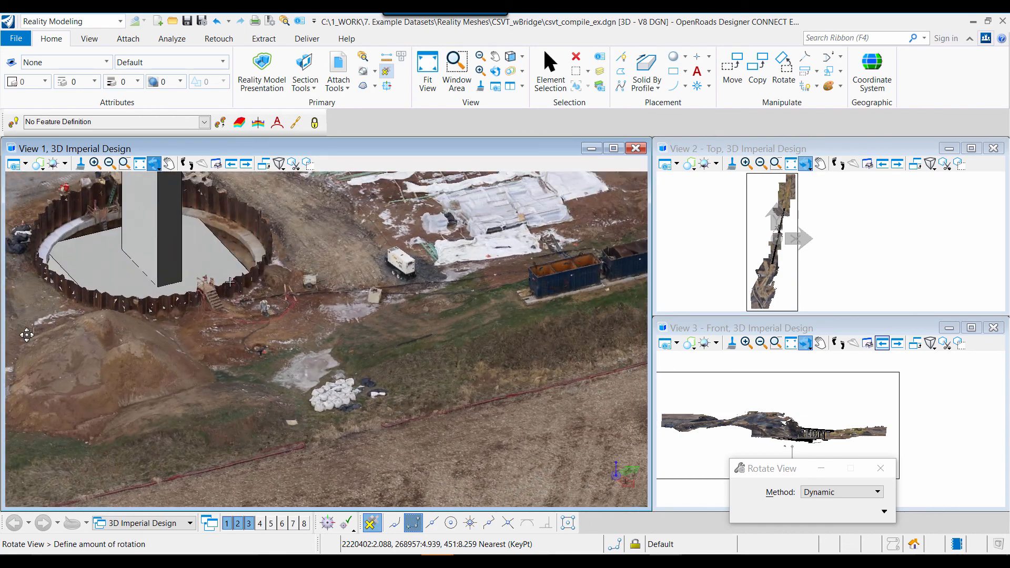
pyautogui.click(224, 335)
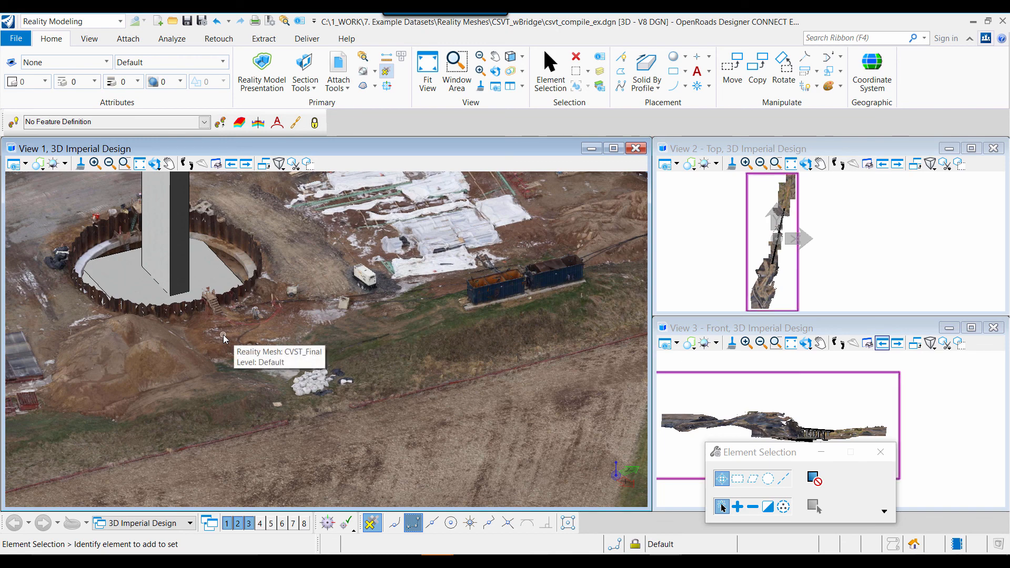
# Switch to the open 1 PROJECT XYZ-2017 TECH TALK-DEMO.dgn model and bring the whole interchange and adjacent fields into View 2
pyautogui.hotkey('alt', 'Tab')
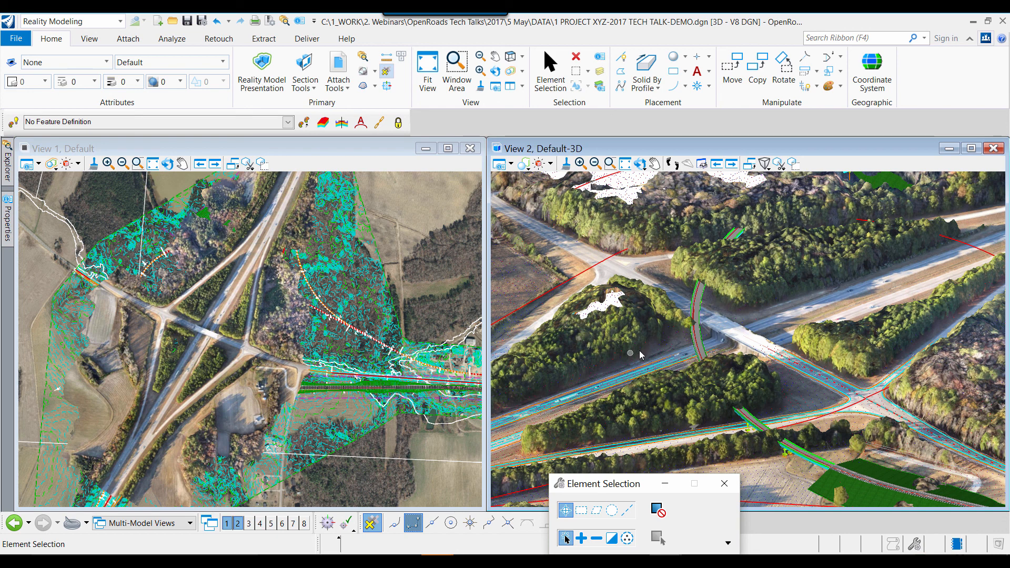
pyautogui.scroll(-2, 635, 350)
pyautogui.moveTo(594, 383); pyautogui.dragTo(722, 315, button='middle')
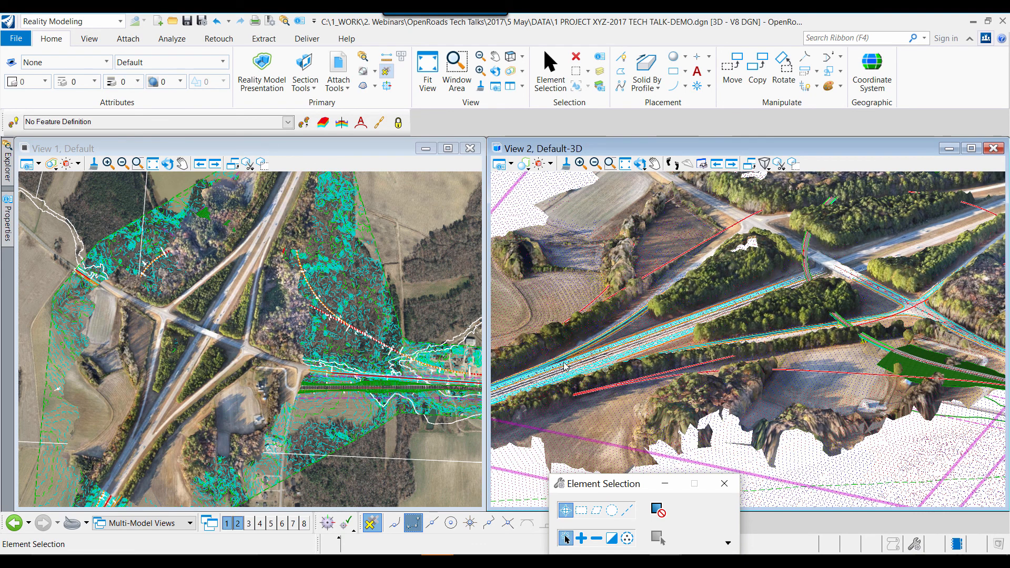
# Set View 2 to the Top orientation around the highway southwest of the interchange and move the Element Selection window off it
pyautogui.click(640, 164)
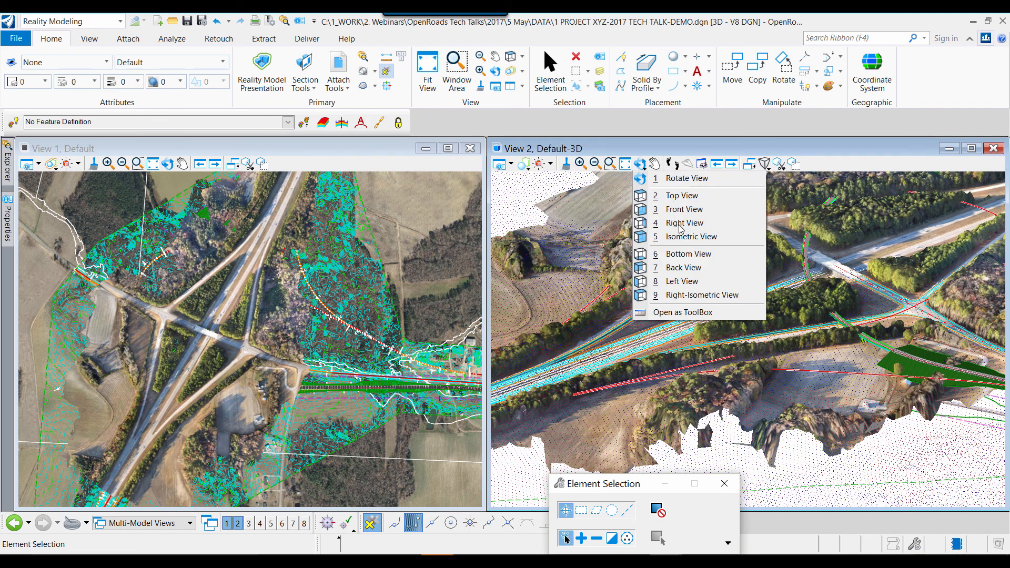
pyautogui.click(679, 197)
pyautogui.scroll(-3, 657, 294)
pyautogui.moveTo(655, 297); pyautogui.dragTo(645, 362, button='middle')
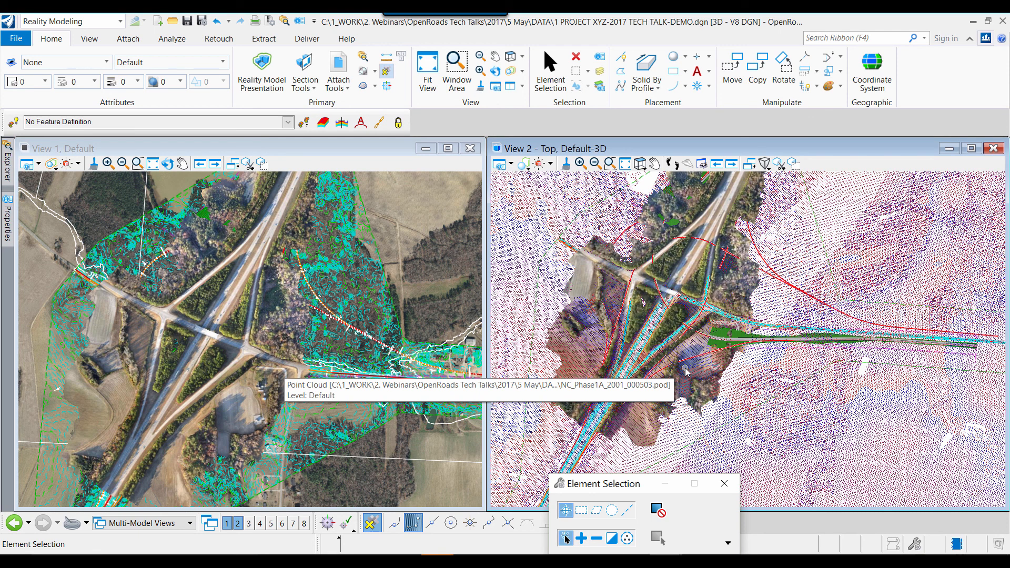
pyautogui.scroll(2, 631, 428)
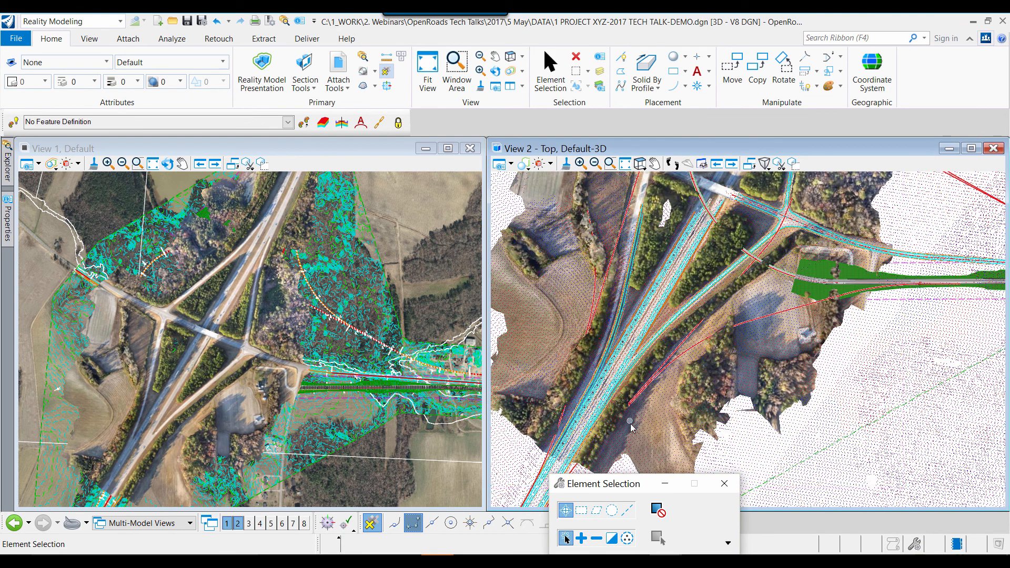
pyautogui.moveTo(631, 427); pyautogui.dragTo(668, 414, button='middle')
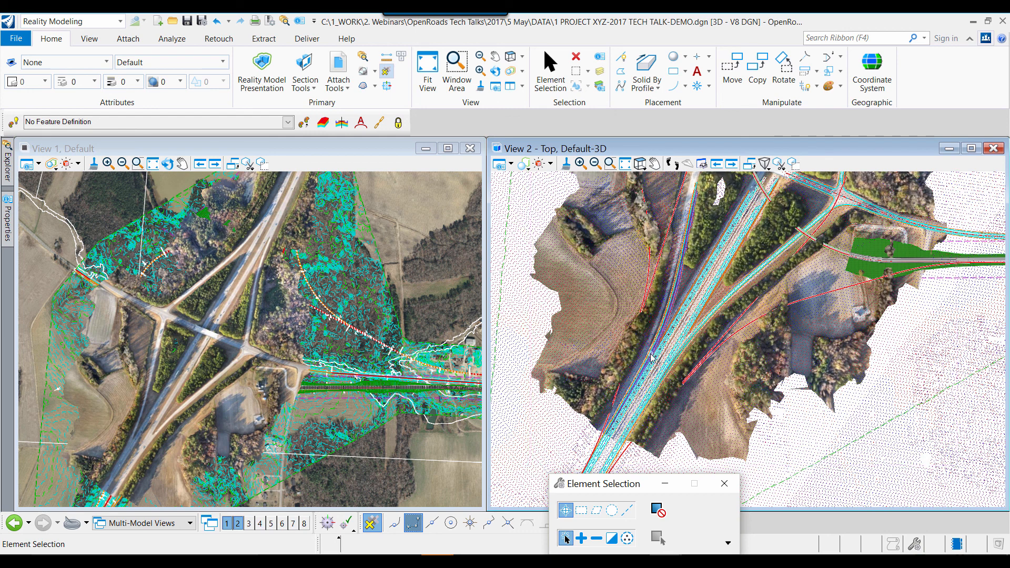
pyautogui.moveTo(608, 490); pyautogui.dragTo(277, 478)
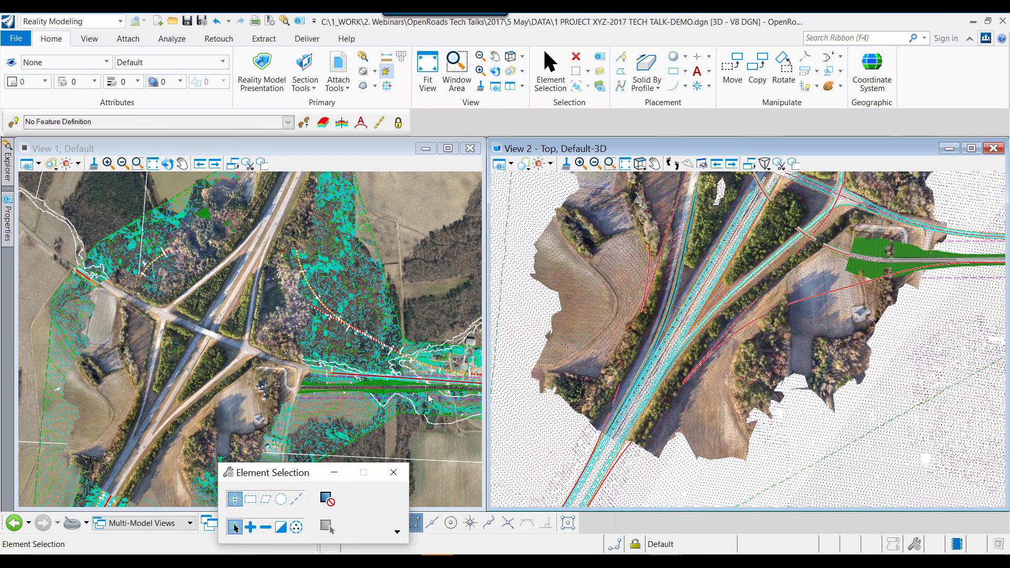
# Clip View 2 with a section plane placed diagonally across the highway and ramps southwest of the interchange
pyautogui.click(781, 166)
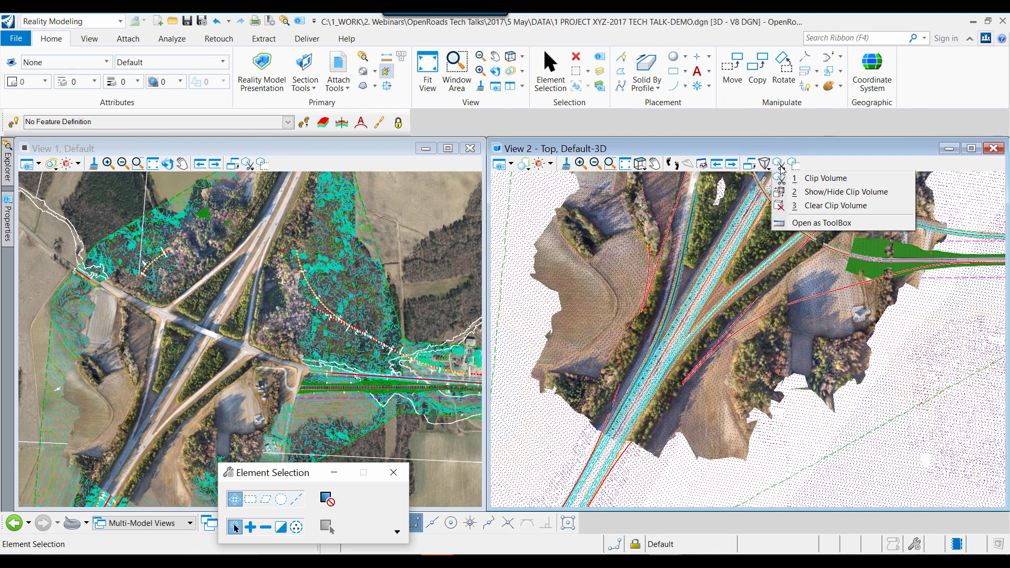
pyautogui.click(804, 182)
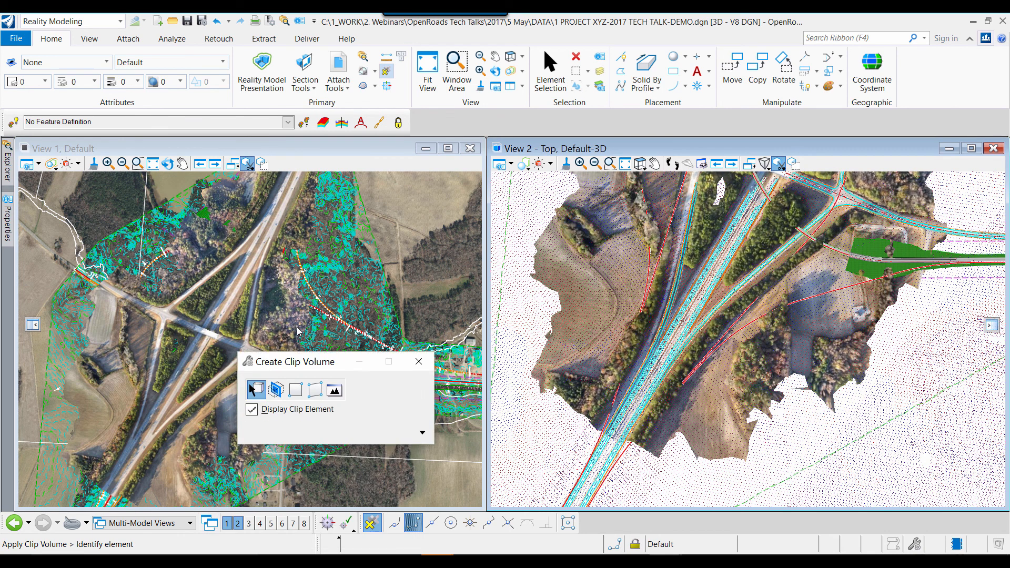
pyautogui.click(278, 353)
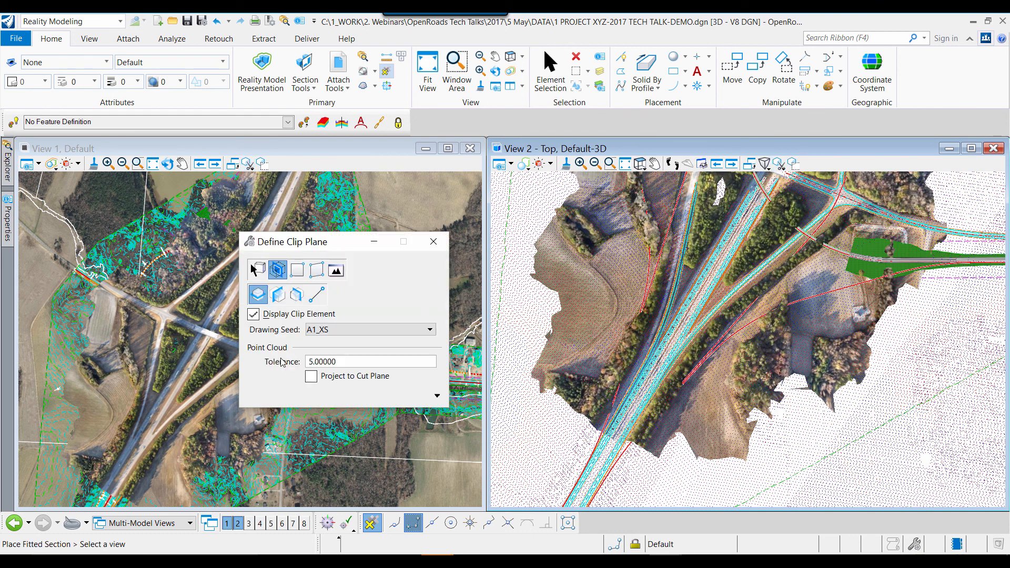
pyautogui.click(319, 299)
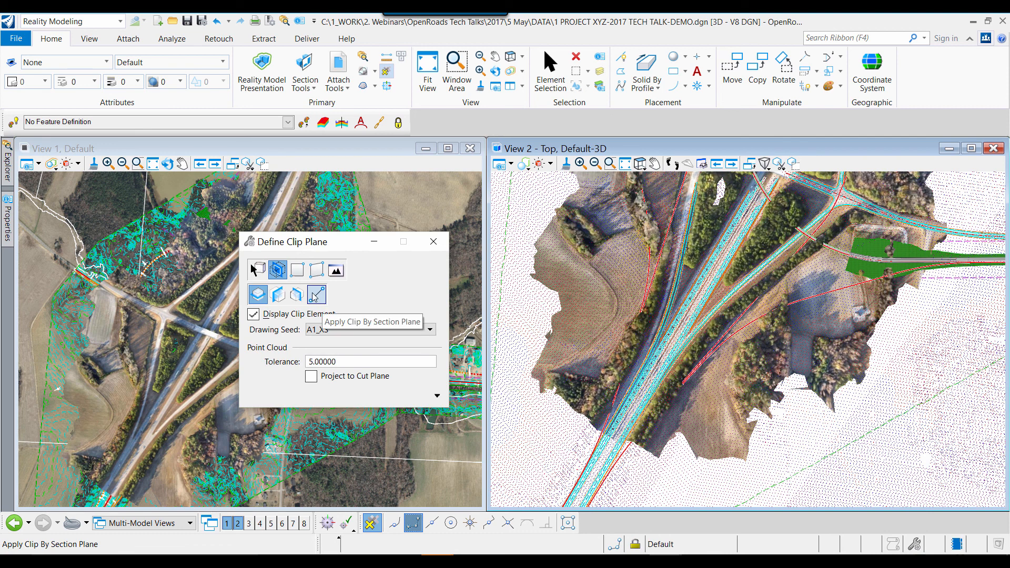
pyautogui.click(315, 296)
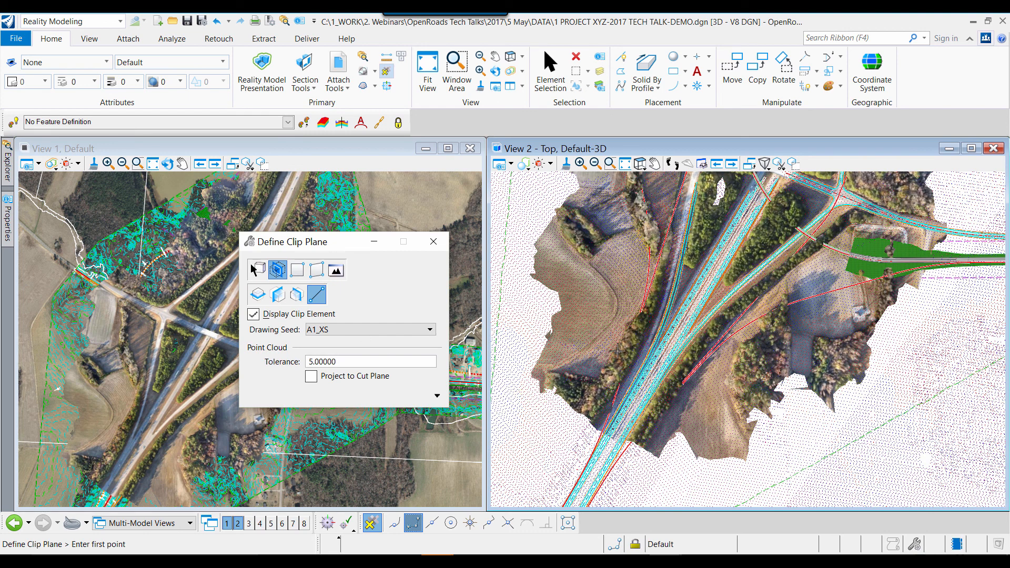
pyautogui.click(557, 214)
pyautogui.click(713, 386)
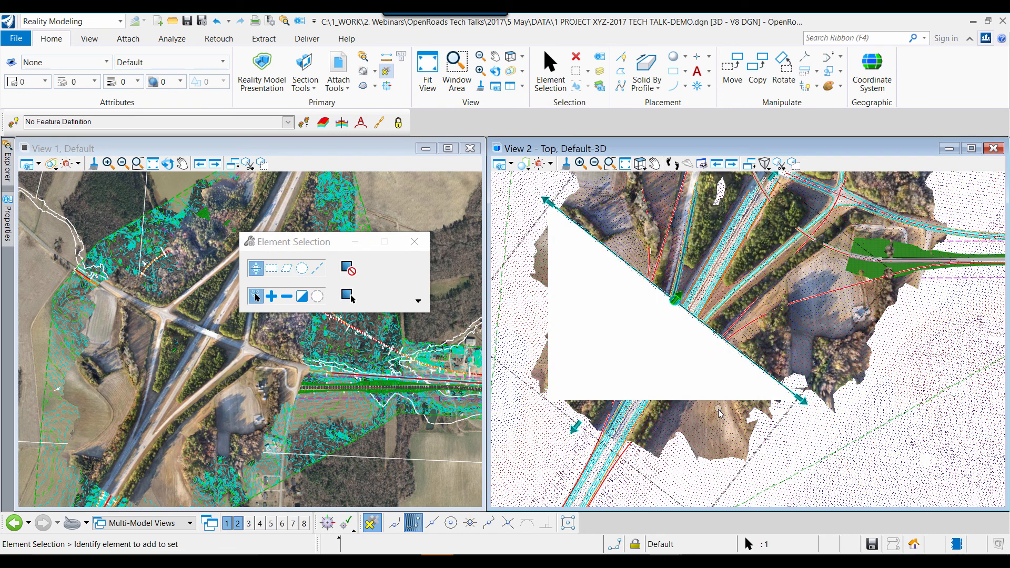
# Rotate View 2 dynamically to face the clip plane and examine the cut edge of the reality mesh across the highway
pyautogui.scroll(-1, 674, 363)
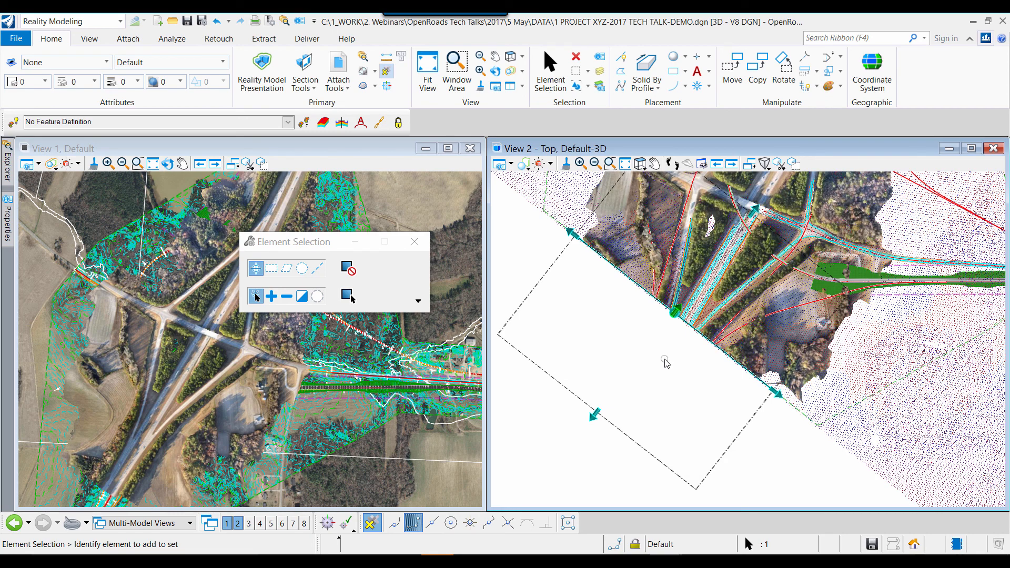
pyautogui.click(640, 164)
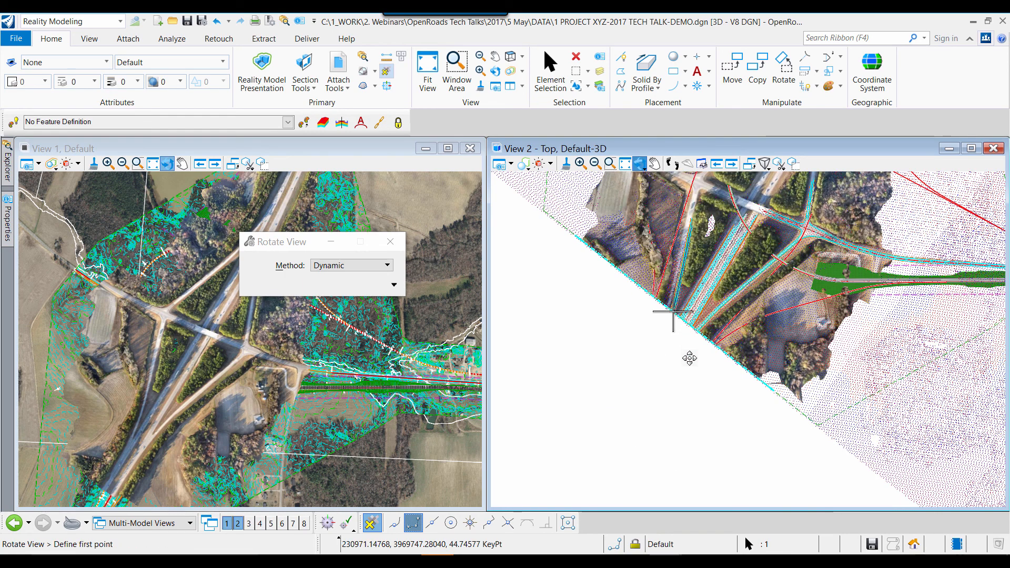
pyautogui.click(690, 356)
pyautogui.click(728, 307)
pyautogui.scroll(7, 692, 308)
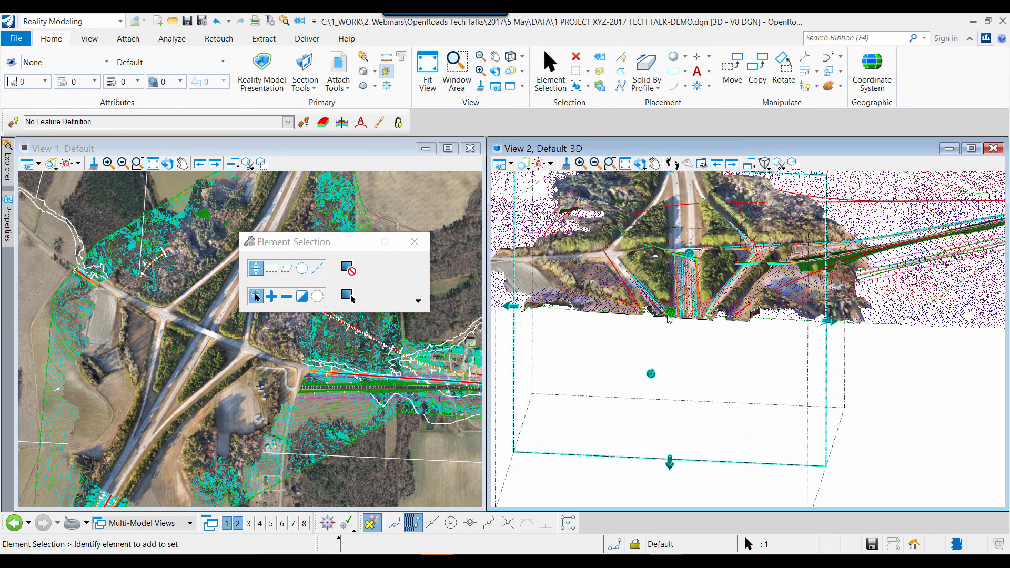
pyautogui.moveTo(647, 349); pyautogui.dragTo(699, 334, button='middle')
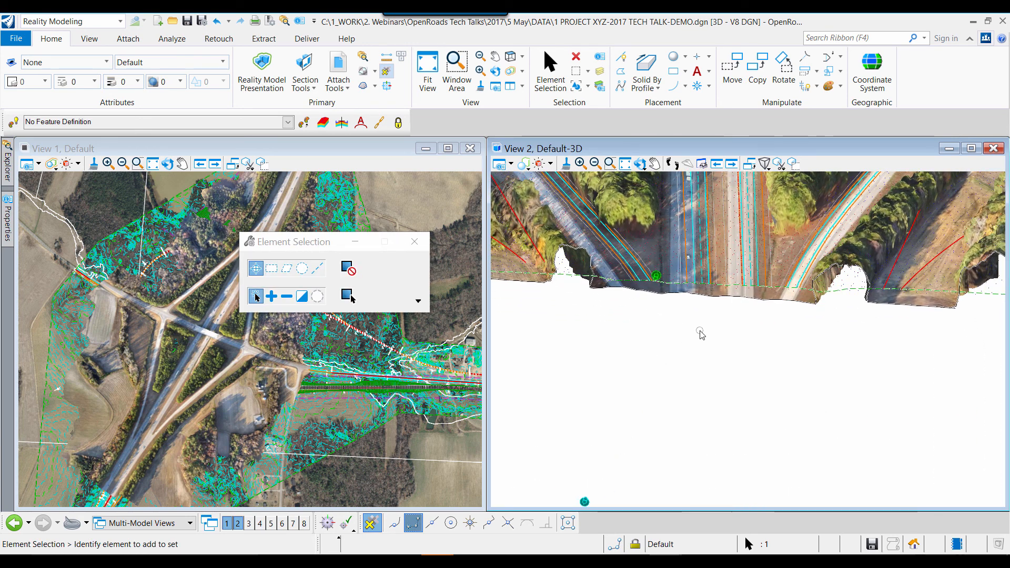
pyautogui.scroll(-2, 700, 343)
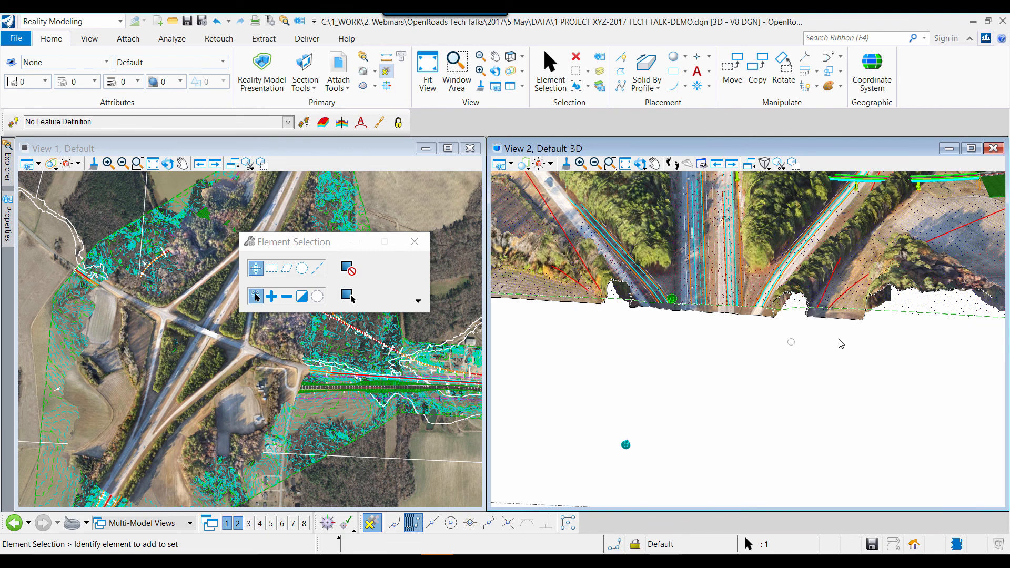
pyautogui.scroll(-1, 721, 344)
pyautogui.moveTo(676, 345); pyautogui.dragTo(725, 346, button='middle')
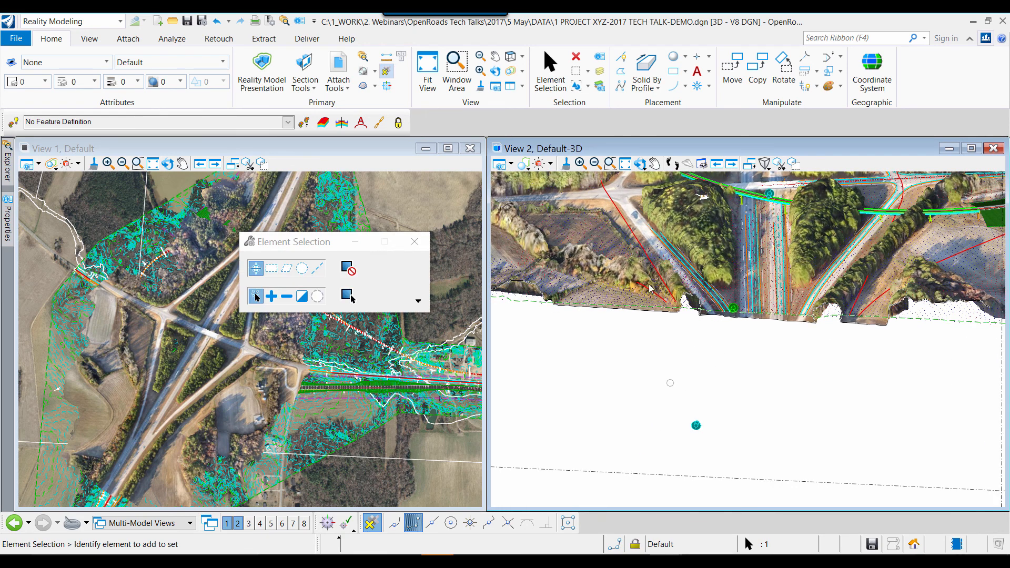
# Rotate View 2 to see the clip plane from the side and shift the plane along the highway toward the overpass
pyautogui.click(640, 163)
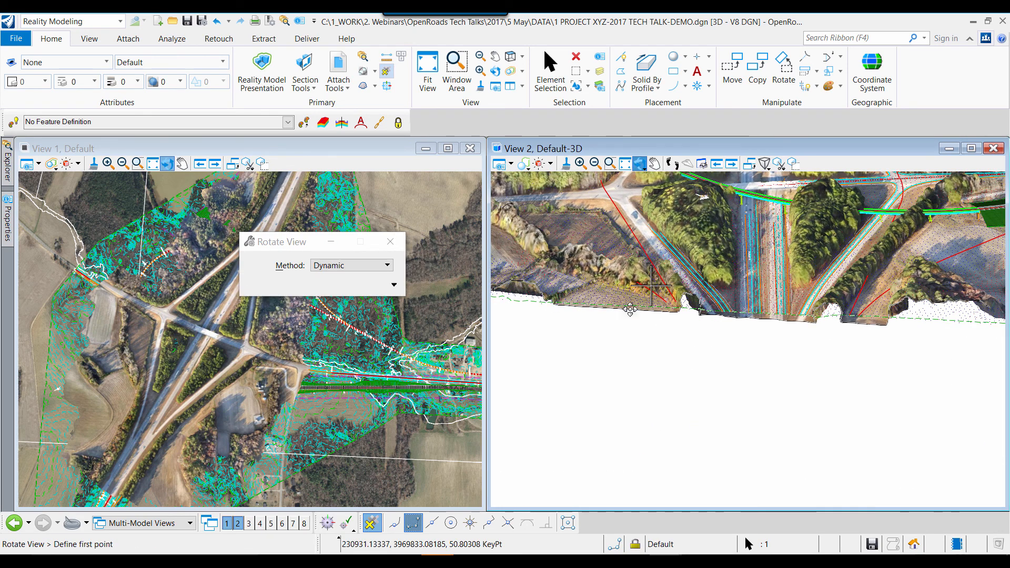
pyautogui.click(609, 320)
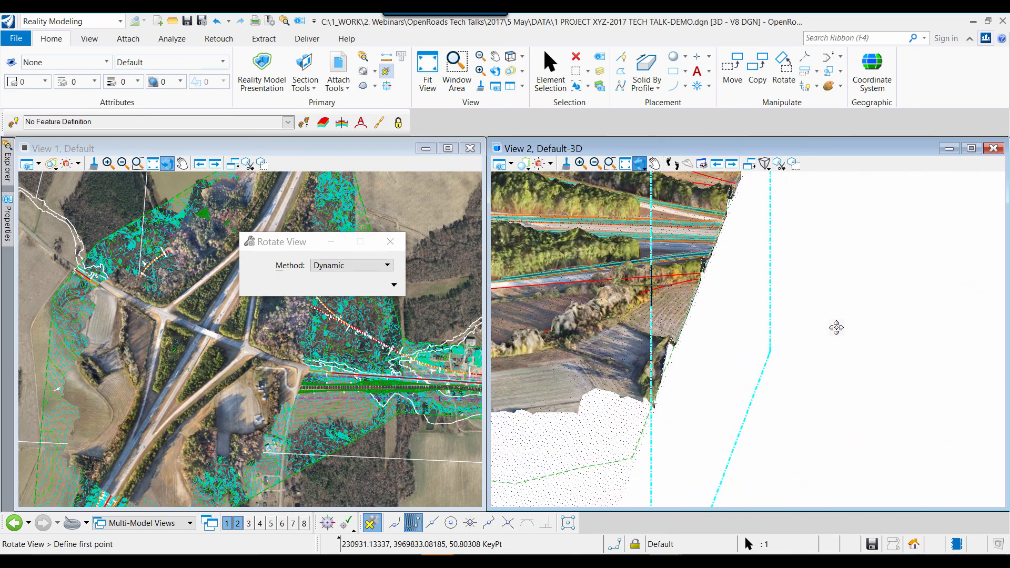
pyautogui.click(837, 327)
pyautogui.moveTo(762, 293); pyautogui.dragTo(700, 291)
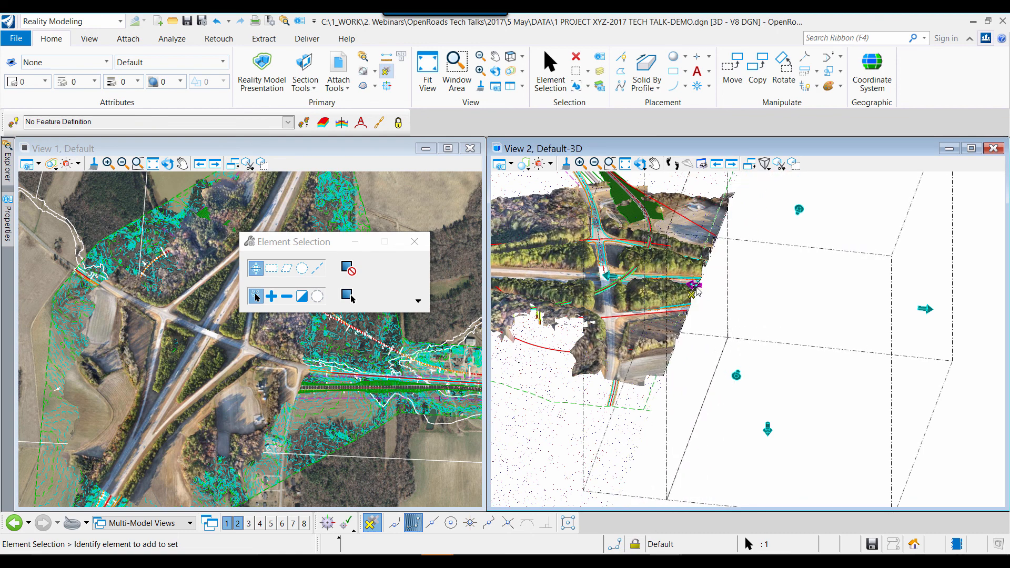
pyautogui.scroll(2, 700, 292)
pyautogui.scroll(2, 700, 295)
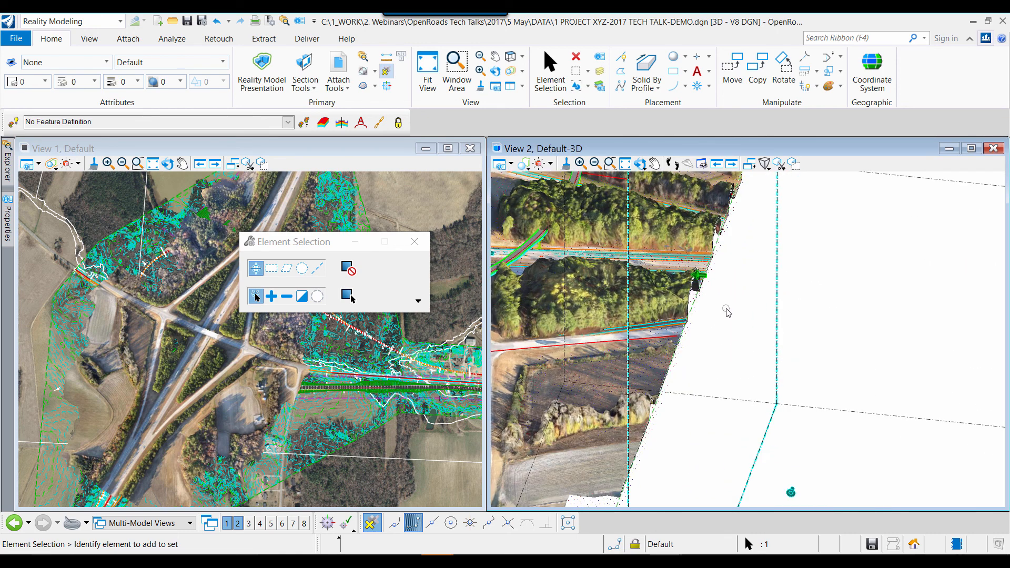
# Rotate View 2 low toward the cut face and examine the clipped trees, roadway and ground line up close
pyautogui.click(640, 163)
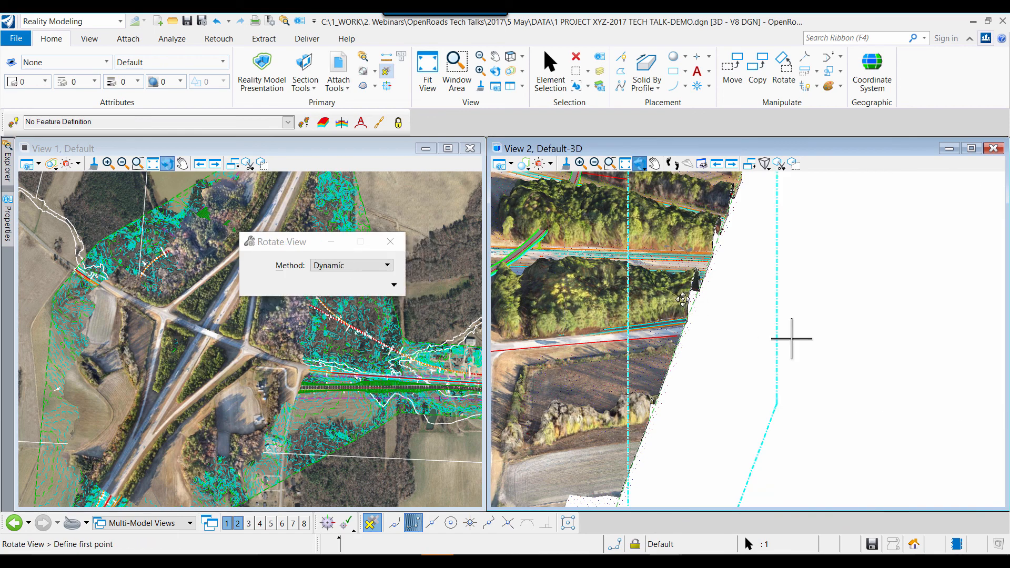
pyautogui.click(792, 337)
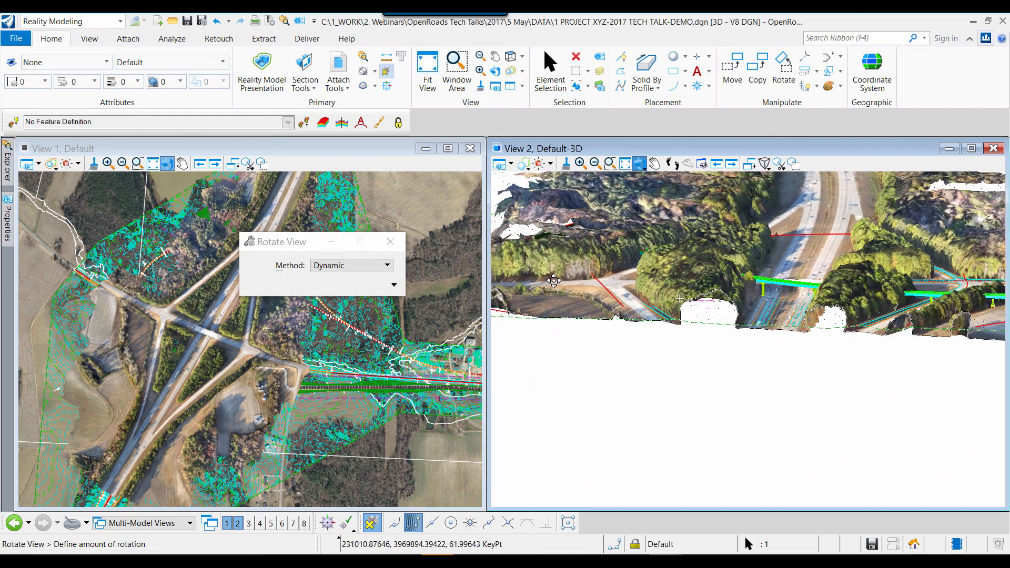
pyautogui.click(908, 369)
pyautogui.click(890, 365)
pyautogui.click(847, 367)
pyautogui.rightClick(845, 365)
pyautogui.scroll(4, 822, 342)
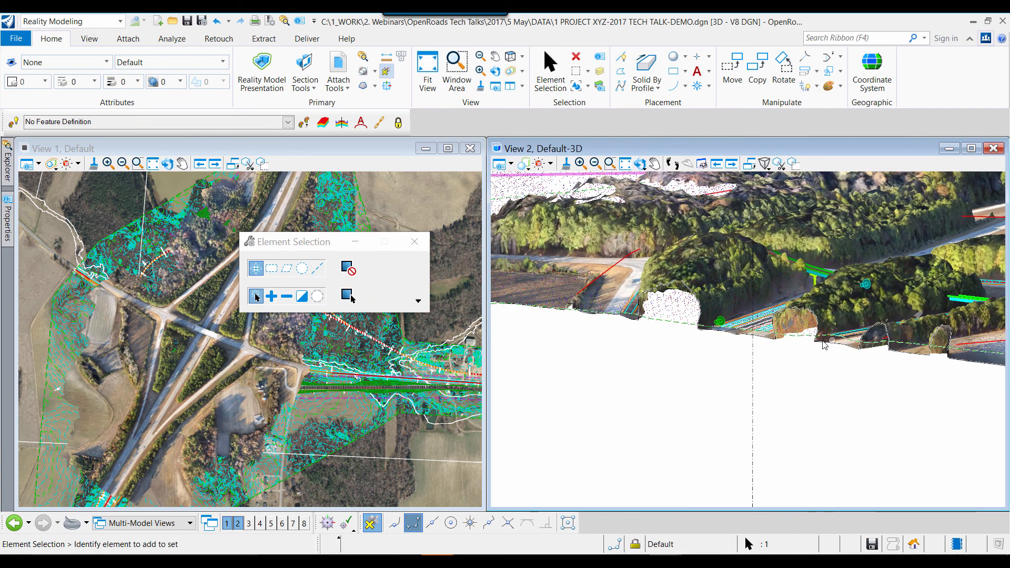
pyautogui.scroll(1, 821, 342)
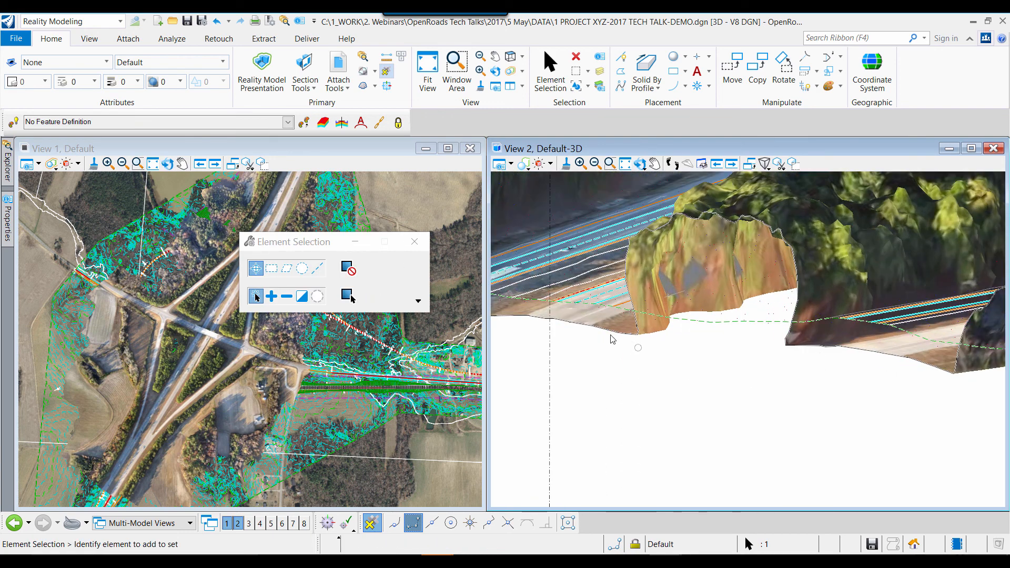
pyautogui.scroll(-1, 622, 353)
pyautogui.scroll(-1, 625, 357)
pyautogui.scroll(-2, 726, 395)
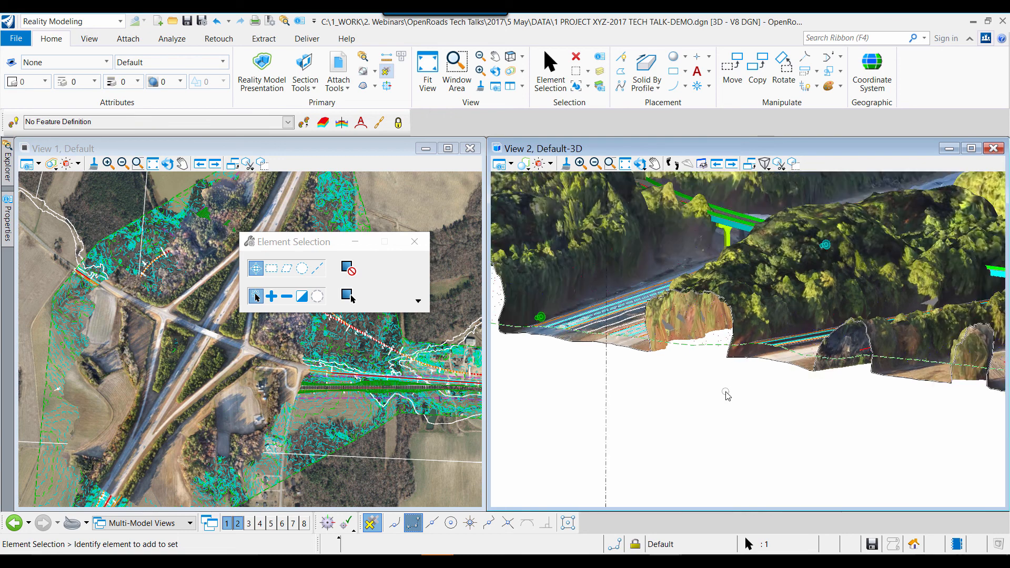
# Show the full clipped interchange in View 2 and adjust the clip plane's position slightly along the highway
pyautogui.scroll(-4, 726, 396)
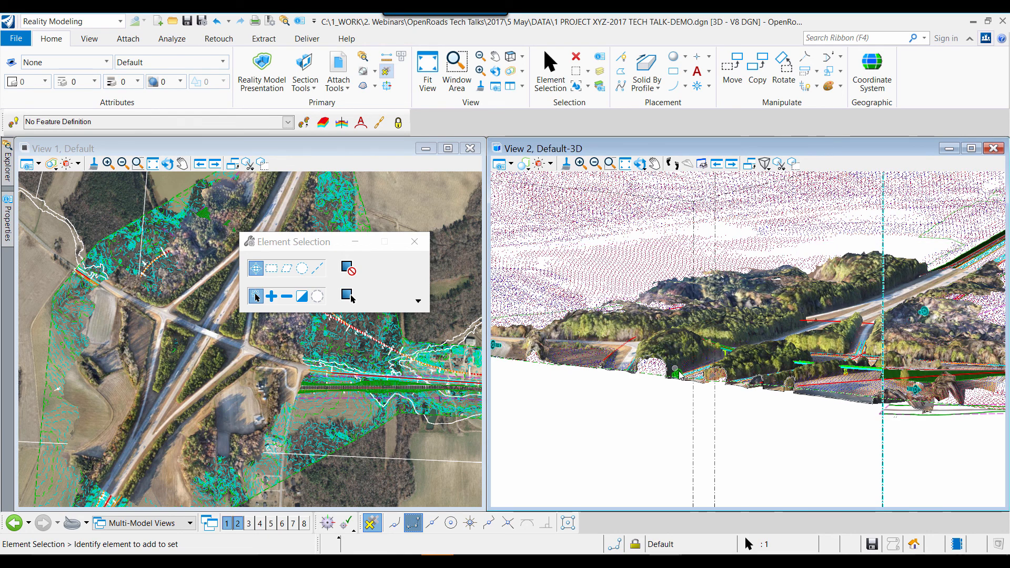
pyautogui.scroll(-2, 742, 361)
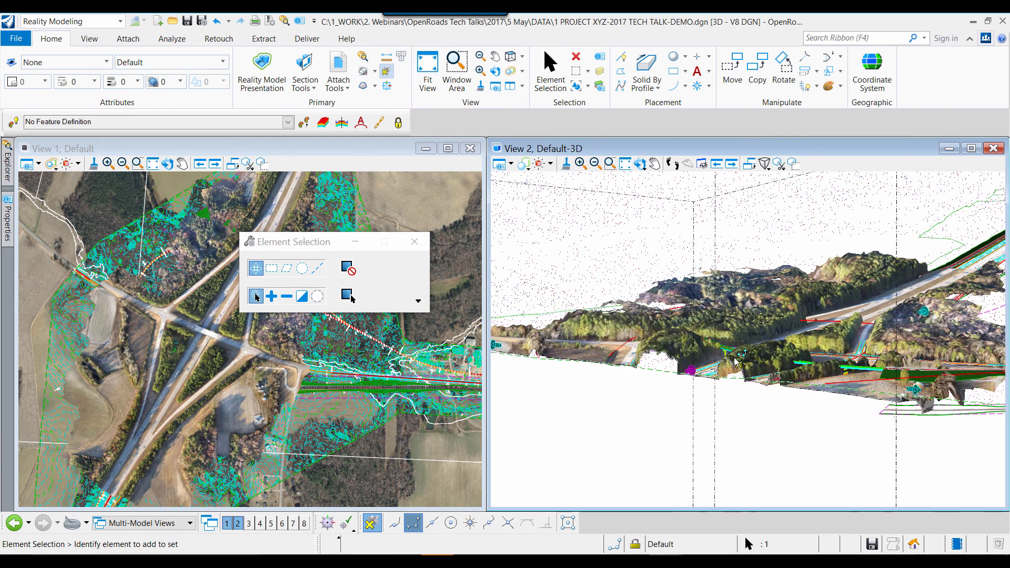
pyautogui.scroll(2, 736, 361)
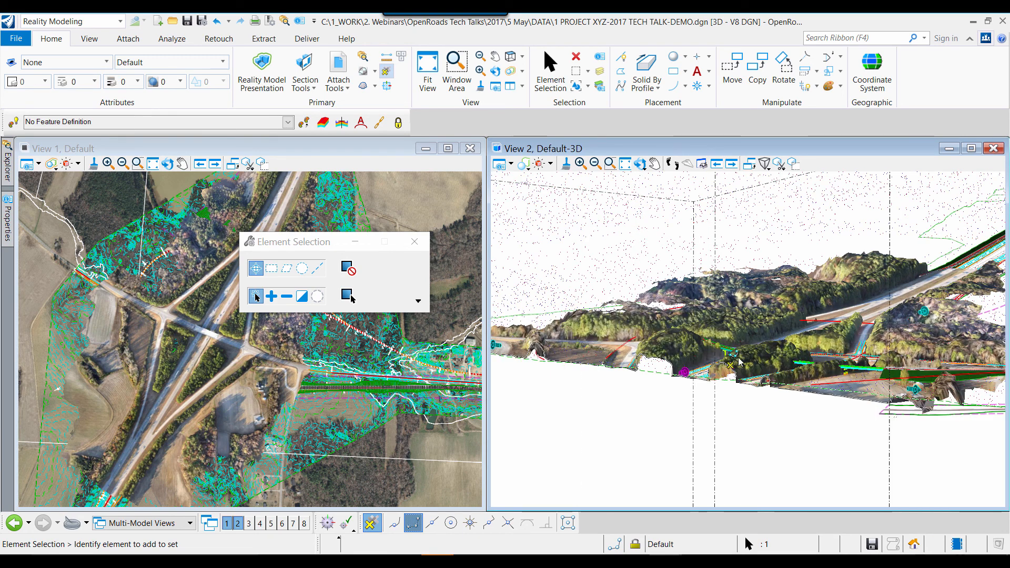
pyautogui.scroll(-2, 739, 362)
pyautogui.scroll(2, 768, 410)
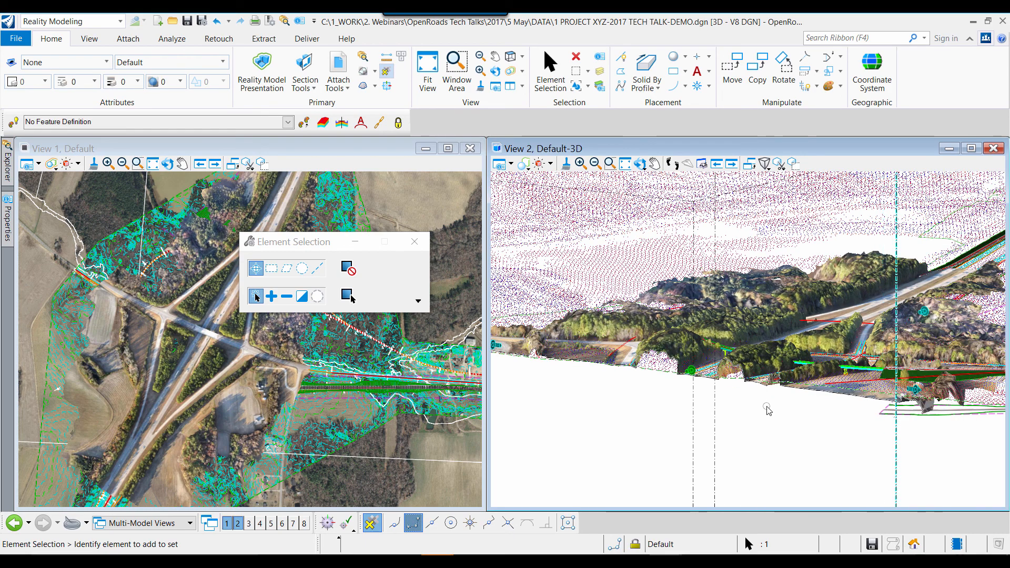
# Rotate View 2 dynamically to an oblique aerial angle showing the clipped interchange beside the clip plane
pyautogui.click(640, 163)
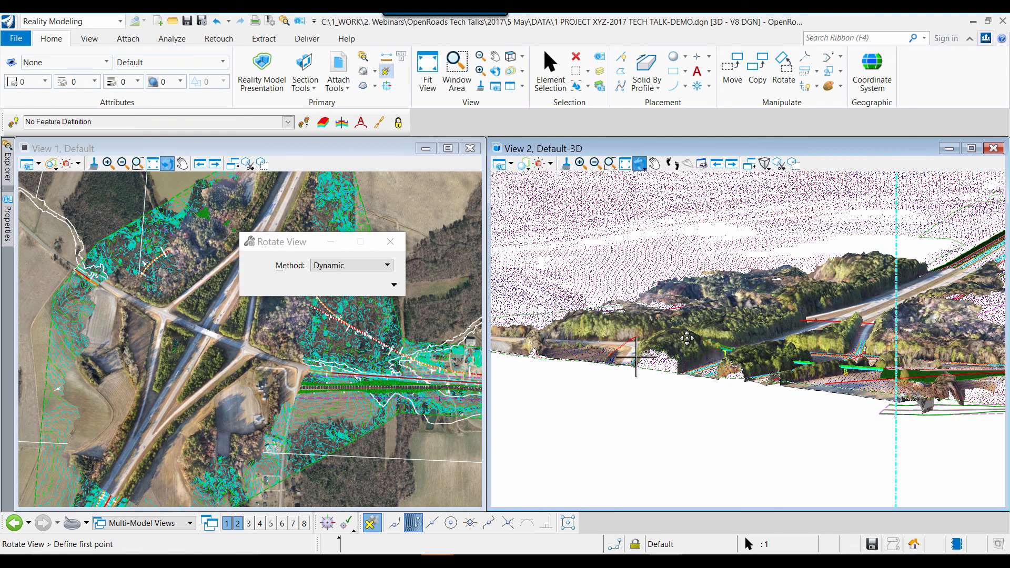
pyautogui.click(682, 338)
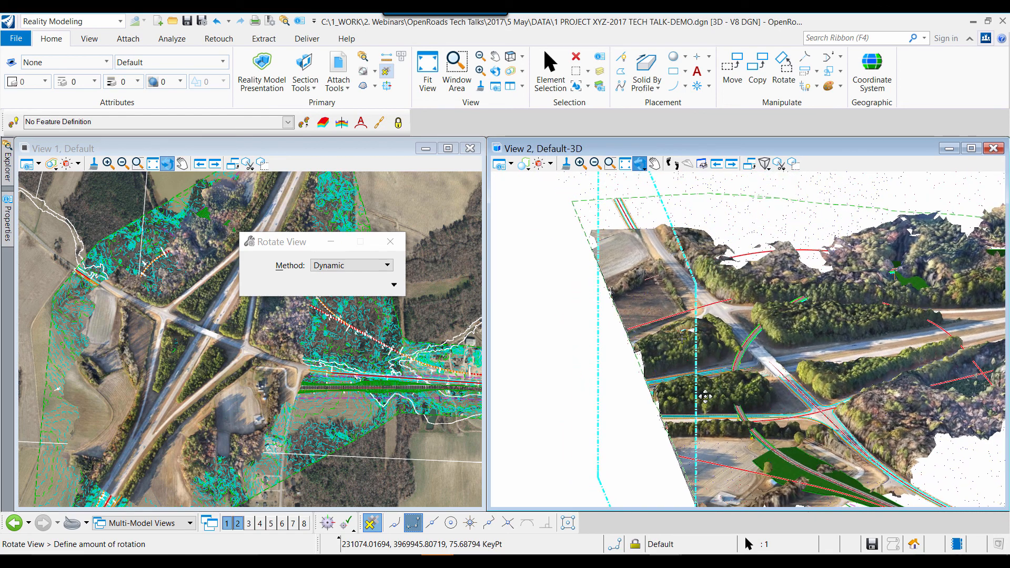
pyautogui.click(703, 394)
pyautogui.rightClick(700, 390)
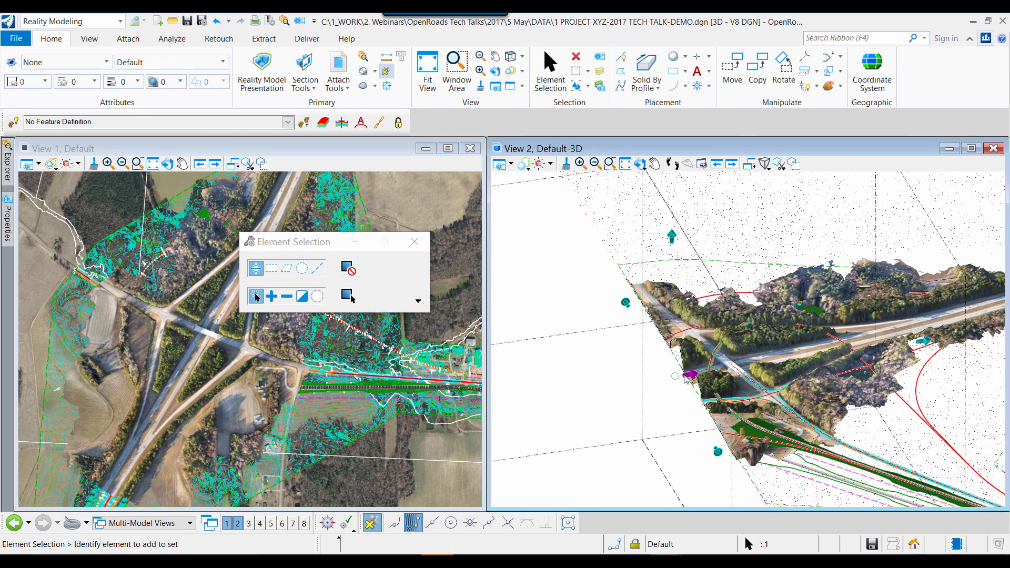
# Shift the clip plane outward in View 2 to include more of the interchange, and examine the overpass at the cut up close
pyautogui.moveTo(685, 377); pyautogui.dragTo(634, 404)
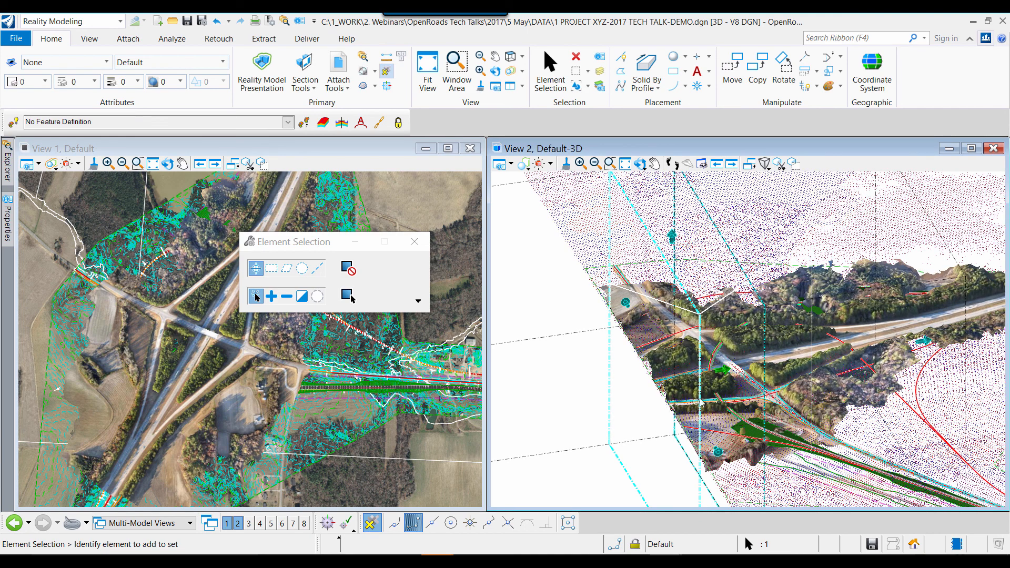
pyautogui.scroll(2, 700, 401)
pyautogui.scroll(3, 747, 386)
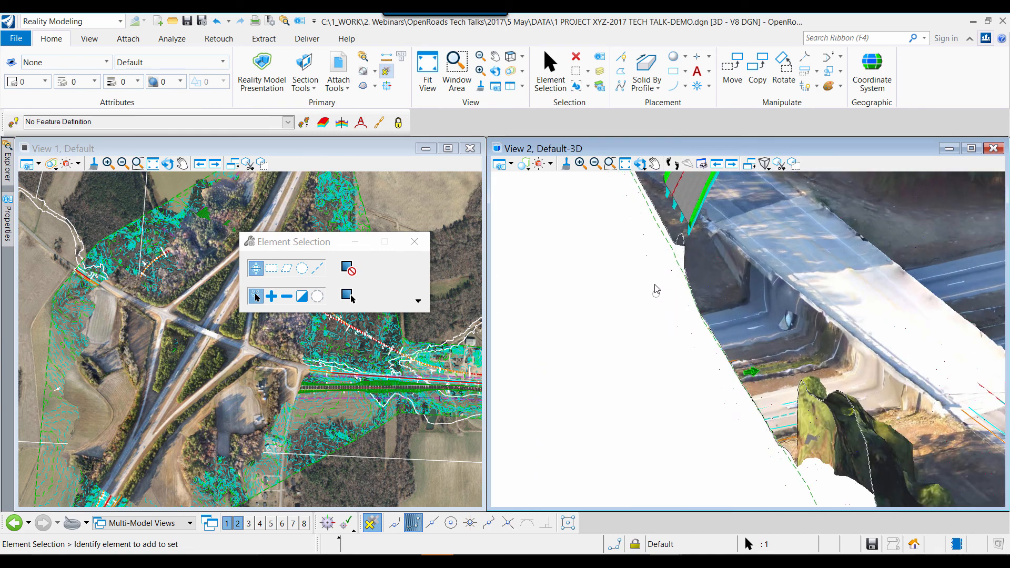
# Rotate View 2 dynamically around the overpass to face the cut, and show the whole clip volume with the clipped interchange
pyautogui.click(640, 164)
pyautogui.click(664, 178)
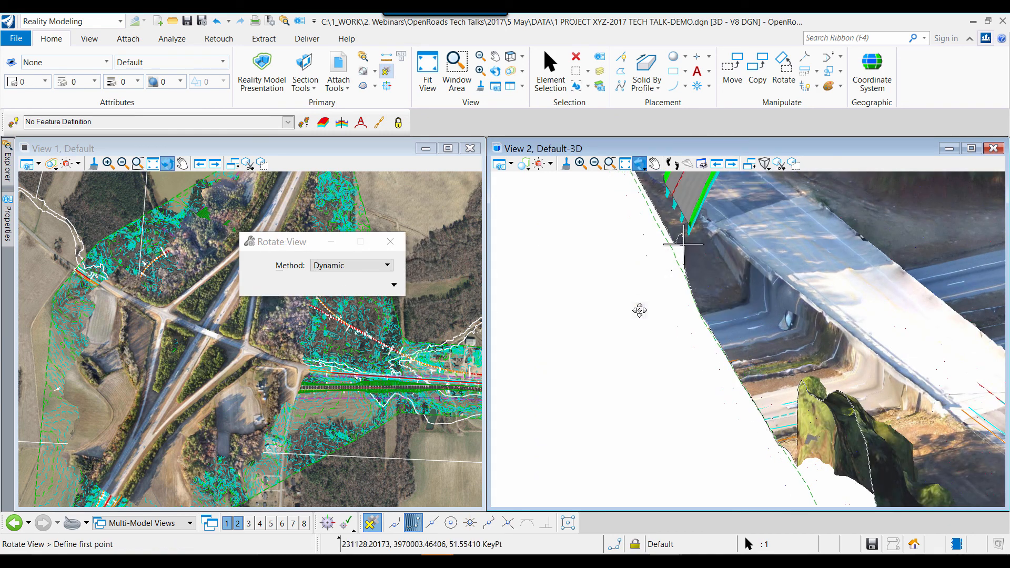
pyautogui.click(639, 310)
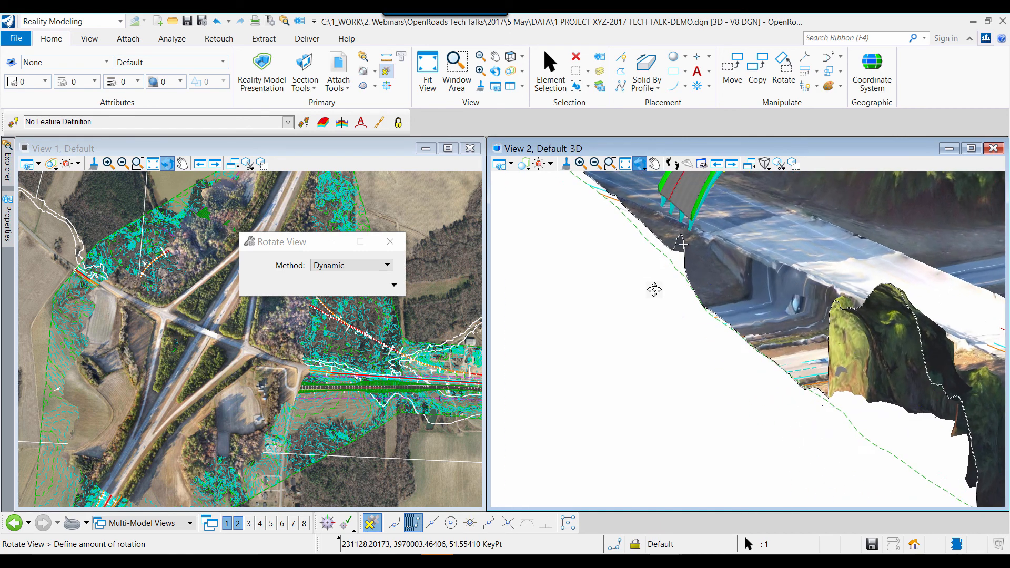
pyautogui.click(798, 279)
pyautogui.rightClick(733, 331)
pyautogui.scroll(-3, 669, 343)
pyautogui.scroll(-5, 661, 351)
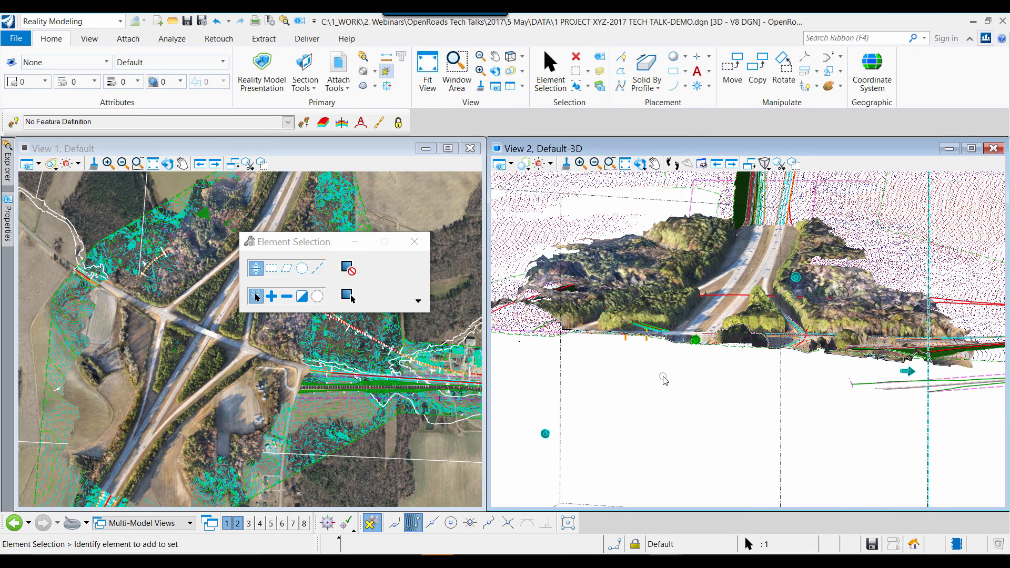
pyautogui.scroll(-2, 663, 377)
pyautogui.moveTo(680, 381); pyautogui.dragTo(689, 396, button='middle')
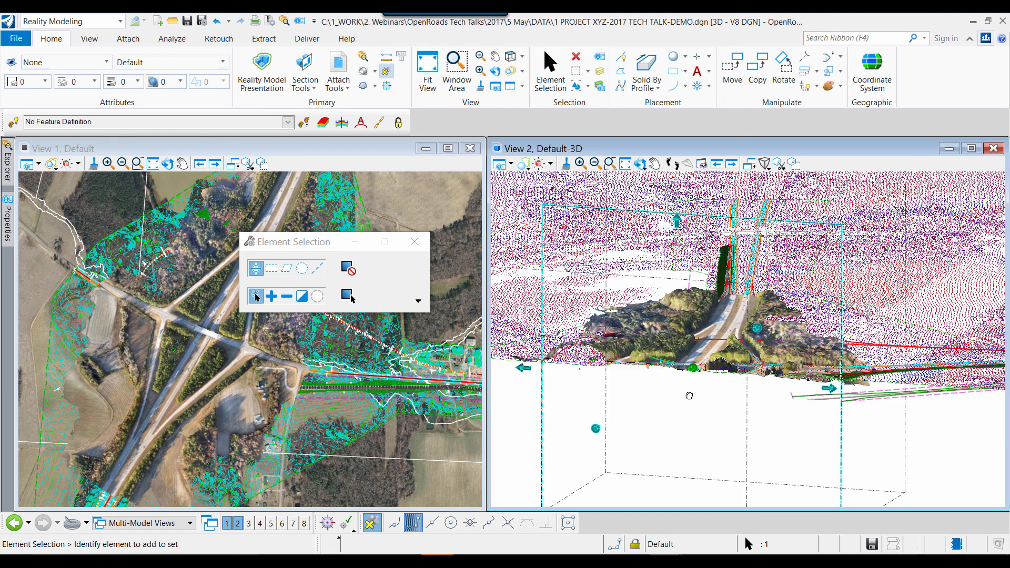
# Switch from the design file to the slide presentation at the "Show me…" slide
pyautogui.hotkey('alt', 'Tab')
pyautogui.hotkey('alt', 'Tab')
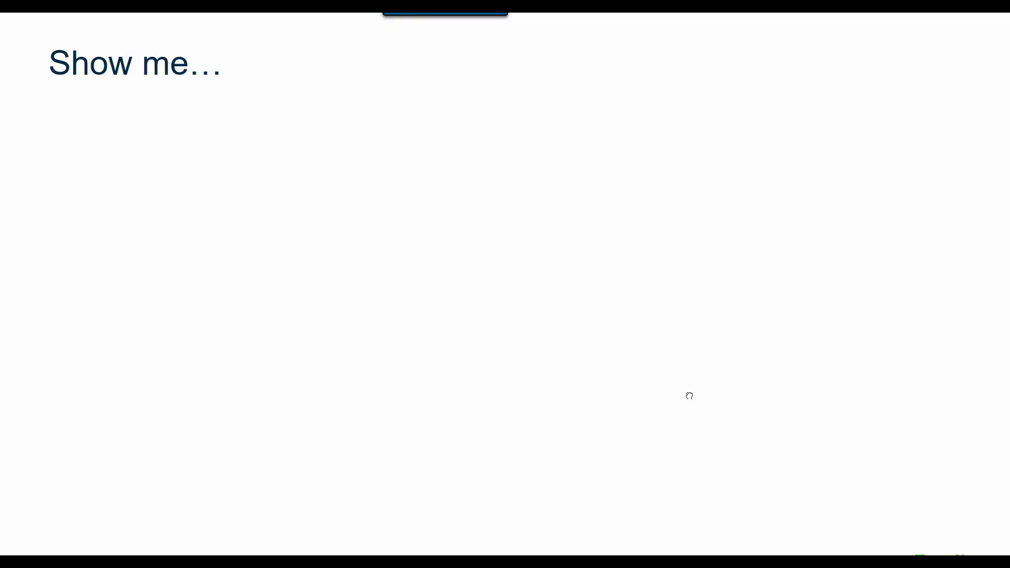